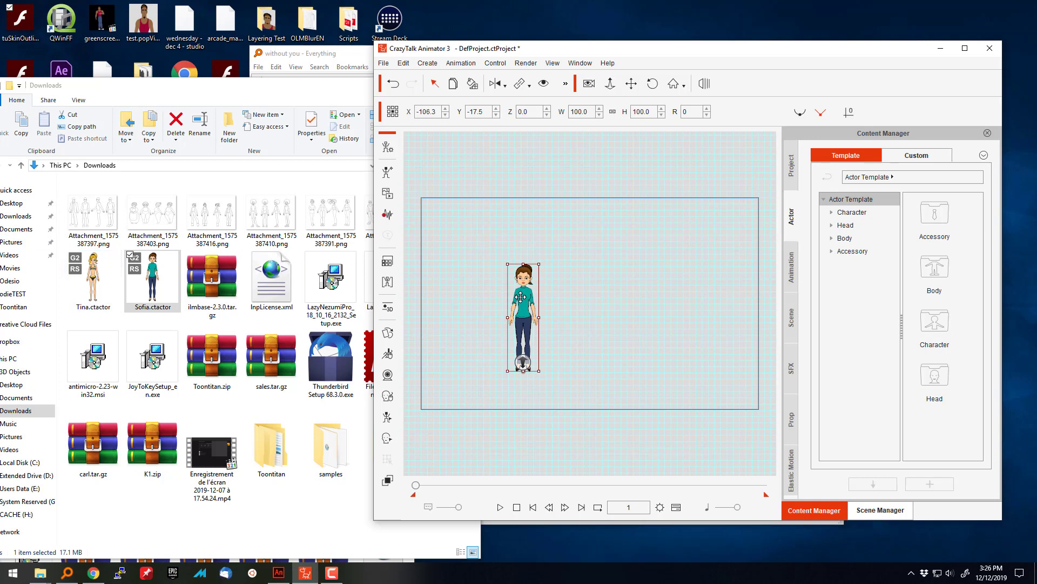
Step: Delete the existing character from the stage and import Sofia.ctactor from the Downloads folder
key(Delete)
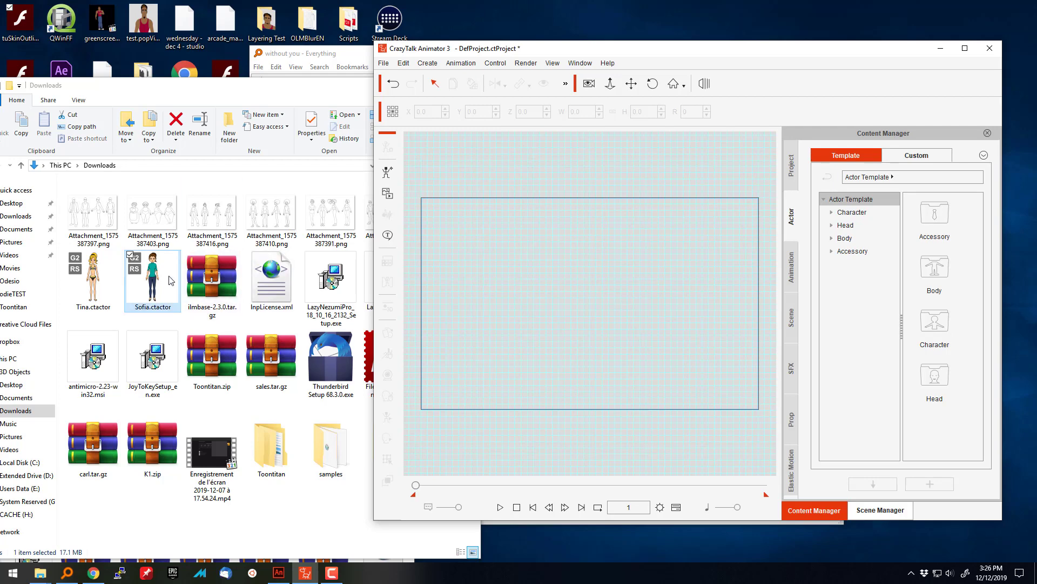
click(156, 289)
drag(156, 290, 538, 335)
click(316, 516)
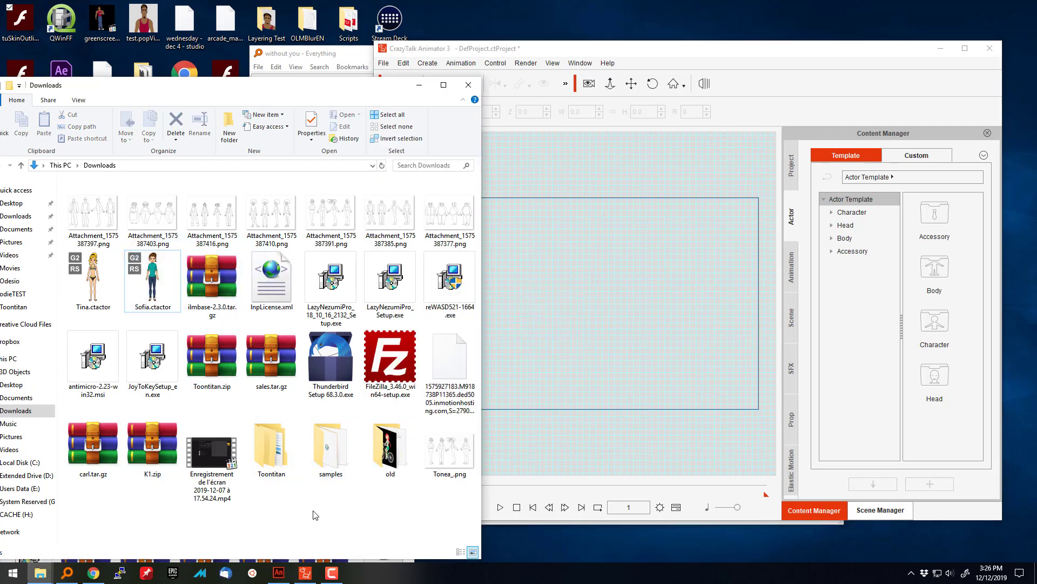
click(555, 325)
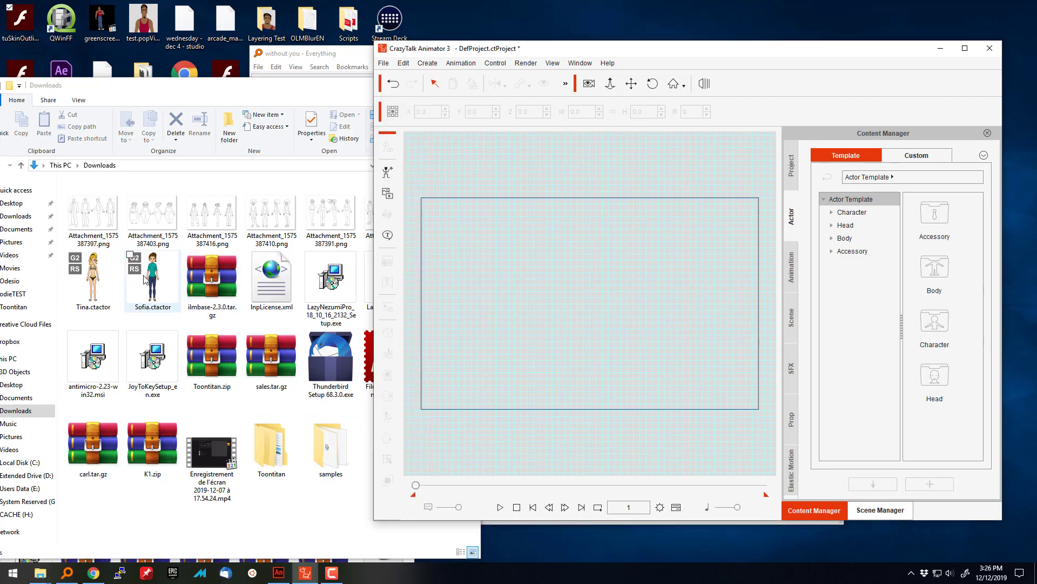
drag(153, 281, 480, 329)
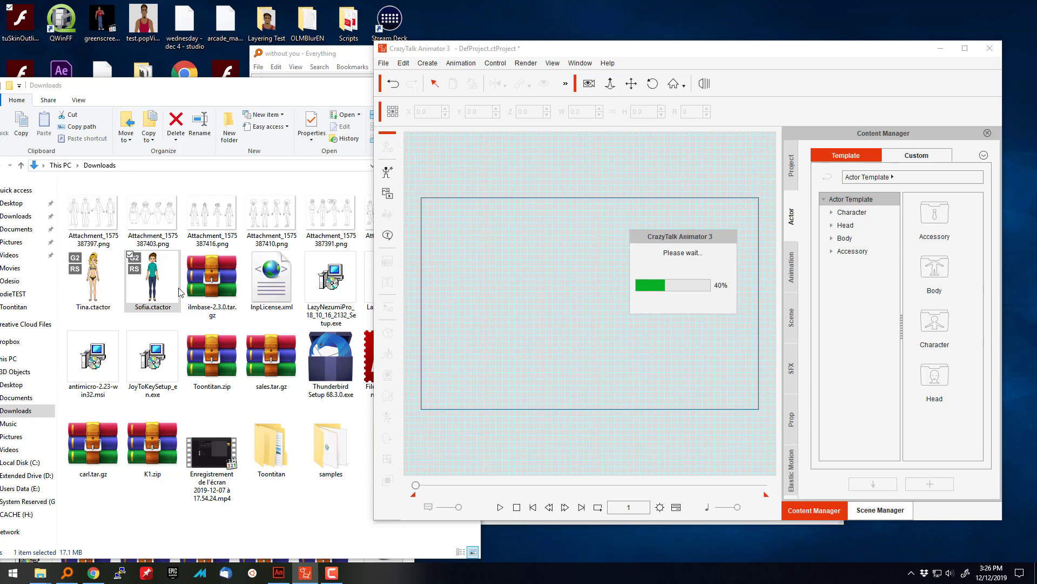
Step: Import Tina.ctactor from the Downloads folder and place the blonde character close beside Sofia, using the full screen for the project
drag(93, 284, 579, 356)
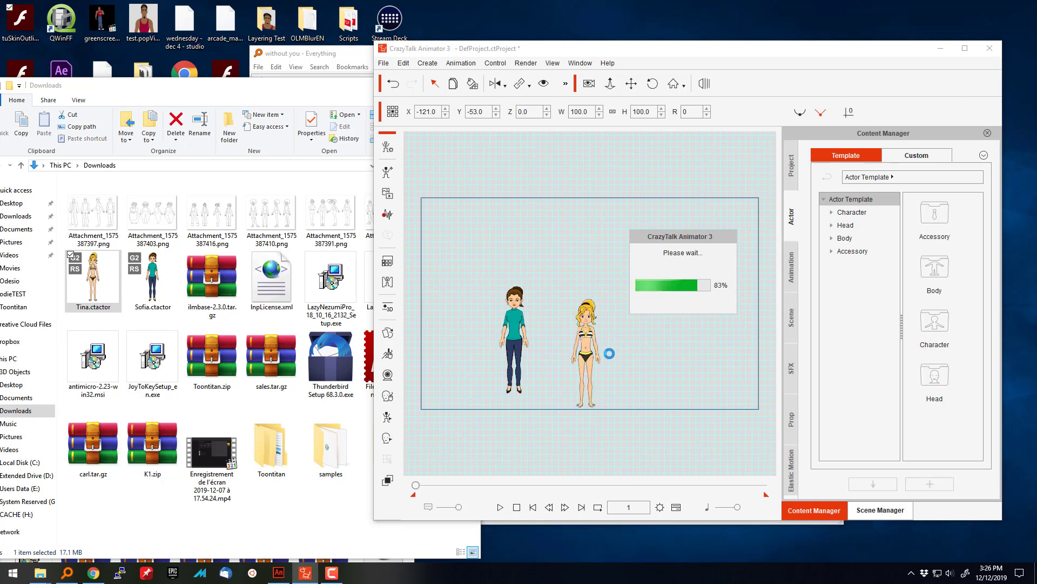
drag(587, 335, 553, 318)
double_click(763, 50)
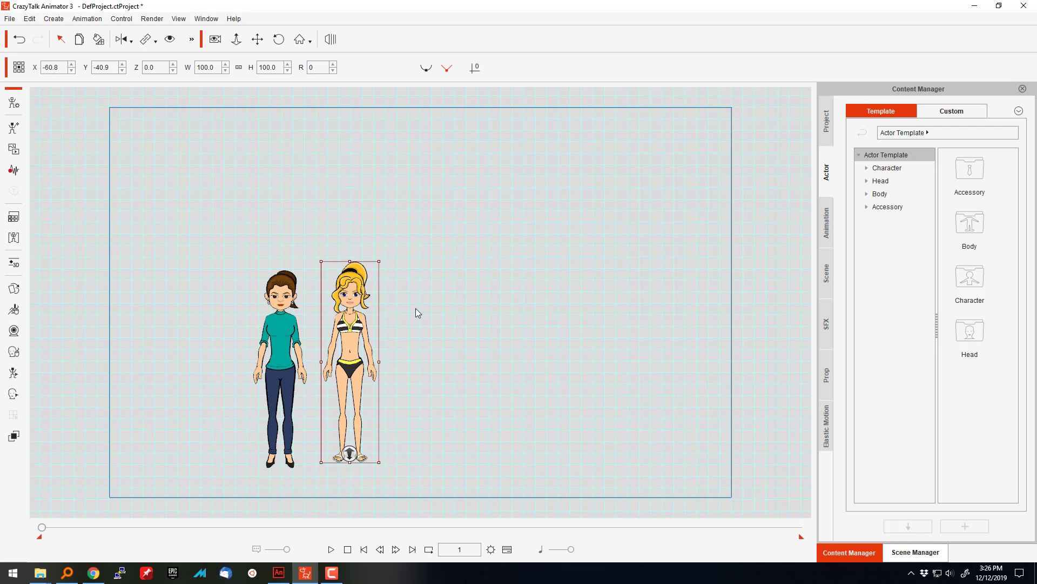
Step: Frame the heads and upper bodies of both characters side by side in a close view of the stage
scroll(401, 332, up, 3)
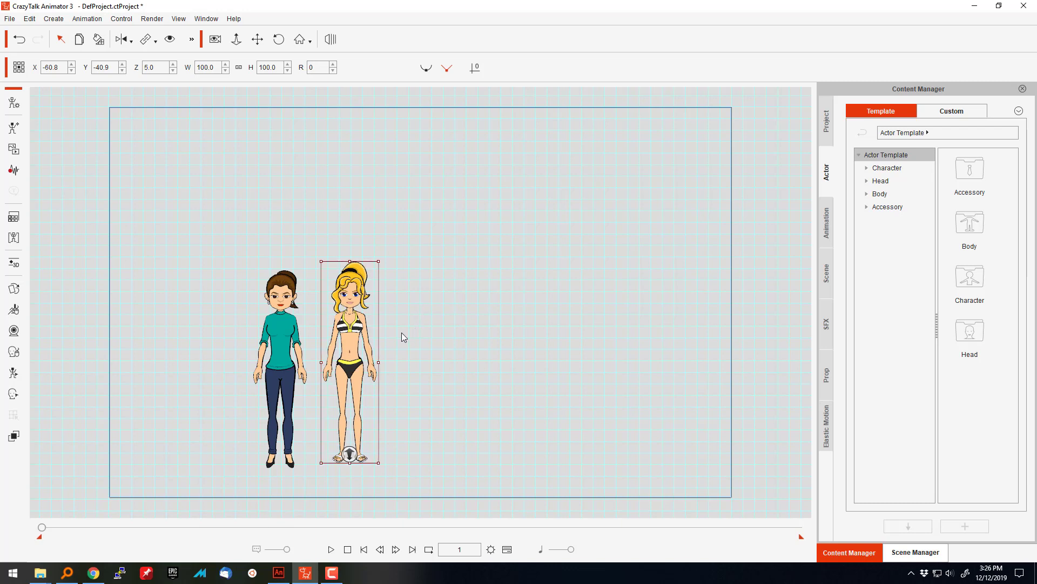
scroll(399, 336, up, 10)
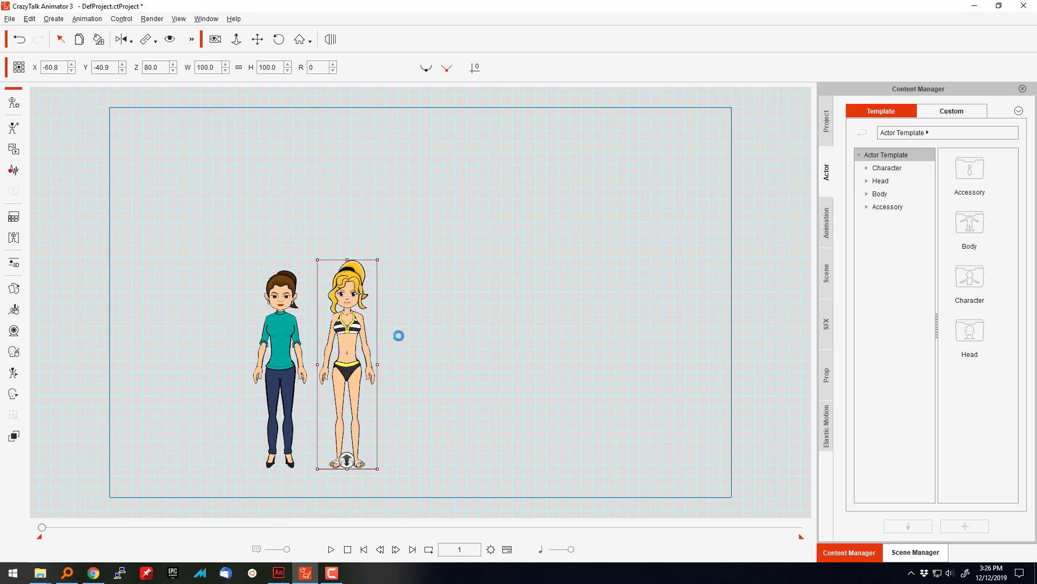
click(429, 341)
scroll(417, 343, up, 5)
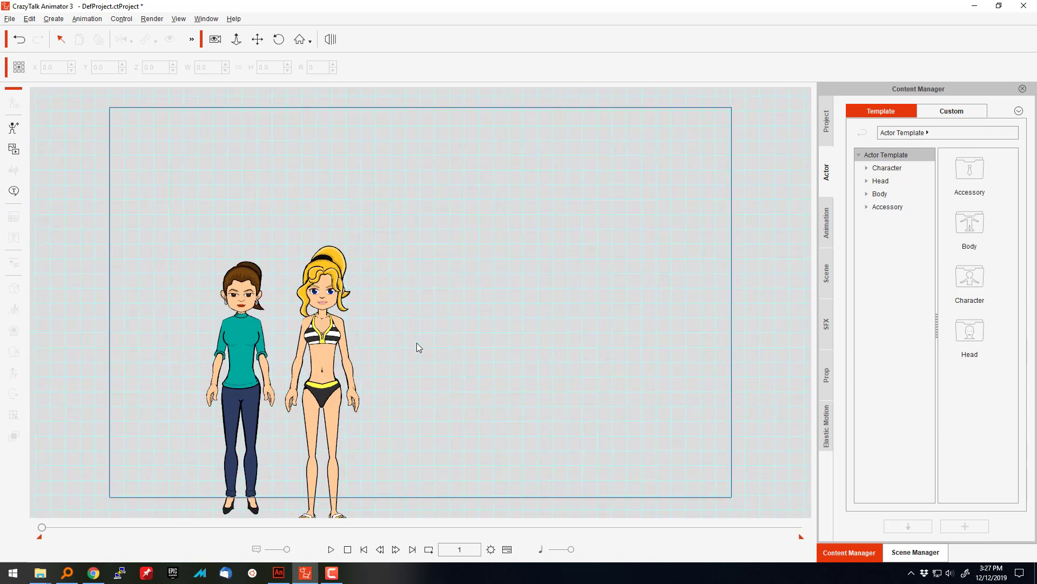
scroll(417, 342, up, 6)
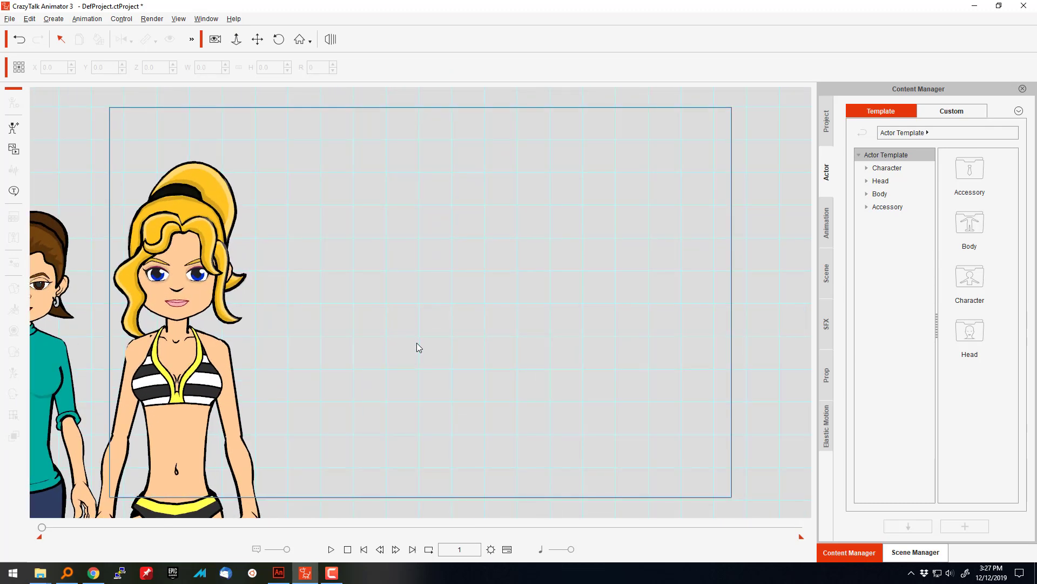
click(257, 38)
drag(278, 224, 569, 219)
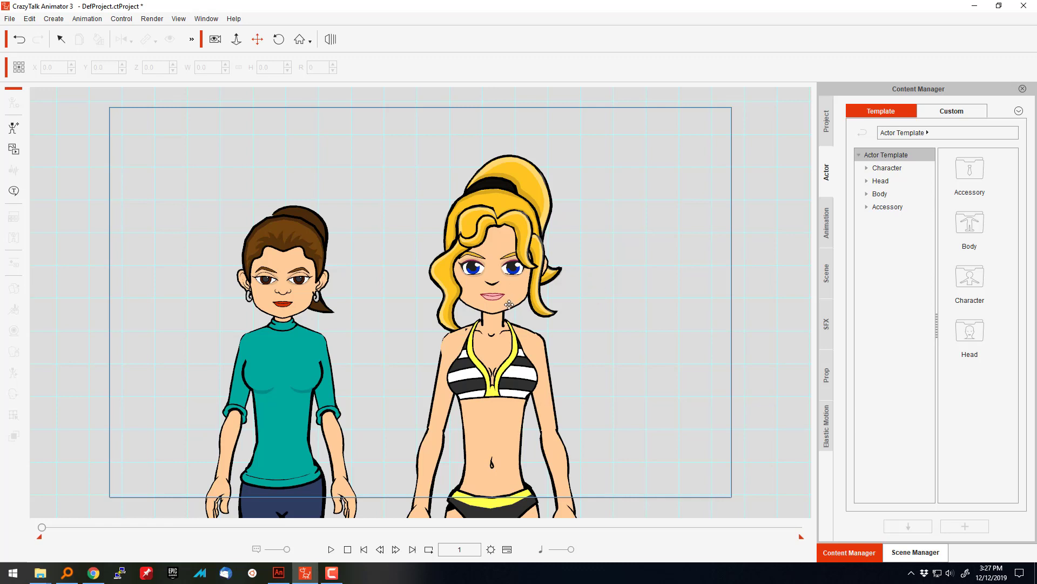
Step: Show the available mouth sprites of the Sofia character in the Sprite Editor's face parts
click(300, 301)
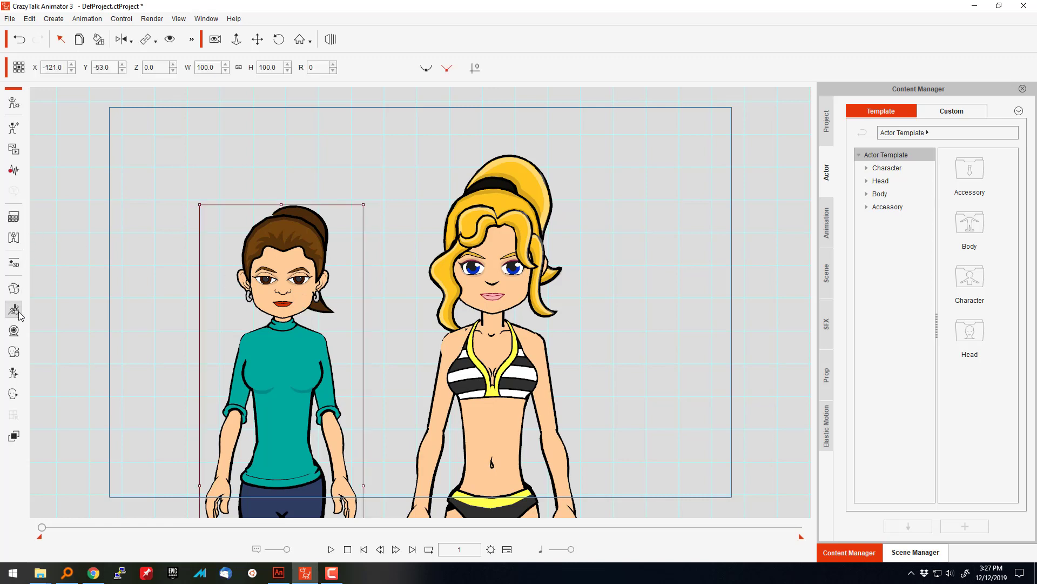
click(14, 220)
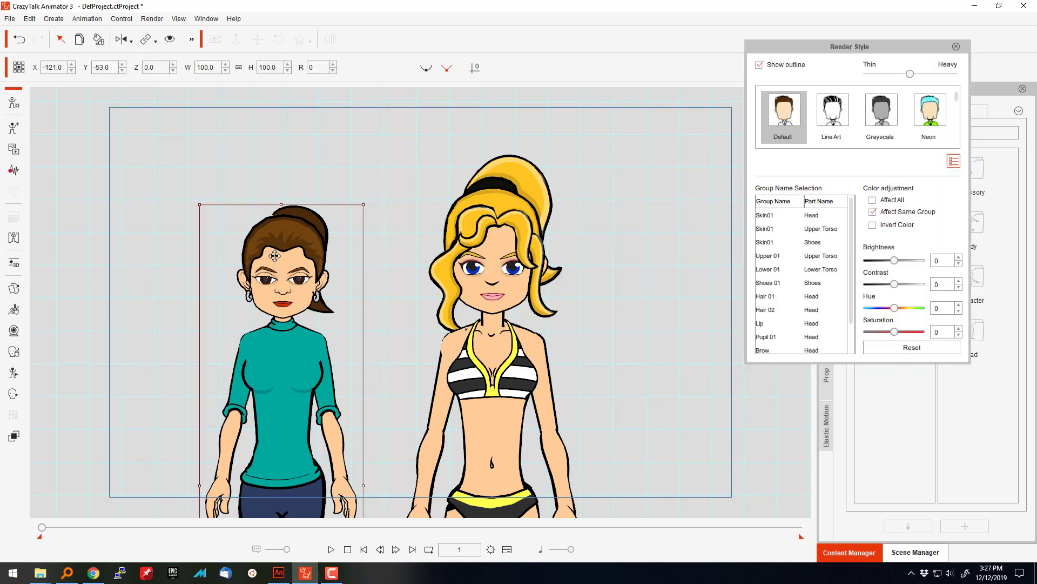
click(954, 46)
click(14, 291)
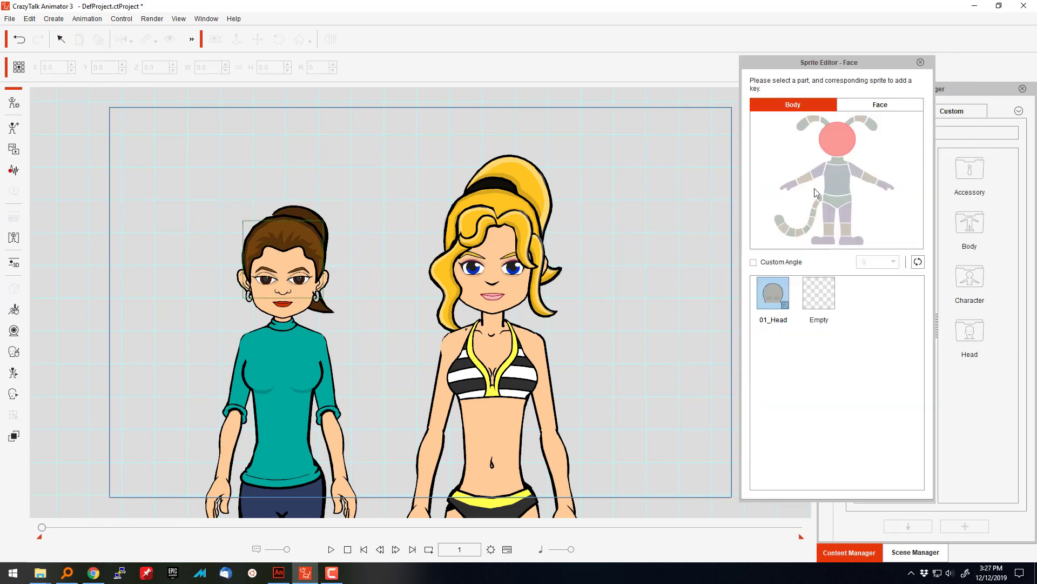
click(886, 104)
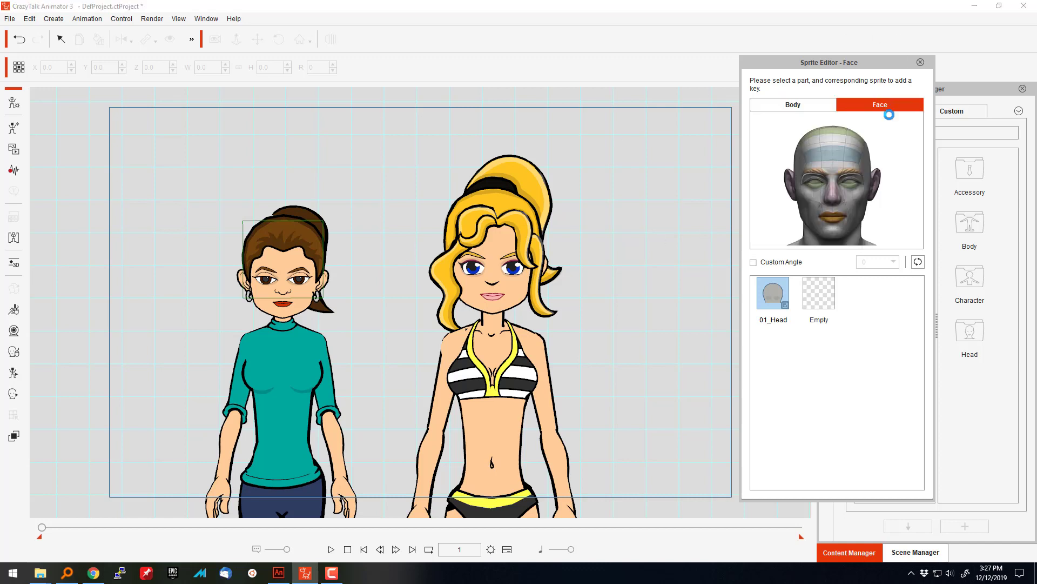
click(835, 220)
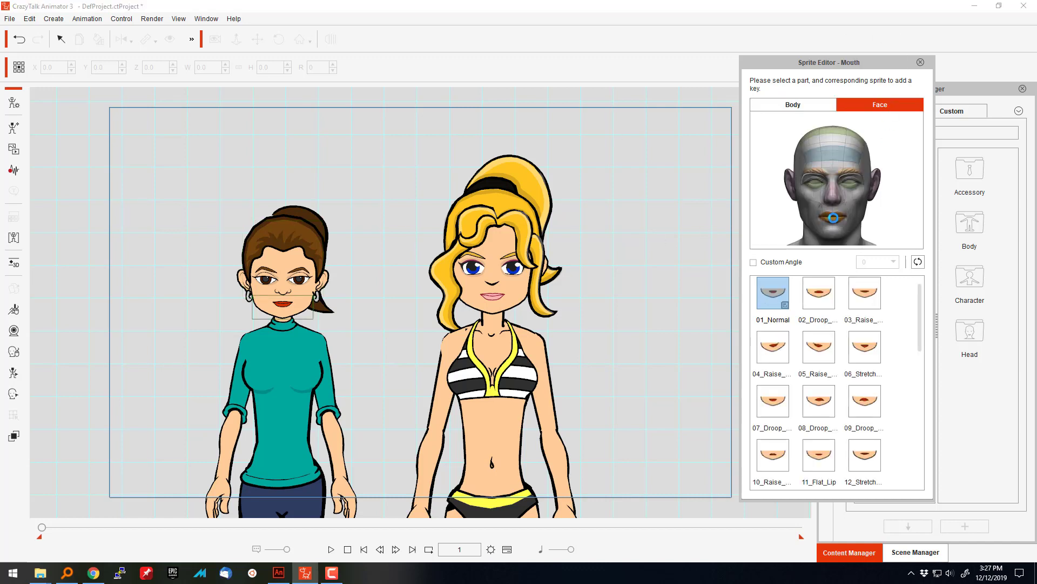
Step: Try mouth sprites 02 through 09 one after another on the Sofia character
click(825, 301)
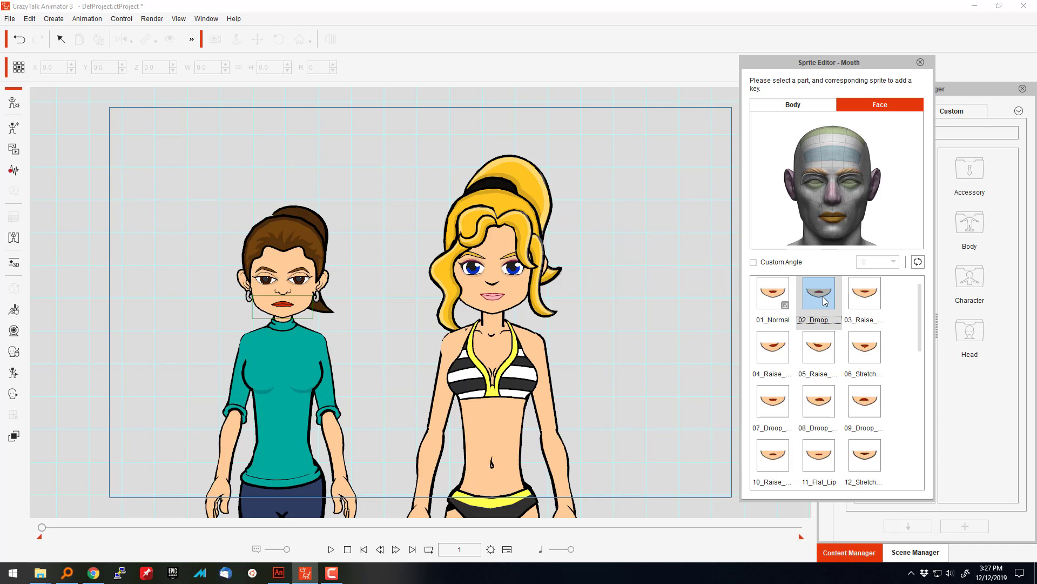
click(865, 295)
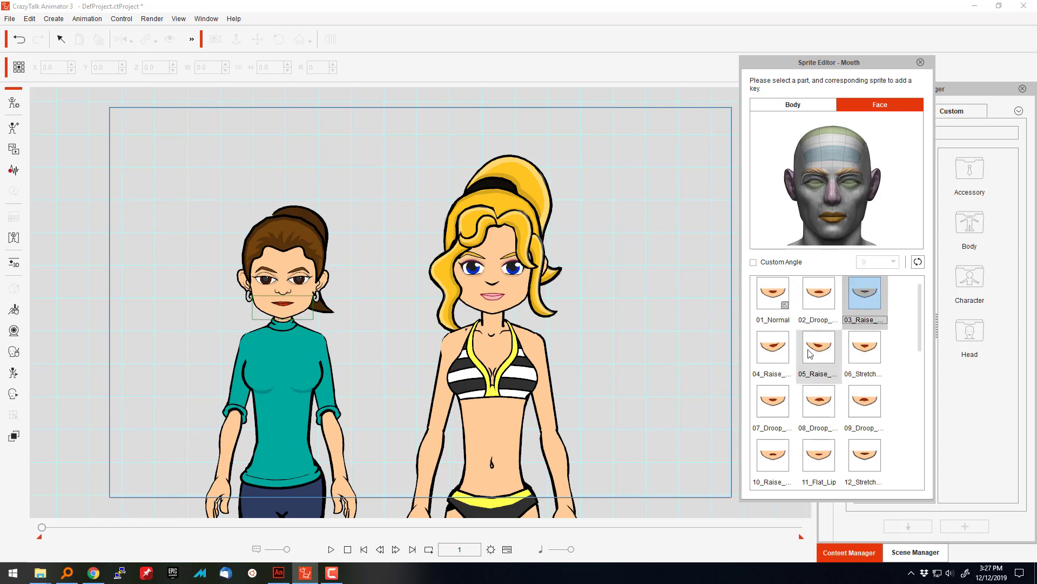
click(773, 348)
click(819, 348)
click(868, 354)
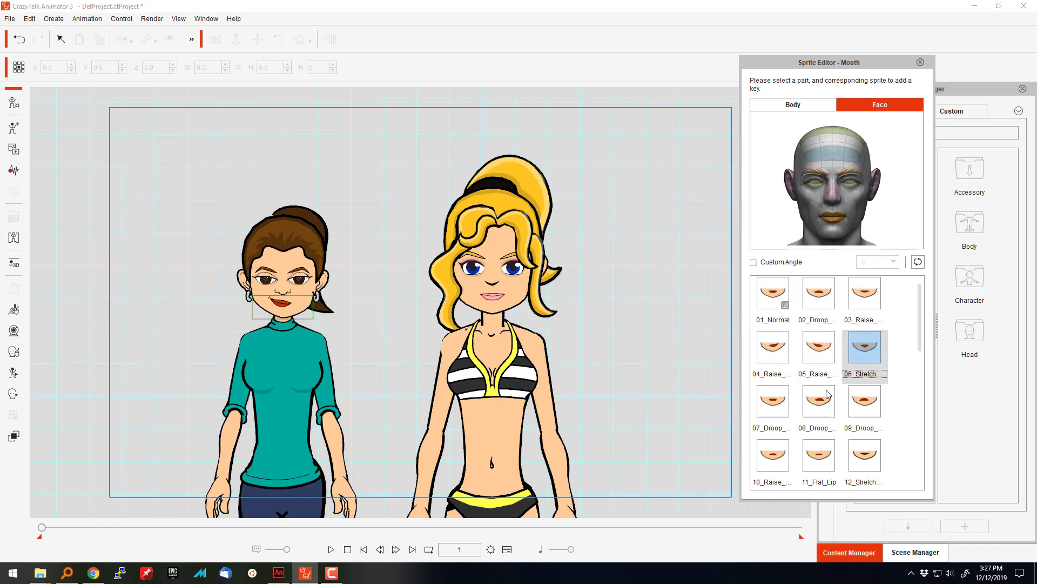
click(773, 401)
click(819, 401)
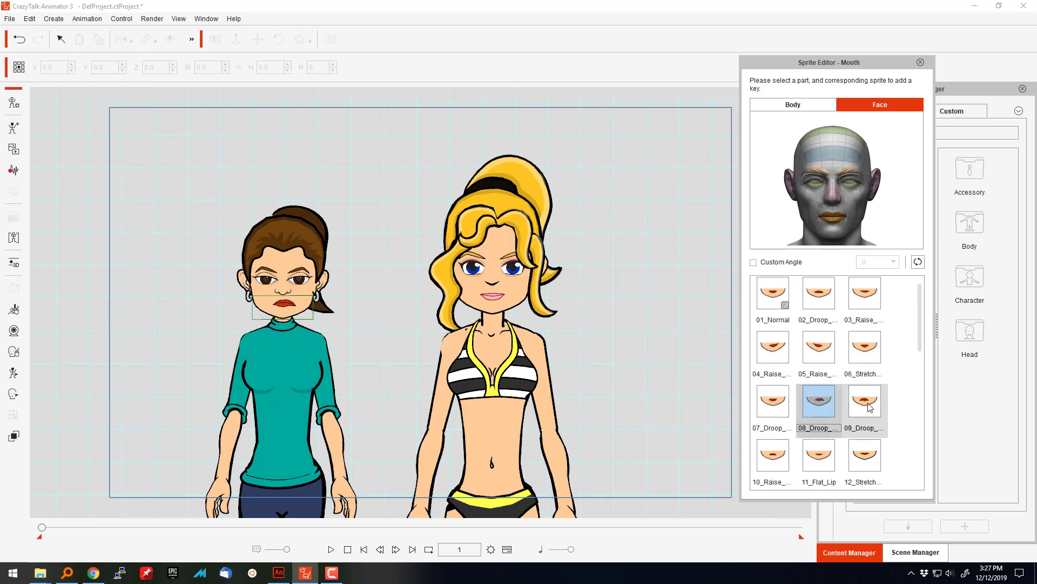
click(863, 405)
Step: Compare the 14_Sip_Lip and 15_Raise mouth sprites on the Sofia character, keep 15_Raise and close the Sprite Editor
drag(858, 59, 712, 22)
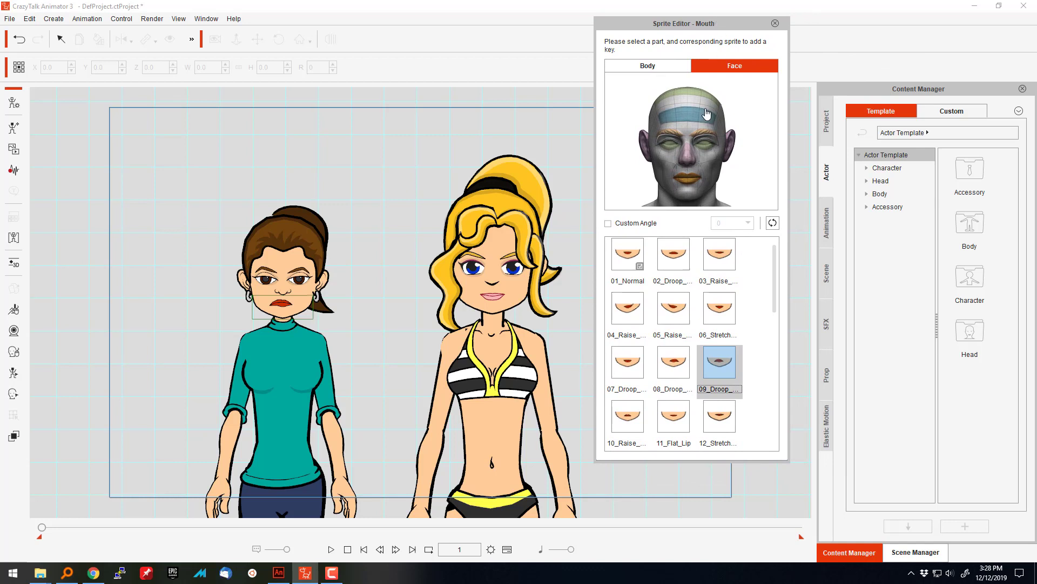
scroll(722, 399, down, 3)
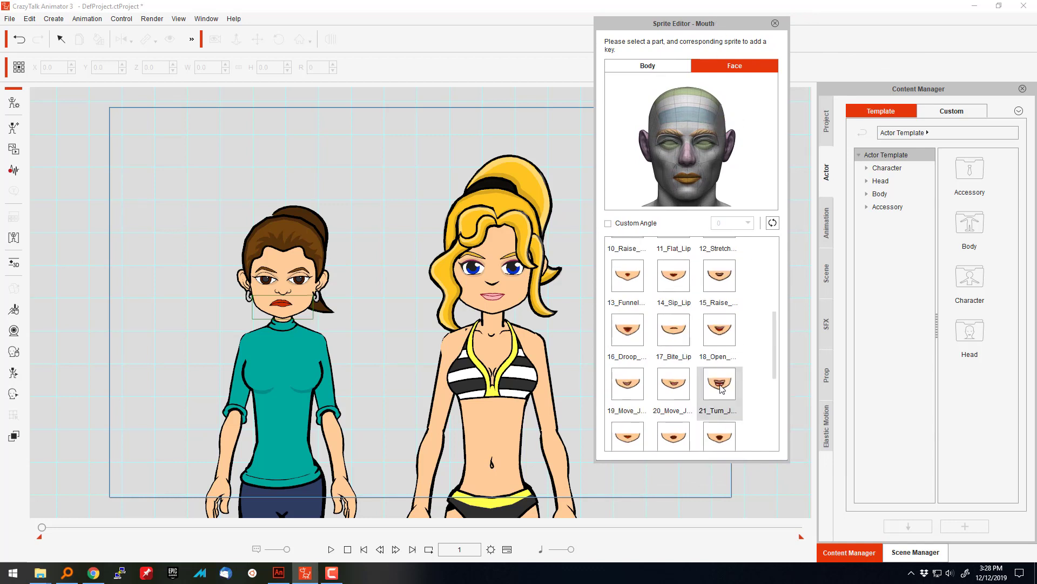
scroll(720, 385, down, 4)
scroll(733, 361, up, 4)
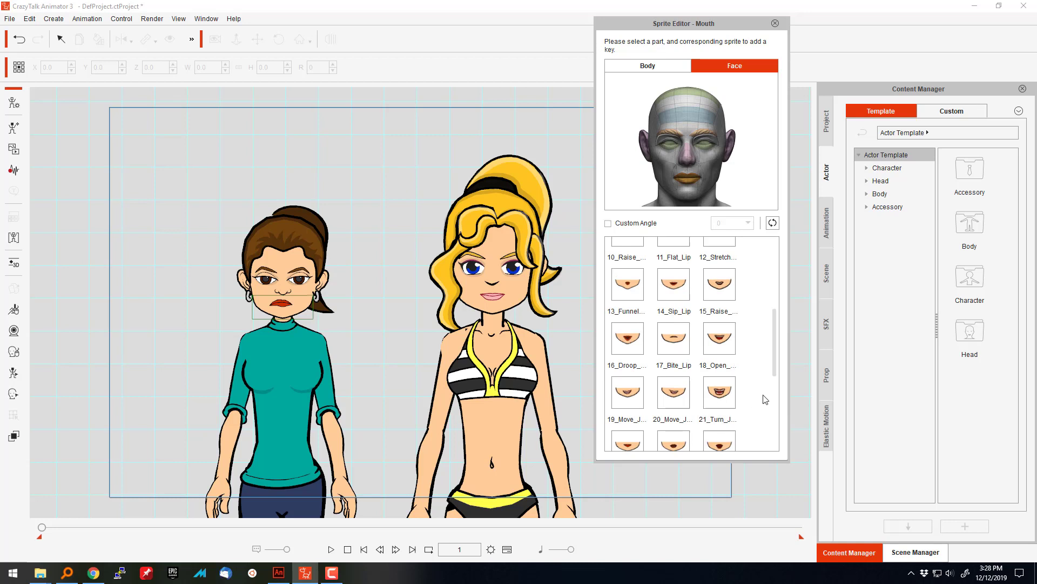
click(713, 283)
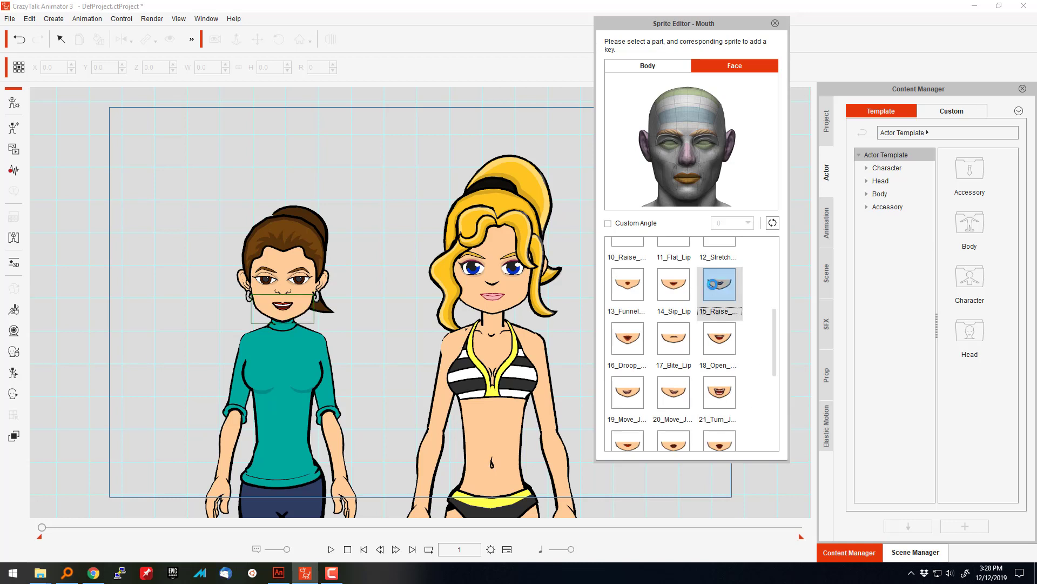
click(677, 282)
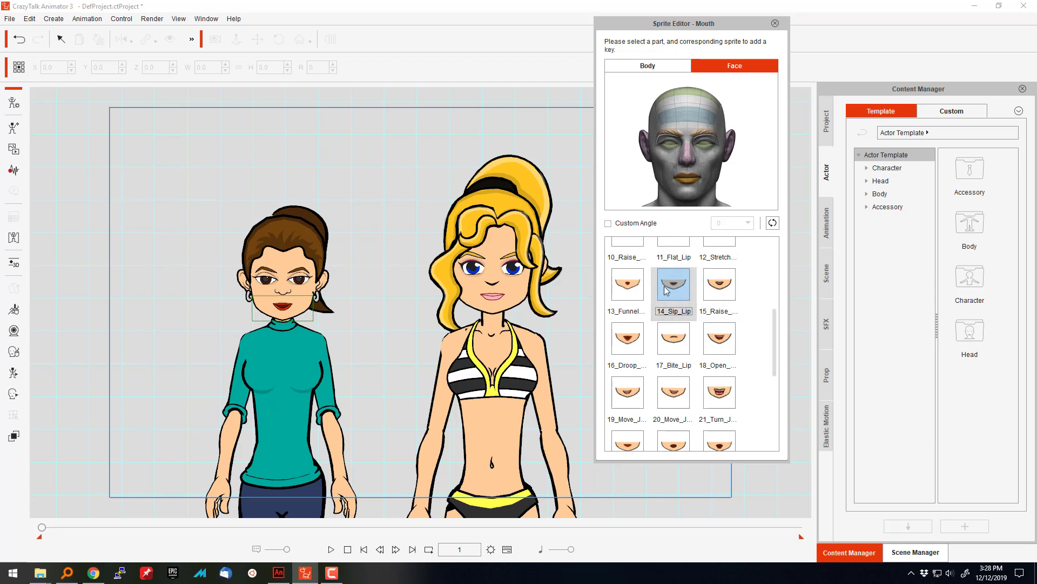
click(724, 293)
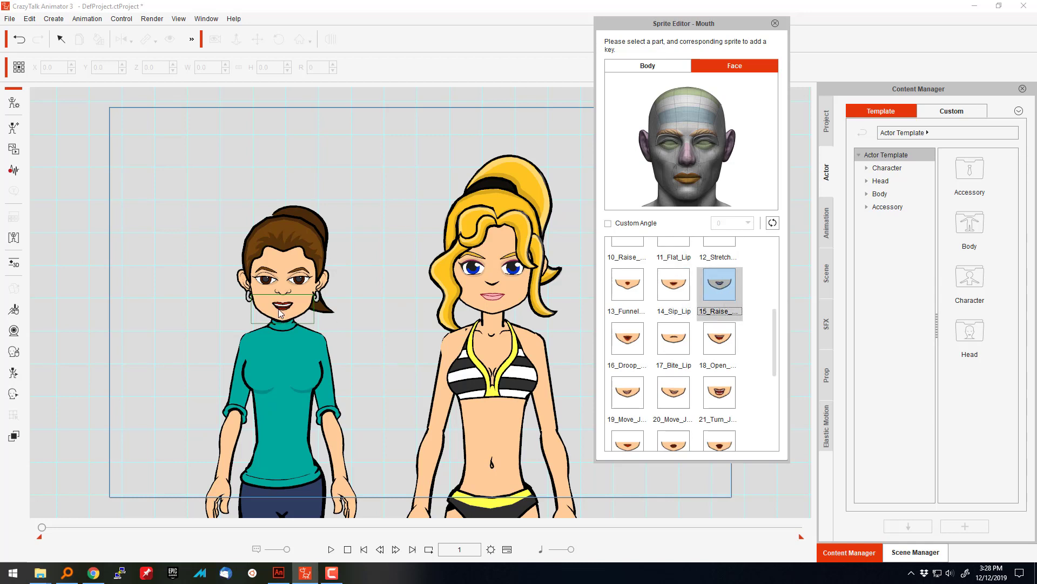
click(674, 286)
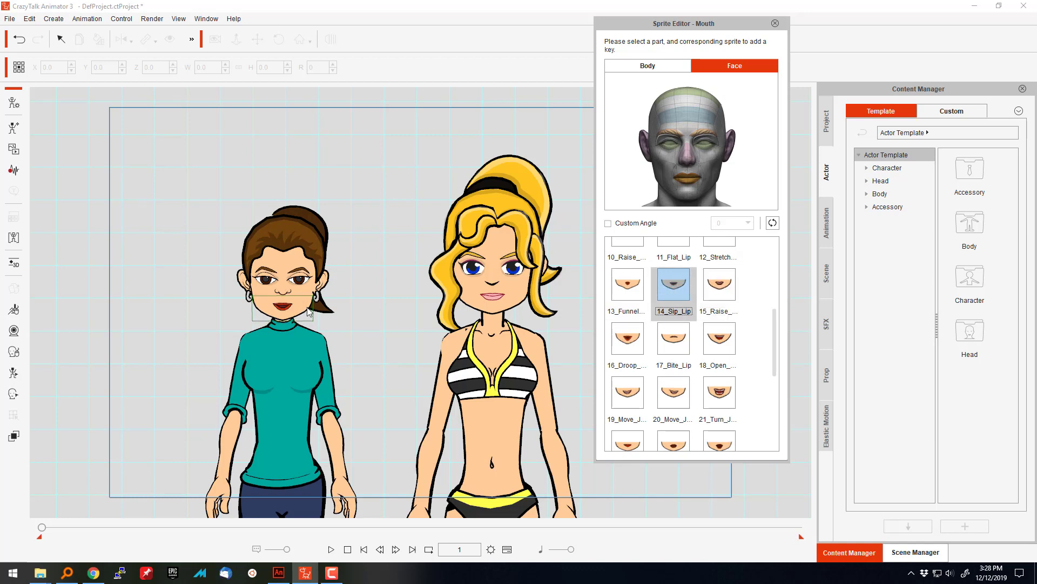
click(727, 287)
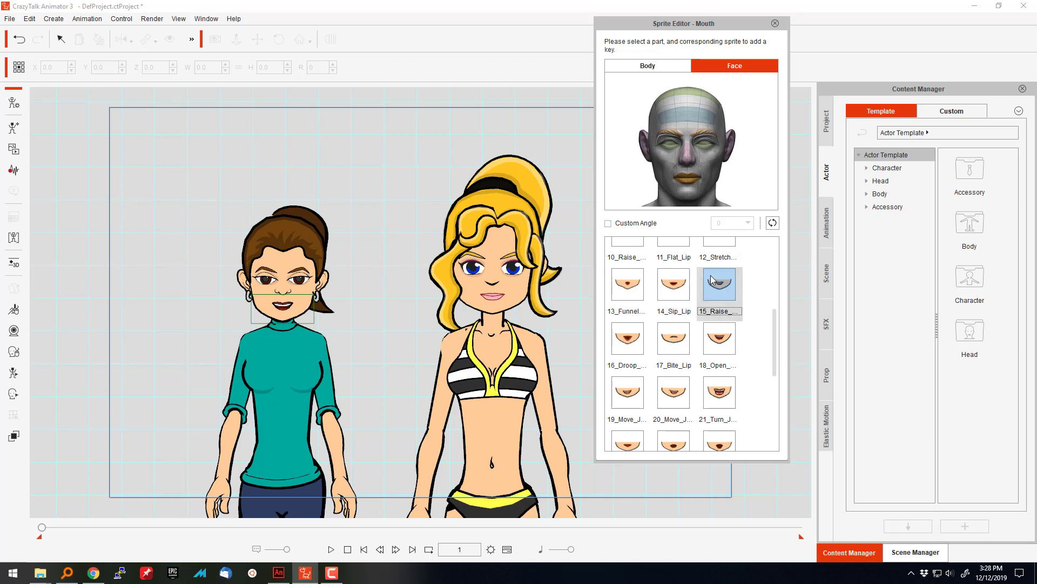
click(674, 286)
click(730, 290)
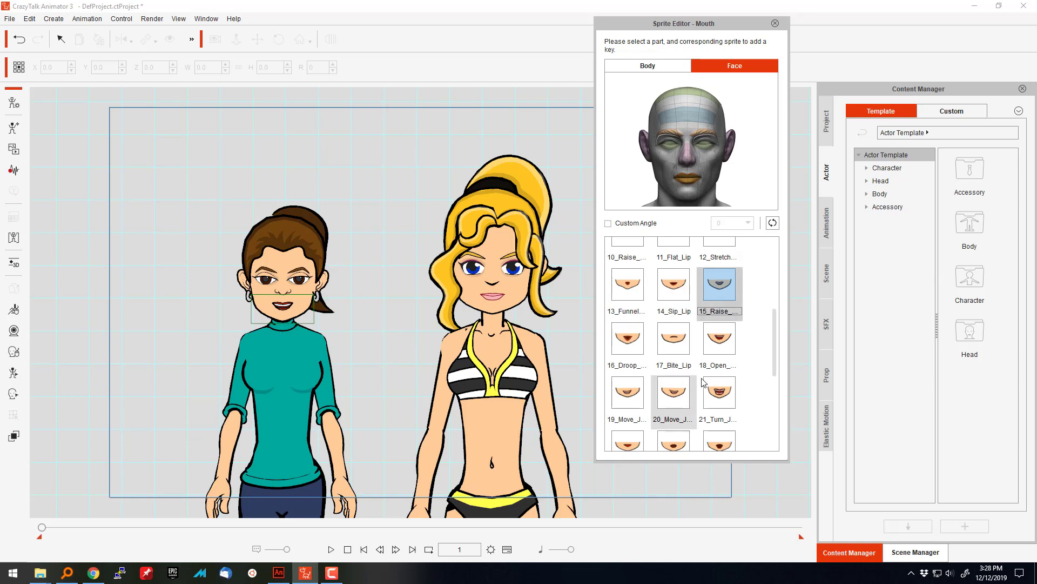
click(676, 298)
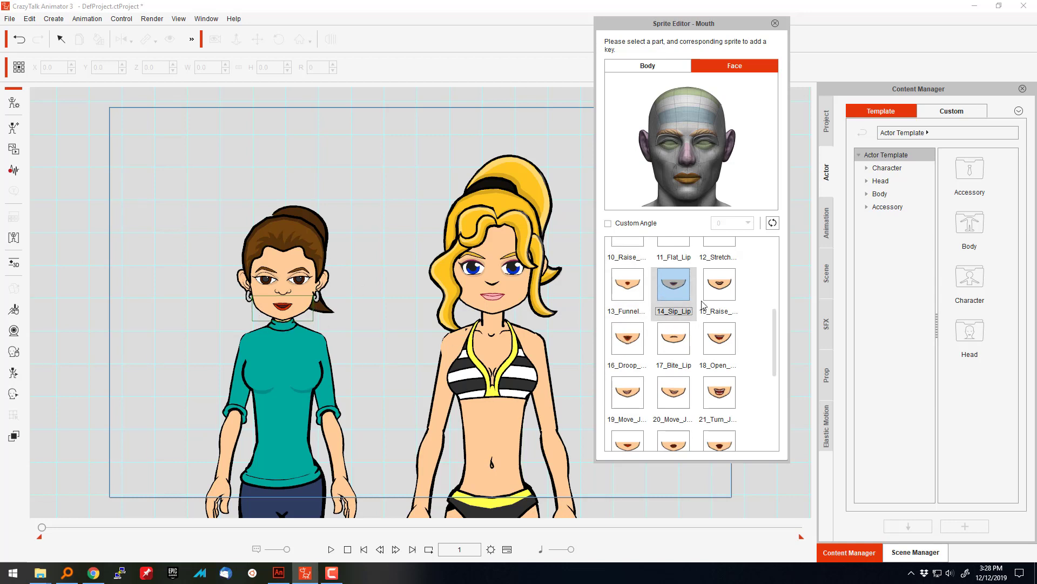
click(722, 290)
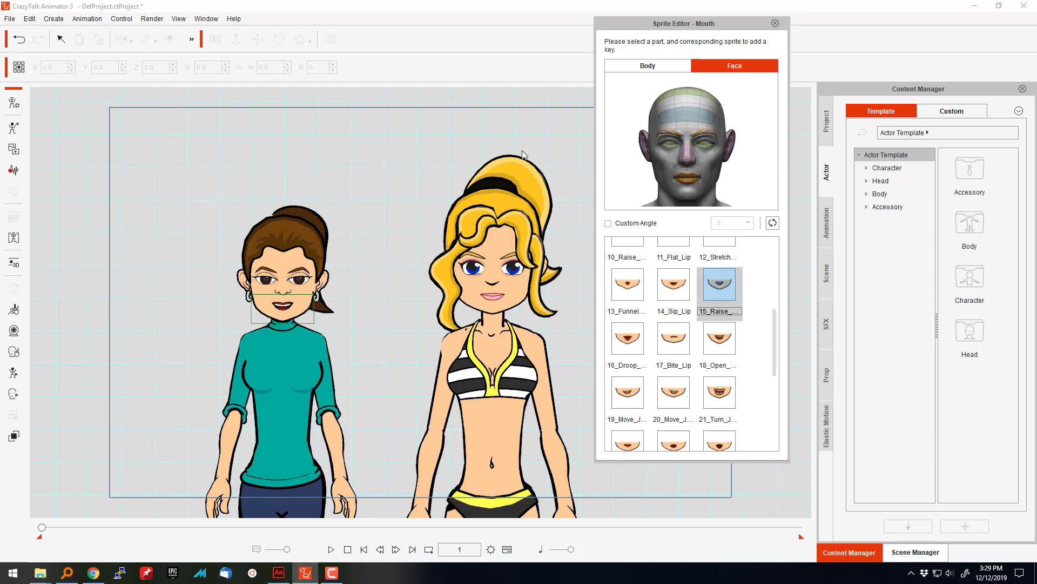
click(775, 23)
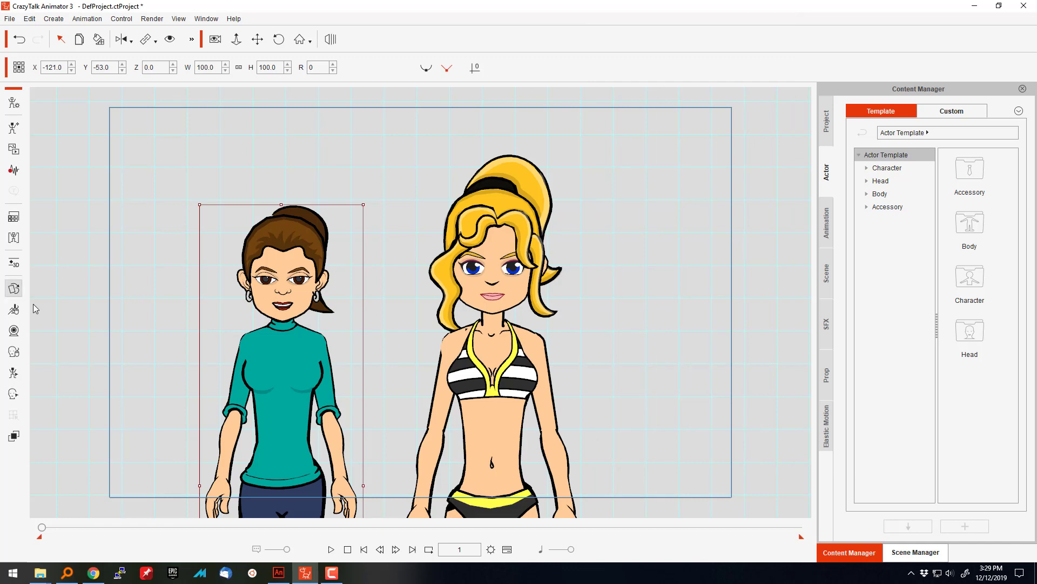
Step: Try to turn off the outline in the Sofia character's Render Style settings
click(14, 218)
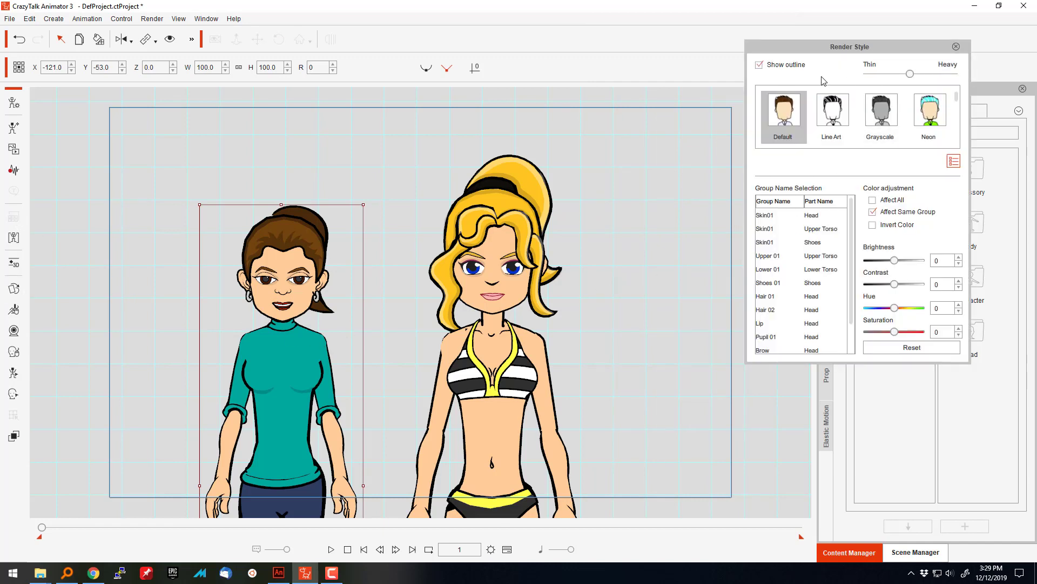
click(759, 65)
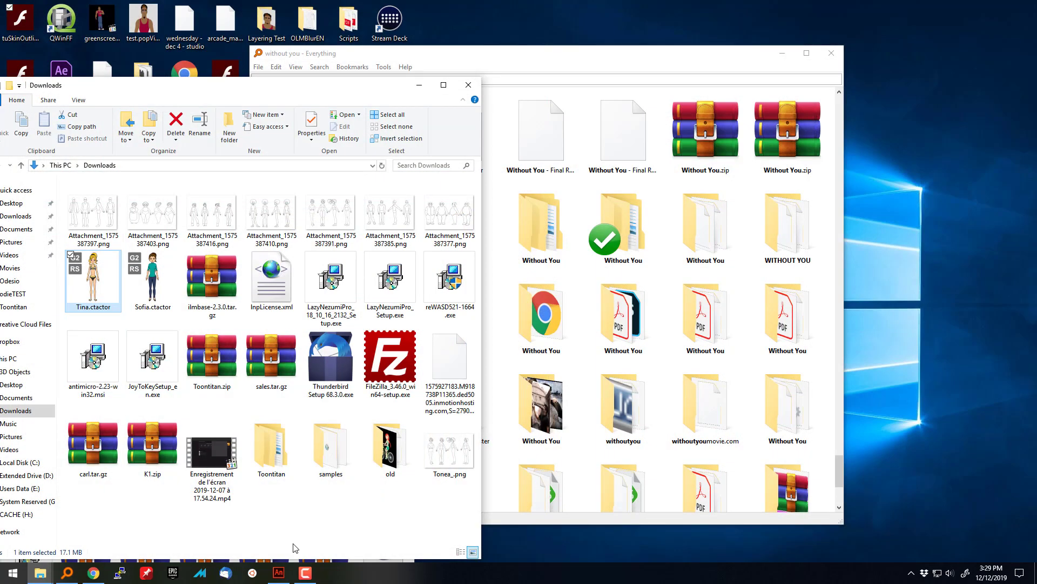
right_click(367, 580)
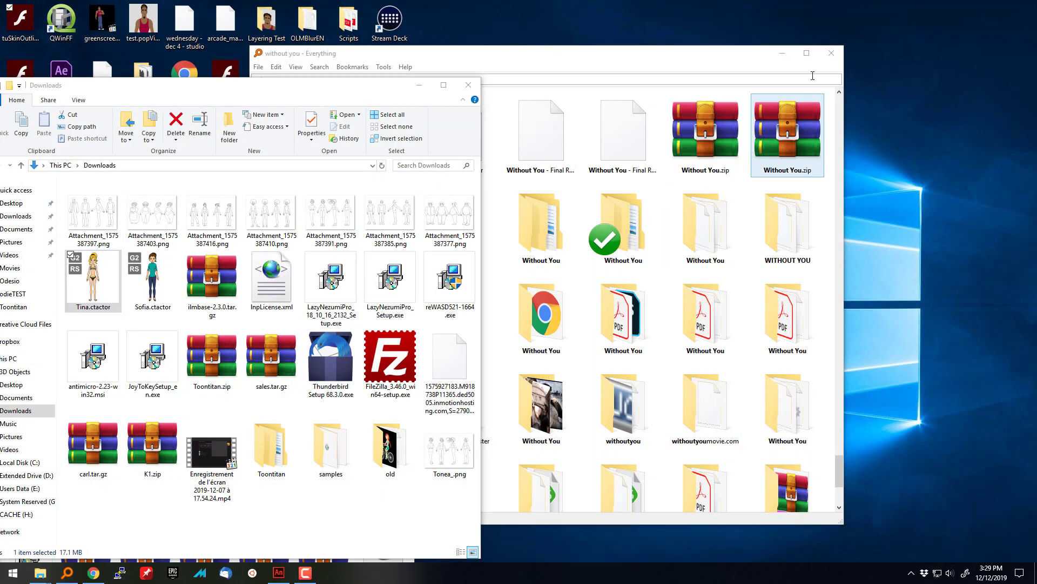
Step: Close the file search window and launch CrazyTalk Animator v3.32 Pipeline
click(832, 53)
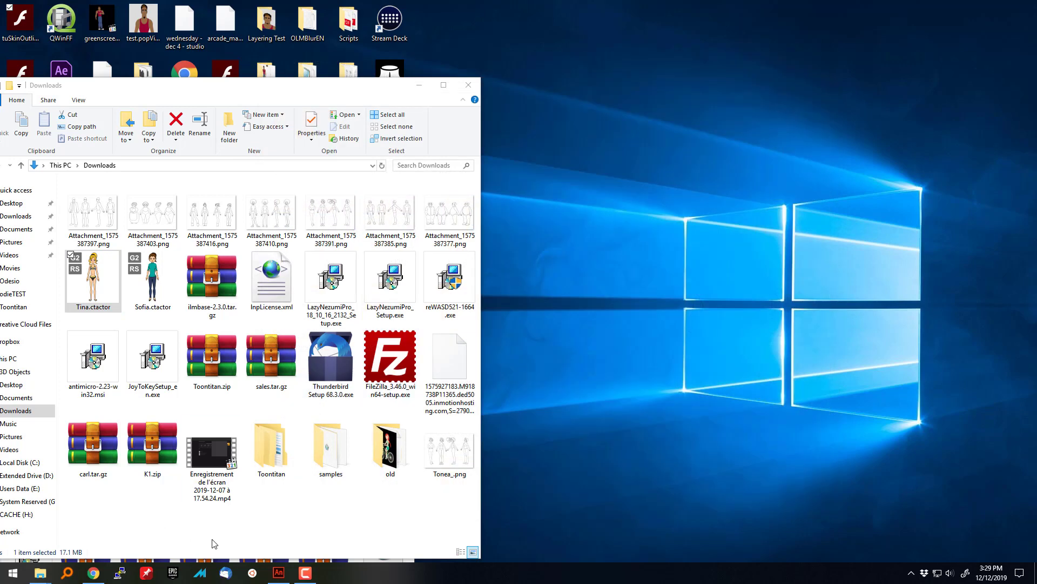
click(12, 573)
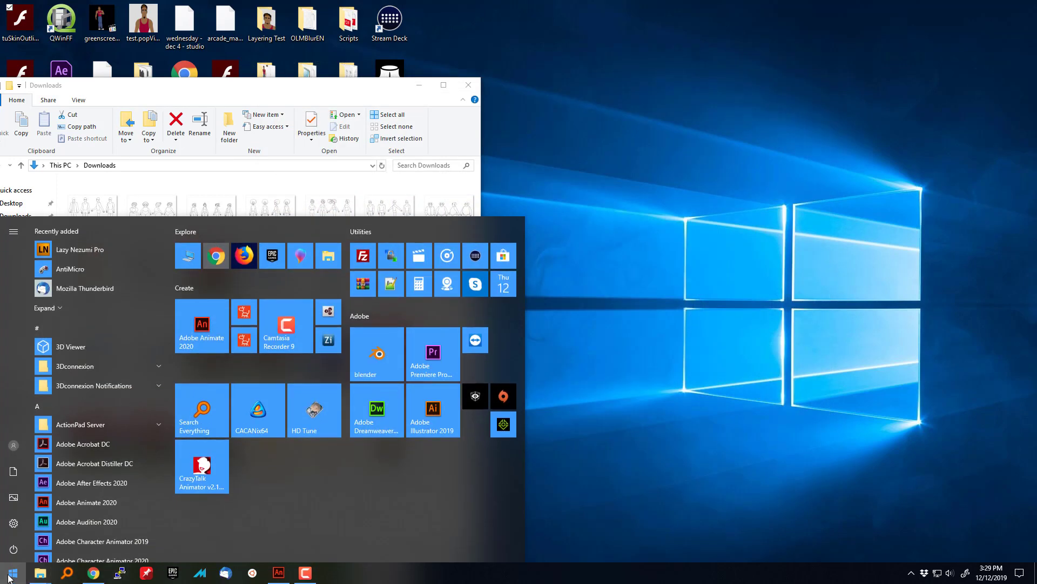
text(crazy)
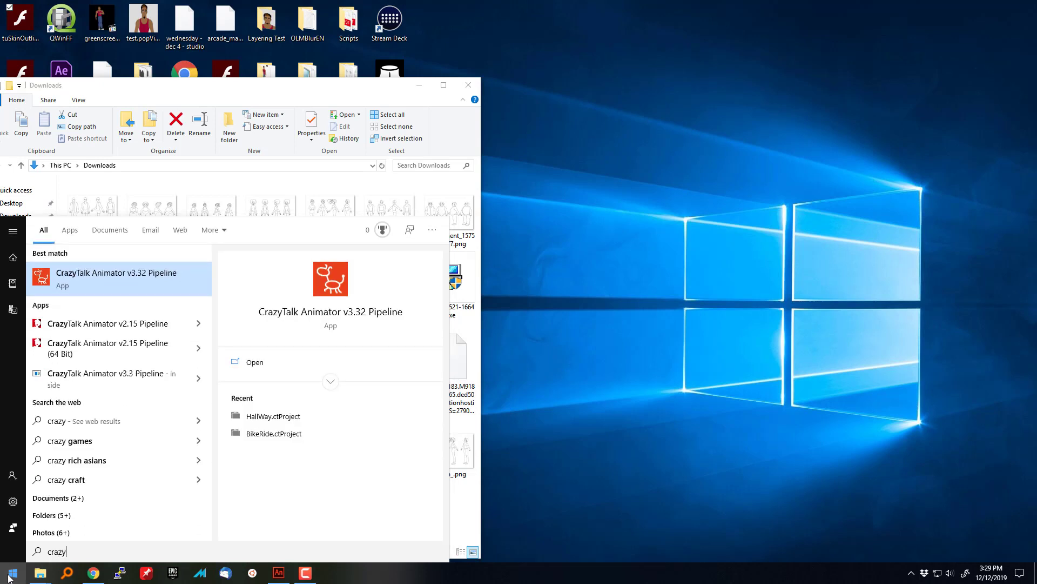
click(68, 284)
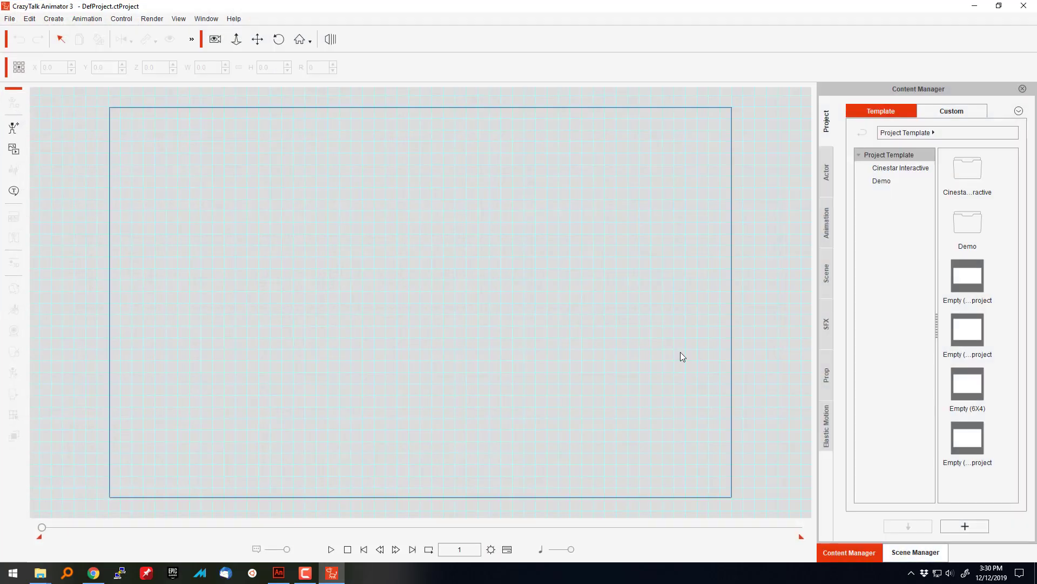
Step: Import Sofia.ctactor from the Downloads folder onto the empty stage, keeping the program maximized once the character is loaded
double_click(679, 7)
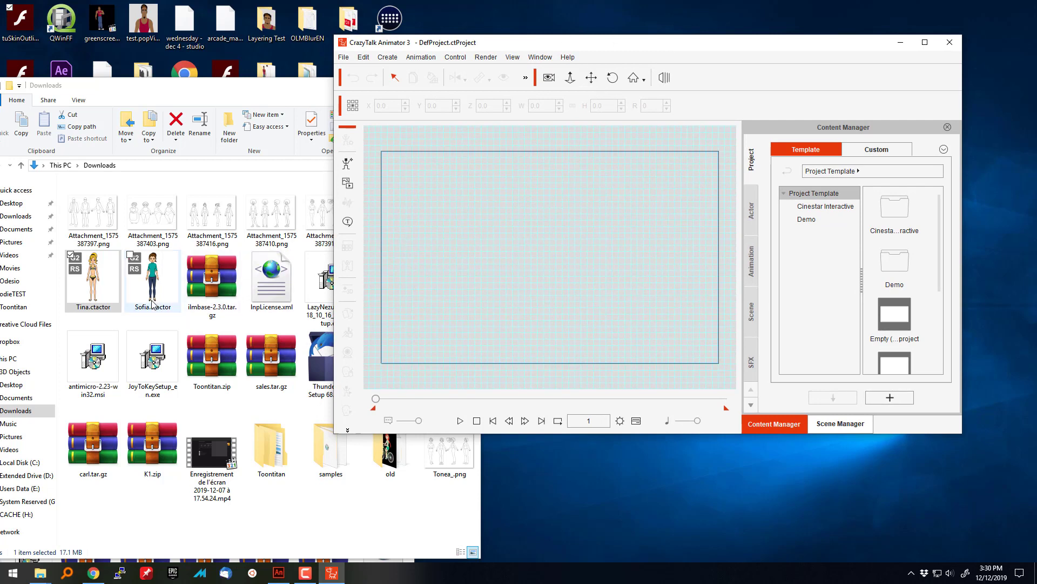
drag(153, 276, 540, 277)
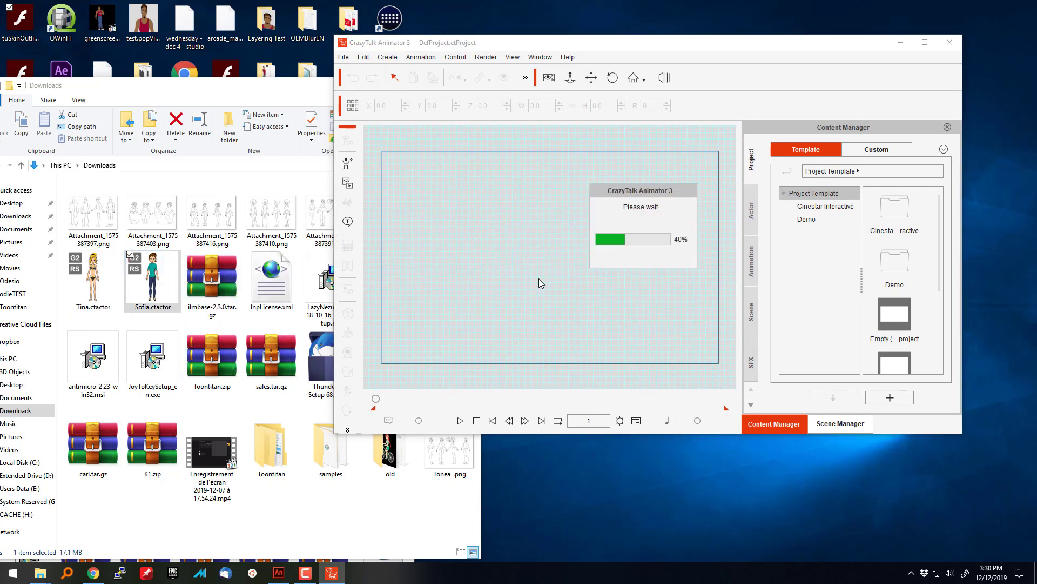
double_click(727, 48)
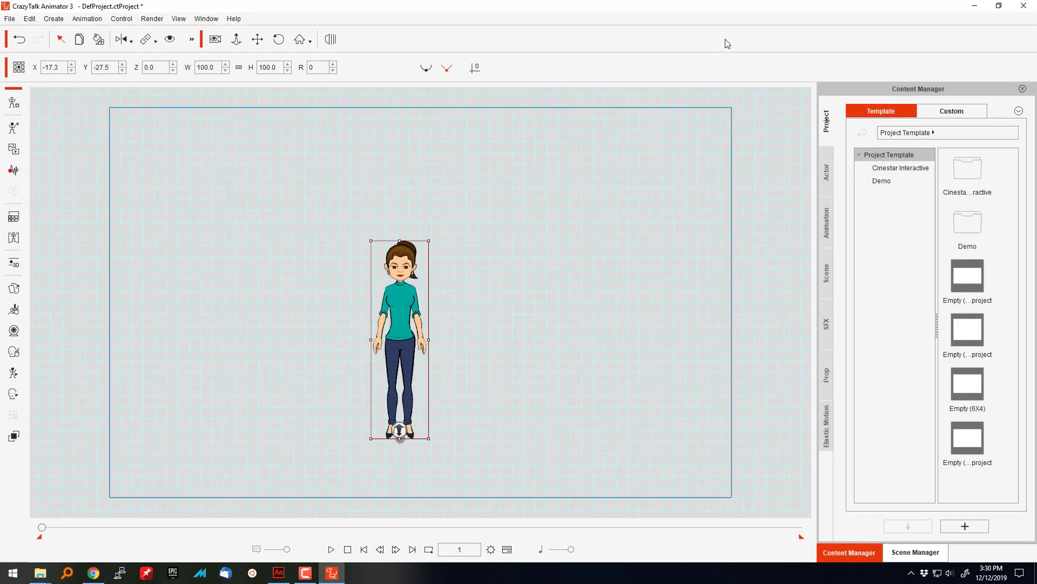
Step: Examine the Sofia character's head and upper body up close, including the outlines around the face and mouth
click(440, 336)
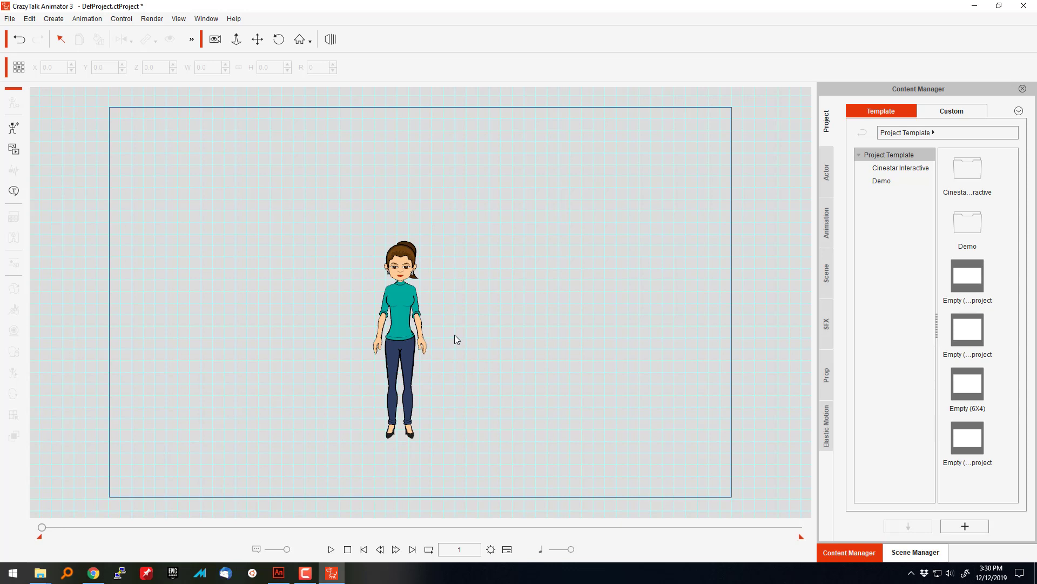
click(237, 39)
drag(469, 373, 455, 198)
drag(499, 355, 440, 85)
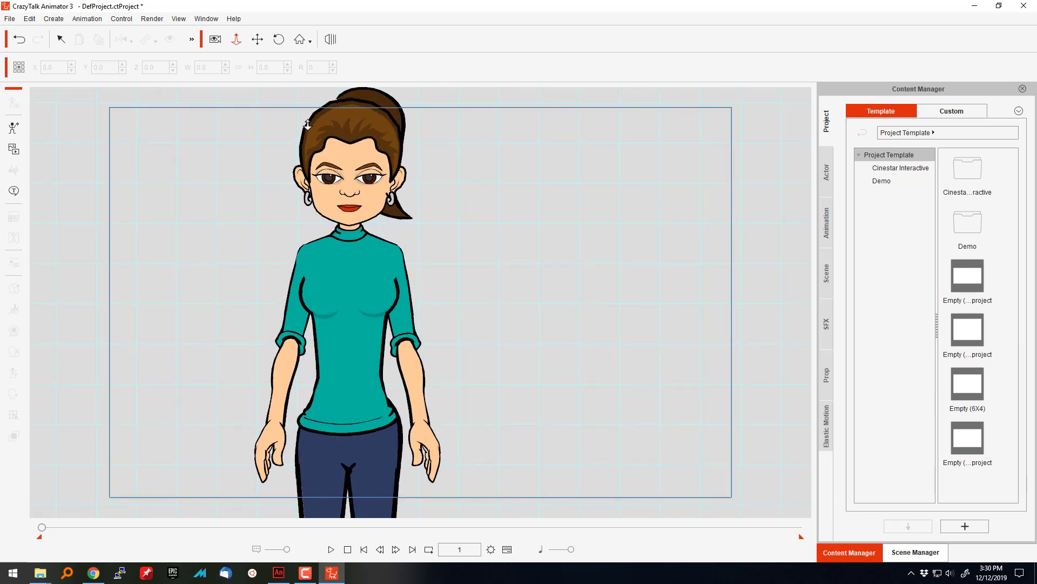
click(257, 39)
drag(449, 232, 479, 312)
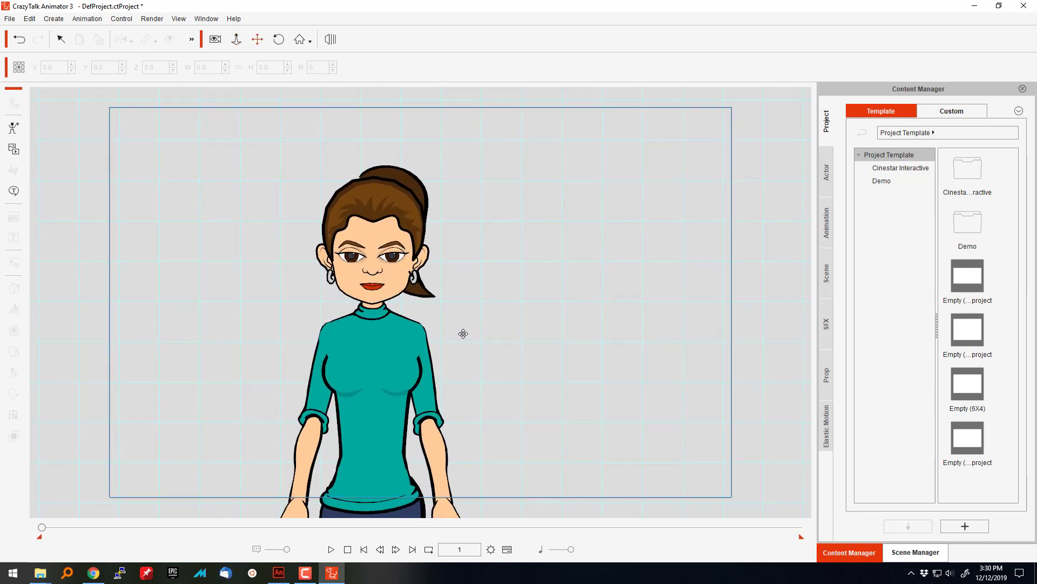
scroll(463, 334, up, 3)
scroll(463, 333, up, 1)
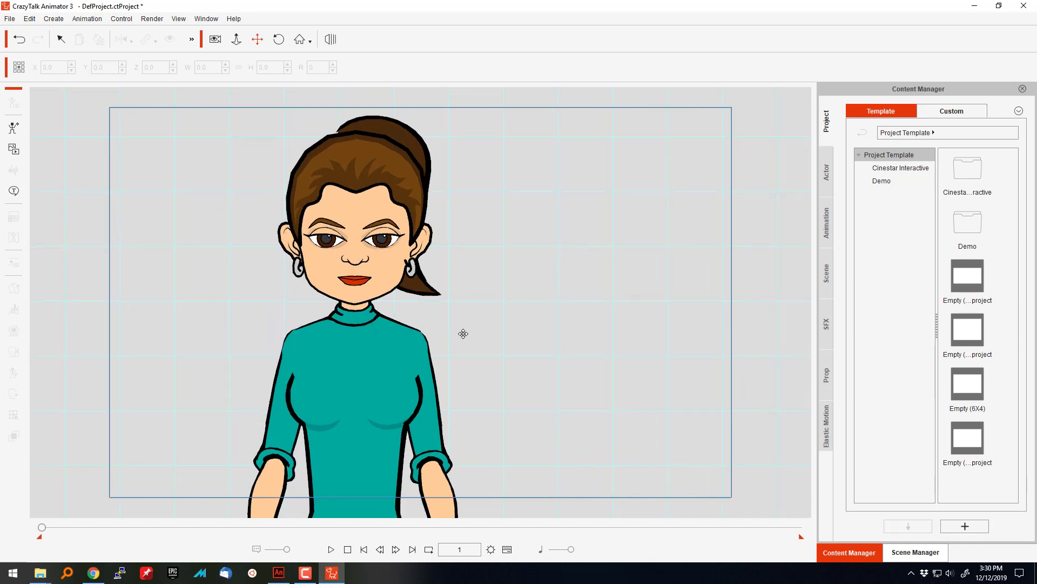
scroll(463, 333, down, 1)
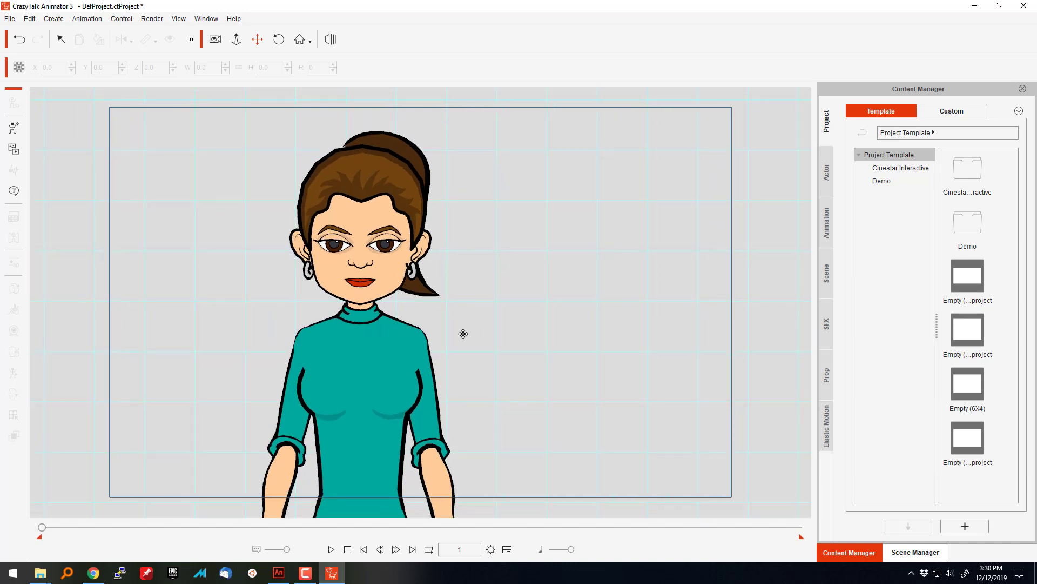
scroll(532, 309, down, 1)
drag(532, 309, 544, 306)
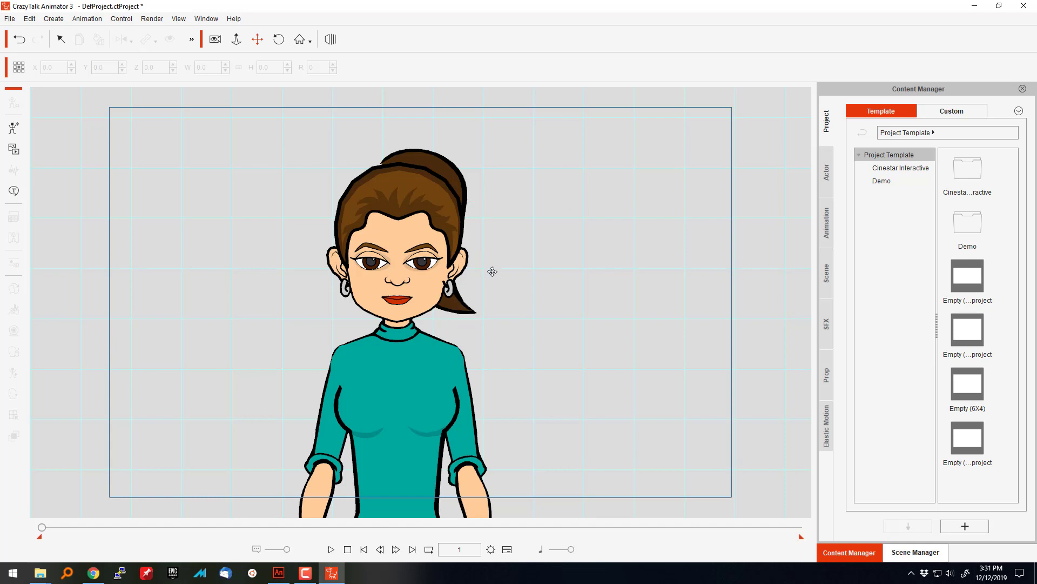
Step: Turn off the outline in the Sofia character's Render Style settings and close them
click(405, 376)
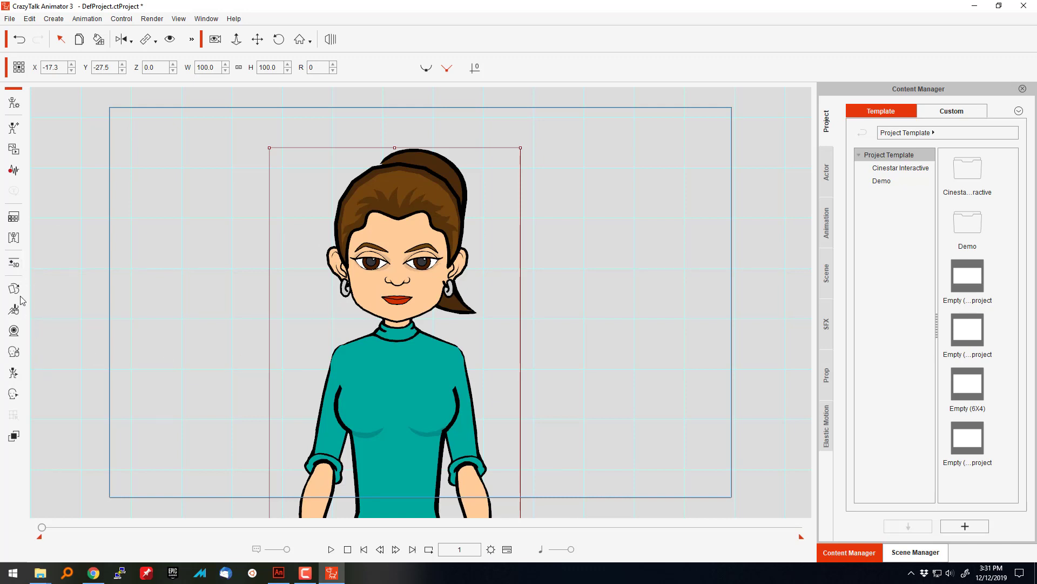
click(16, 218)
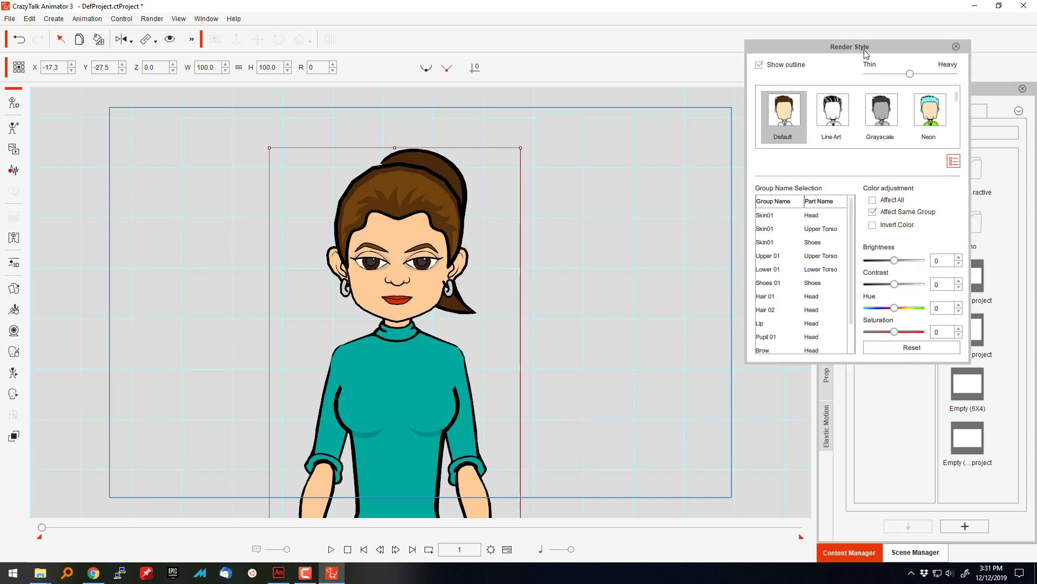
drag(861, 48, 676, 113)
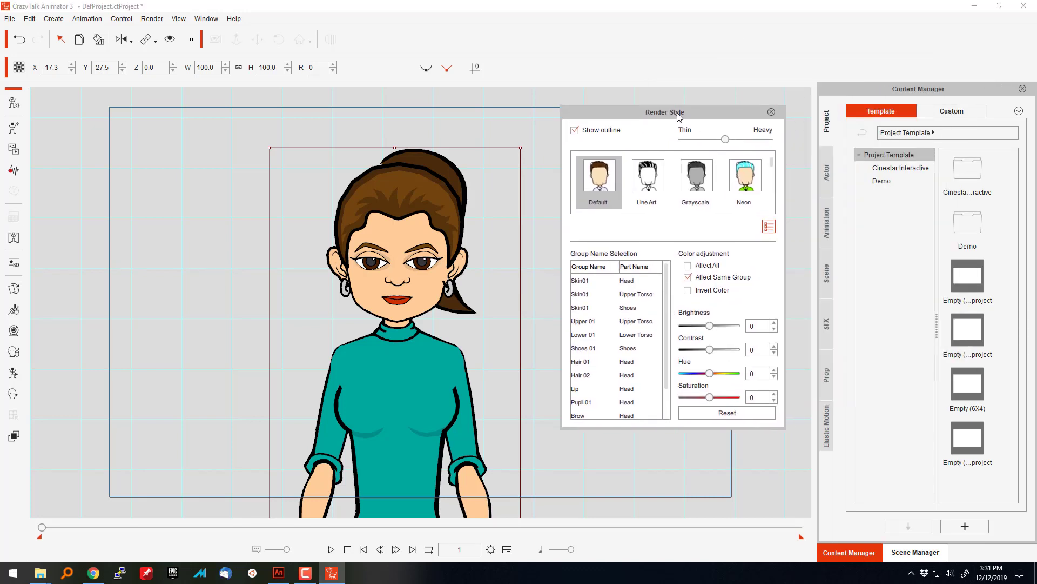
click(575, 131)
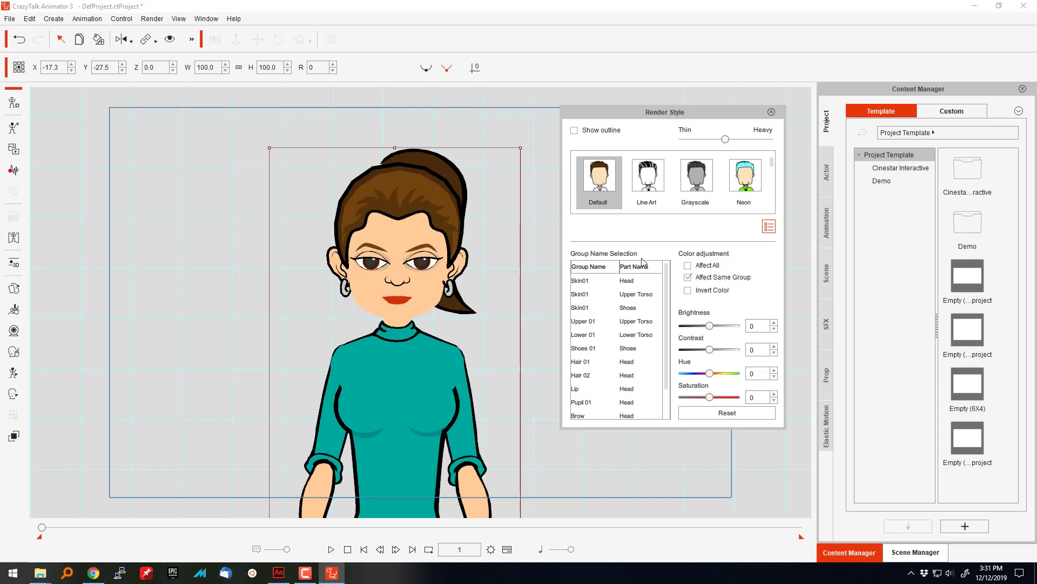
drag(646, 111, 652, 138)
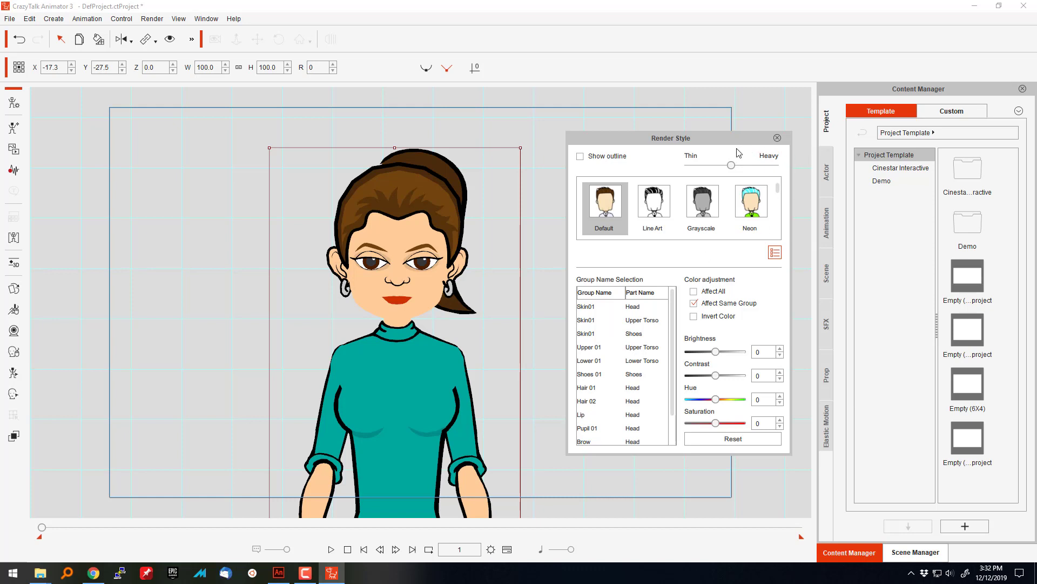
click(778, 138)
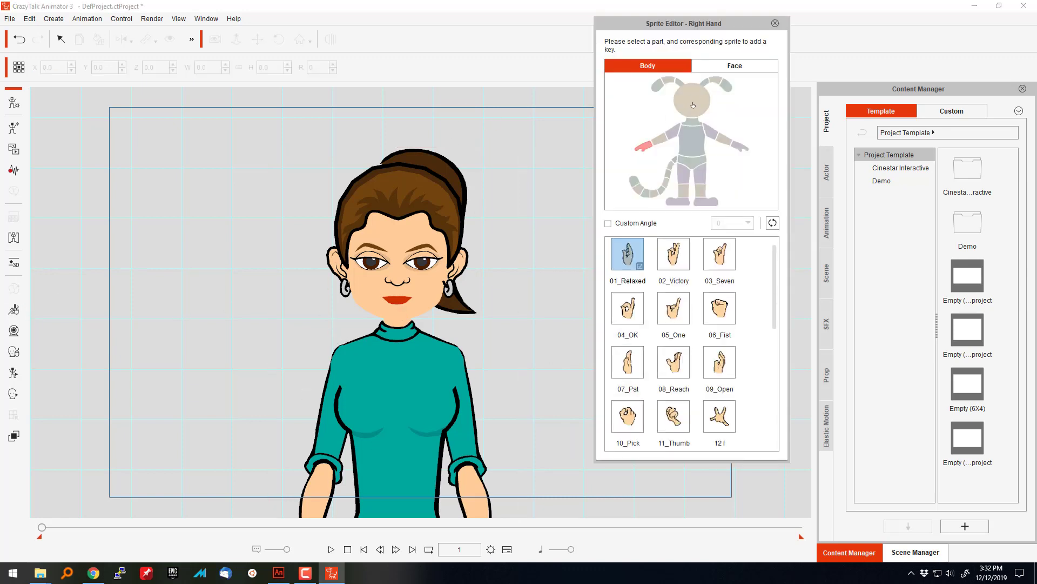
Step: Show the mouth sprites among the Sofia character's face parts in the Sprite Editor
click(682, 96)
click(737, 65)
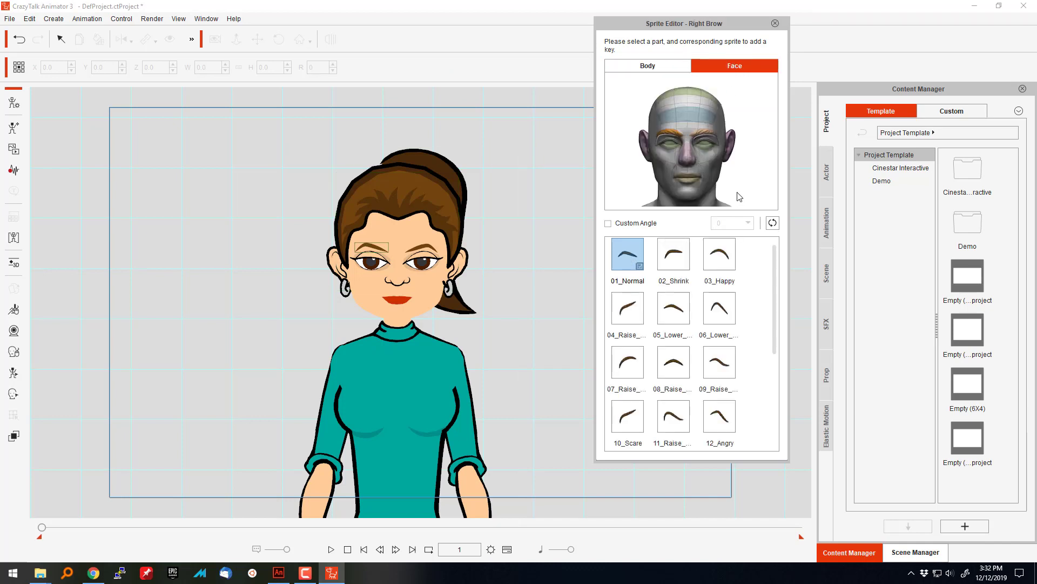
click(697, 181)
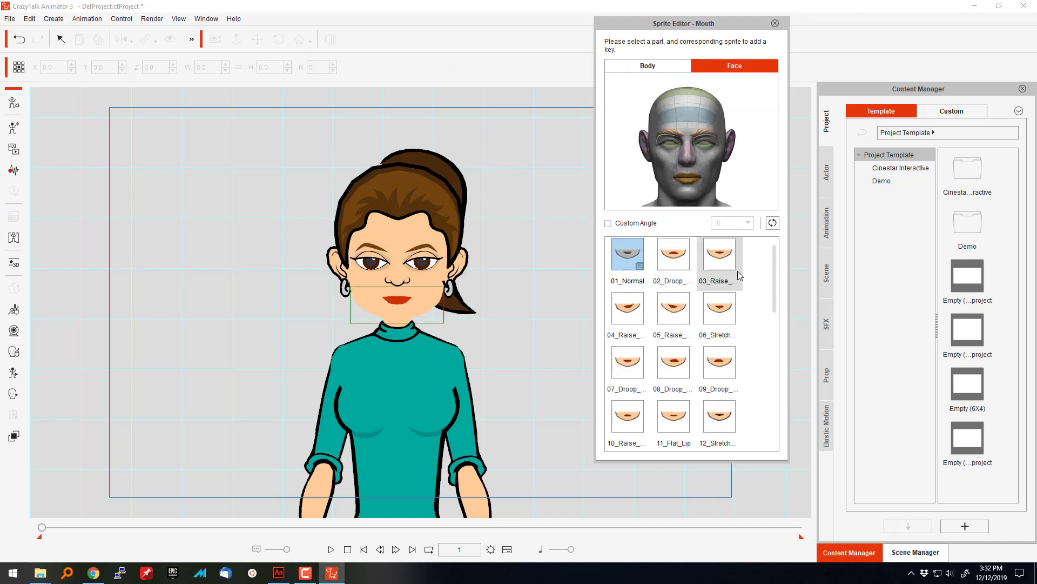
Step: Try mouth sprites 08 through 15 one after another on the Sofia character
click(676, 362)
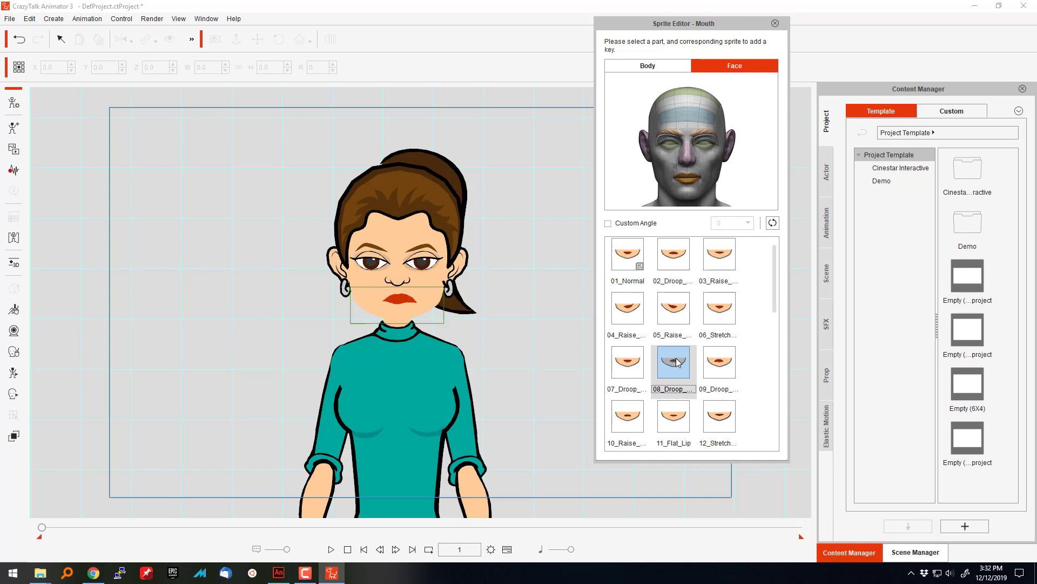
click(723, 361)
click(637, 422)
click(678, 416)
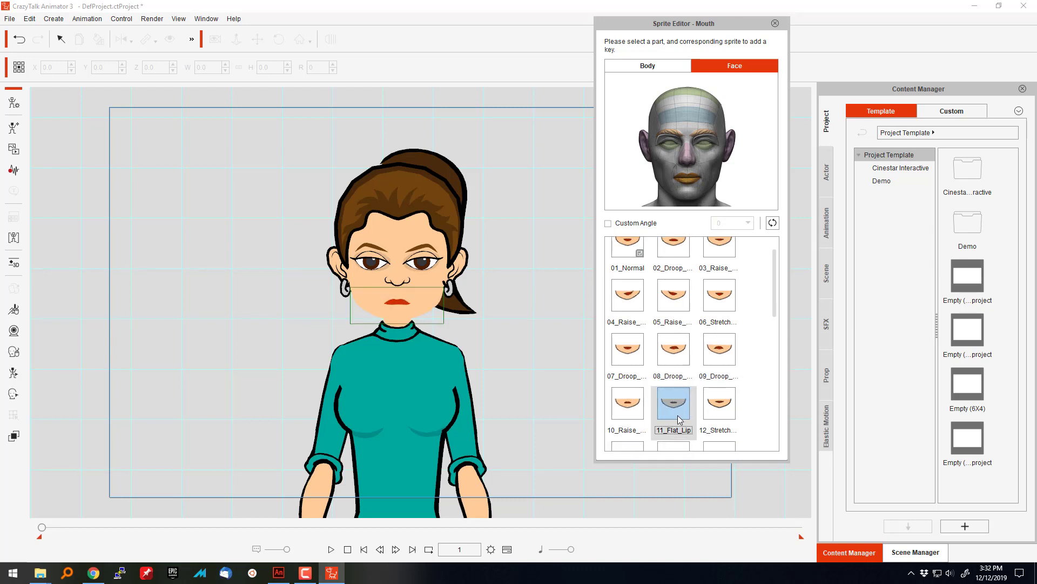
click(717, 407)
scroll(719, 408, down, 3)
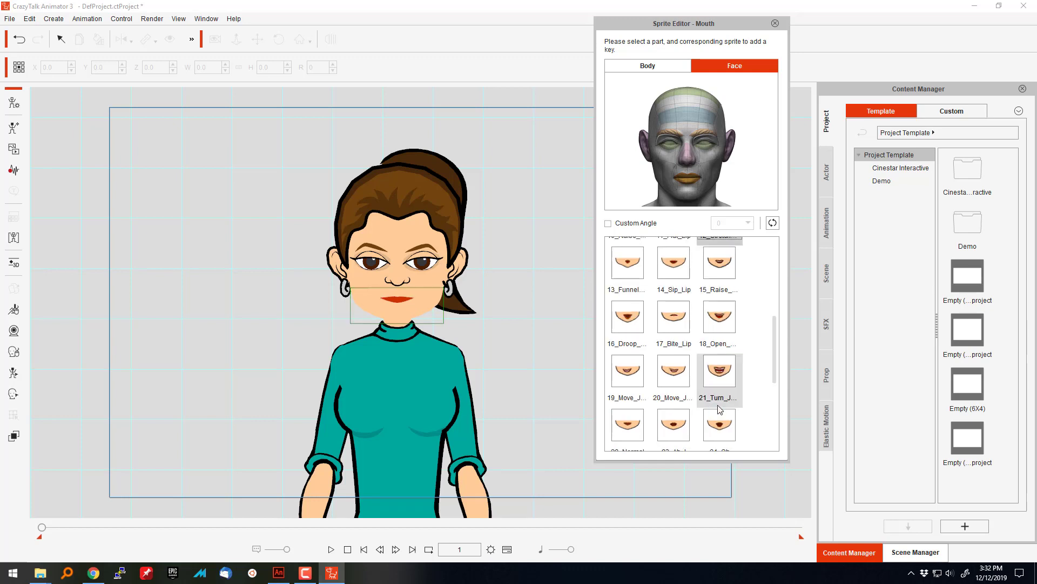
click(617, 276)
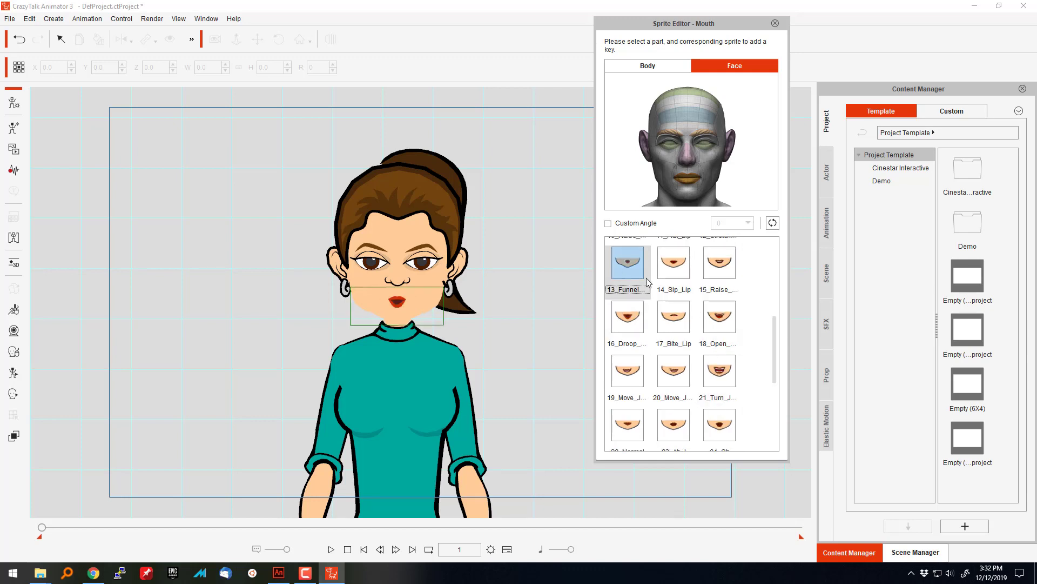
click(674, 264)
click(729, 265)
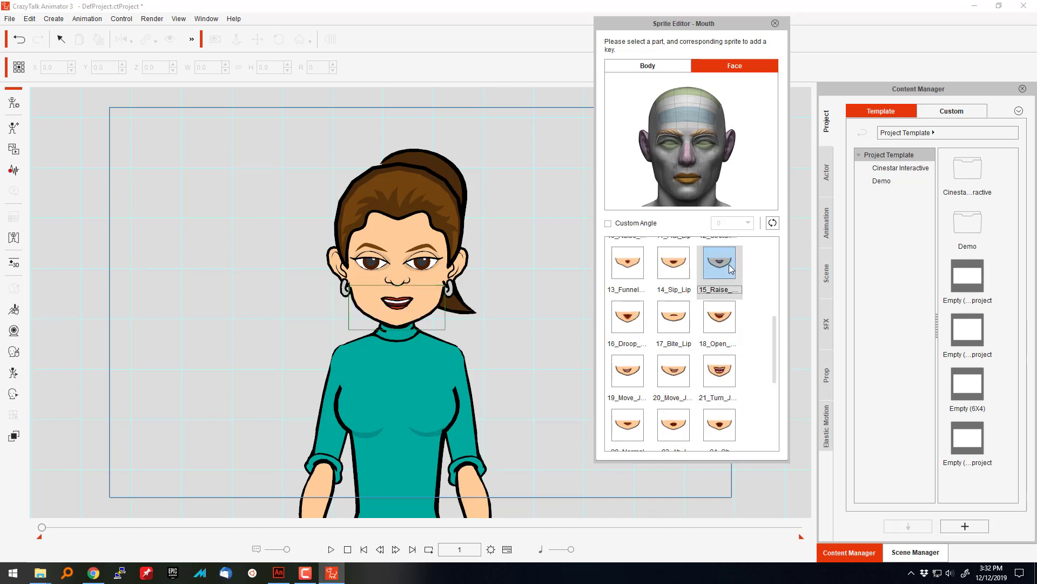
Step: Try mouth sprites 16 through 21 in turn on the Sofia character
click(629, 317)
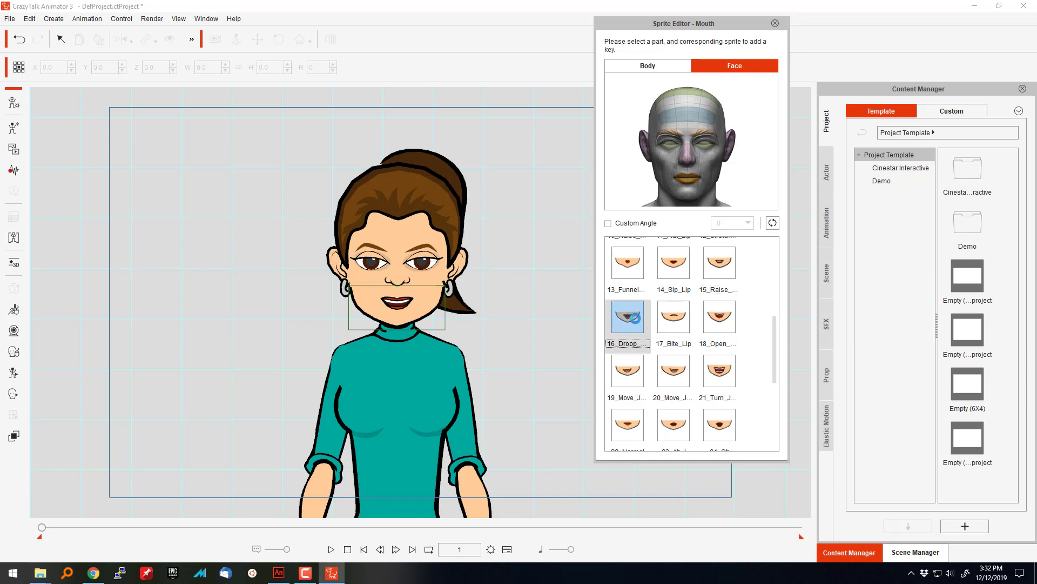
click(666, 324)
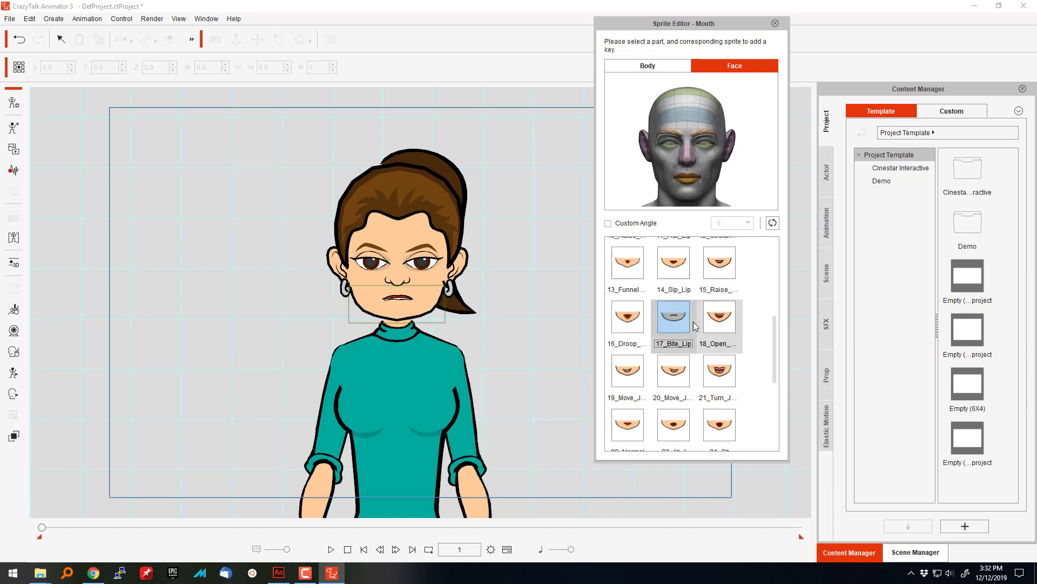
click(718, 323)
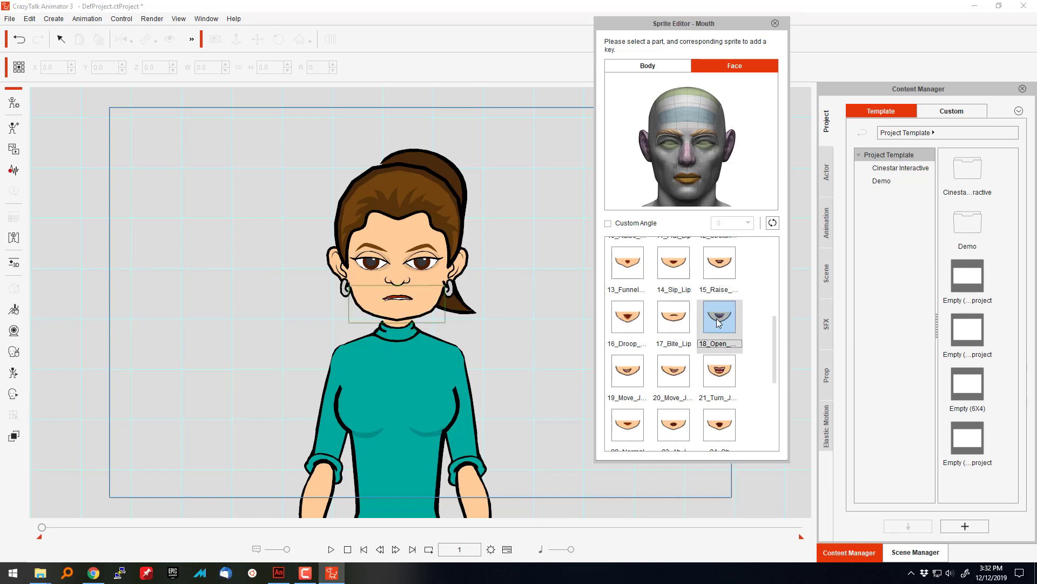
click(625, 382)
click(670, 378)
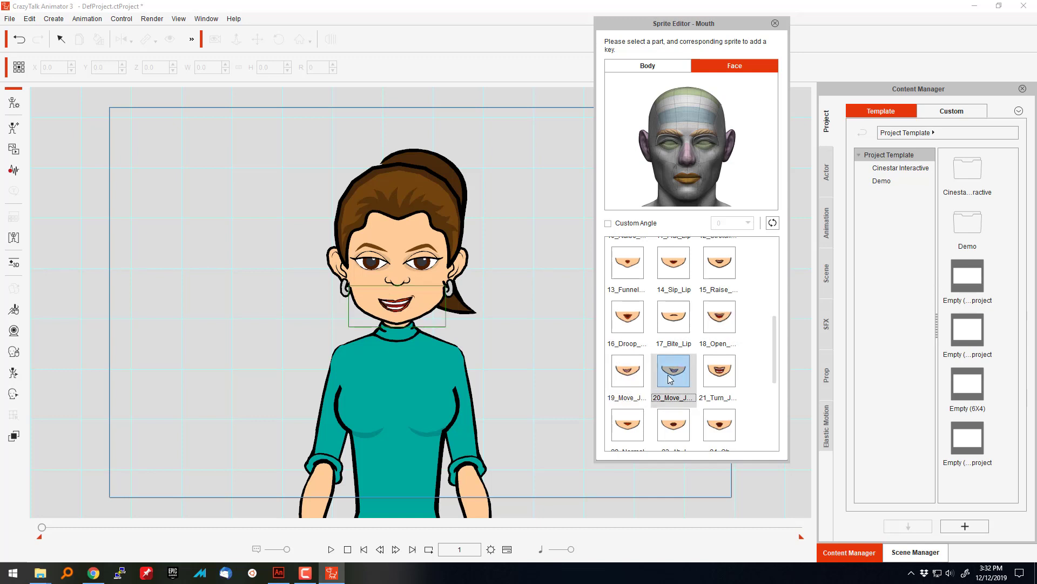
click(719, 373)
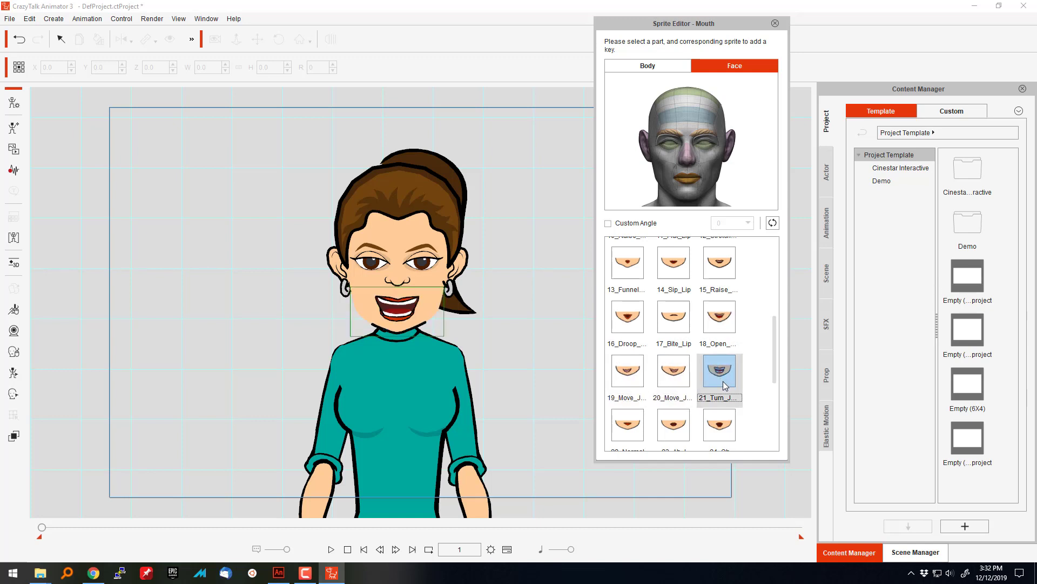
Step: Try the 22_Normal, 23_Ah_I, 24_Oh, 28_FV and 29_LNDTh mouth sprites on the Sofia character and settle on 30_CDSKZ
click(631, 426)
click(675, 429)
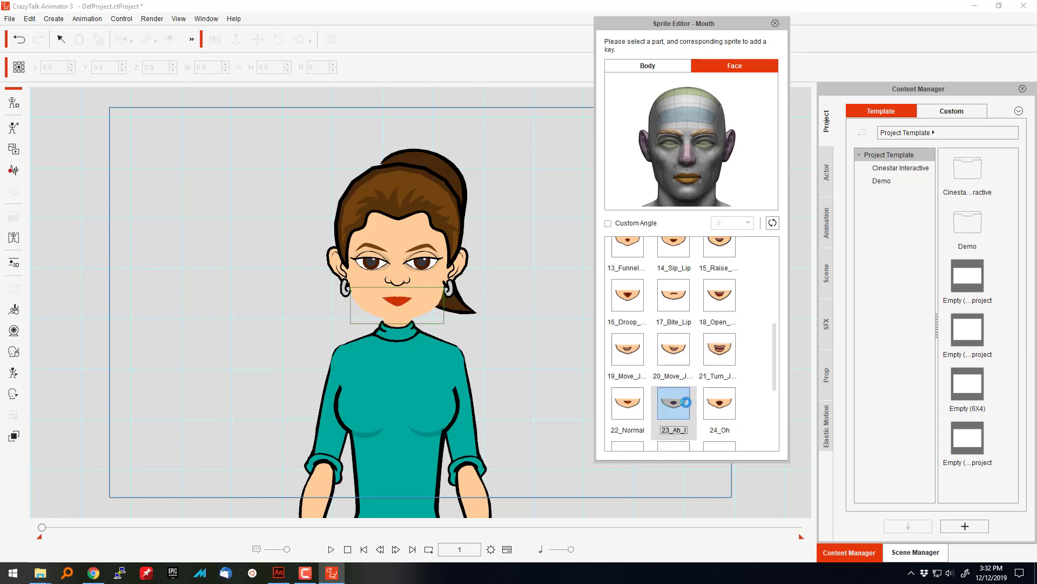
click(713, 404)
scroll(712, 404, down, 3)
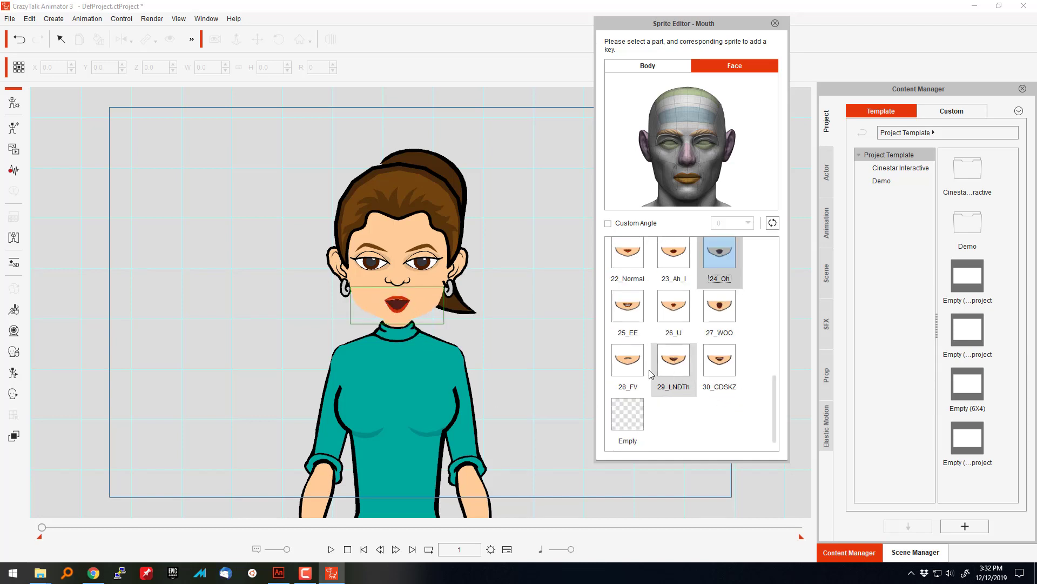
click(629, 363)
click(670, 368)
click(724, 374)
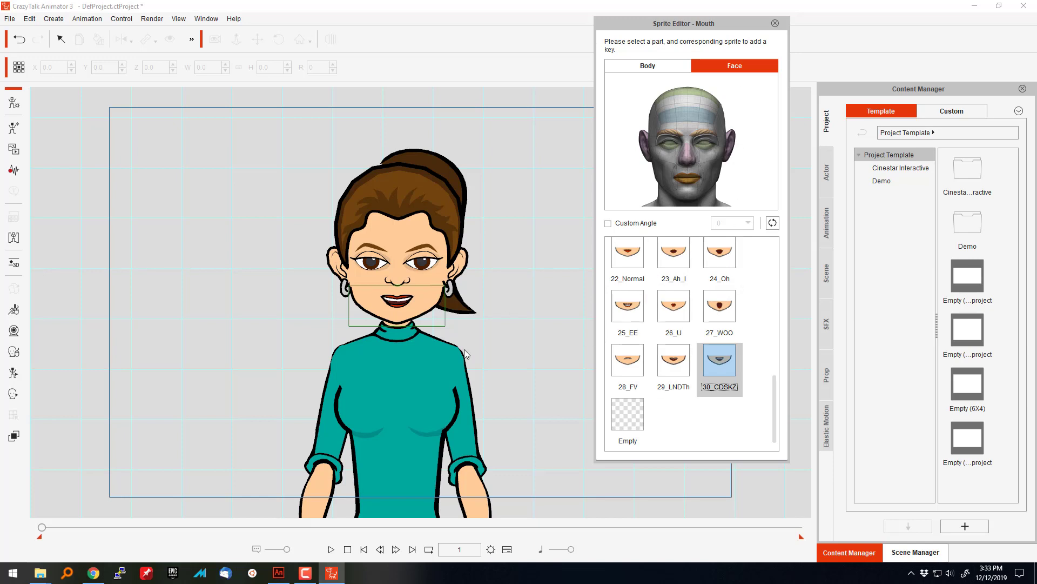
click(433, 300)
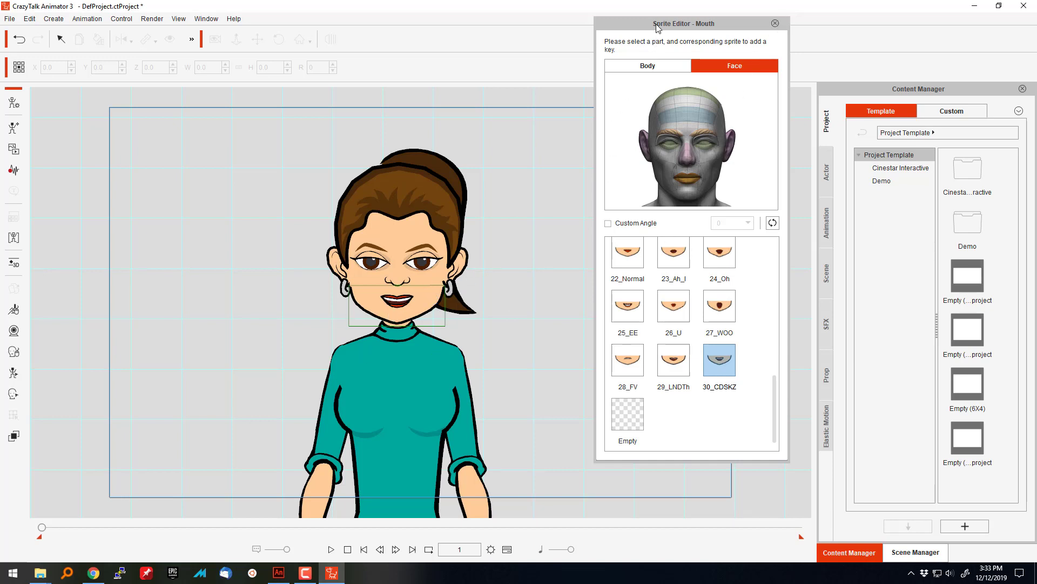
Step: Close the mouth Sprite Editor and restore the application to a smaller window so the Downloads folder shows beside it
drag(656, 24, 639, 44)
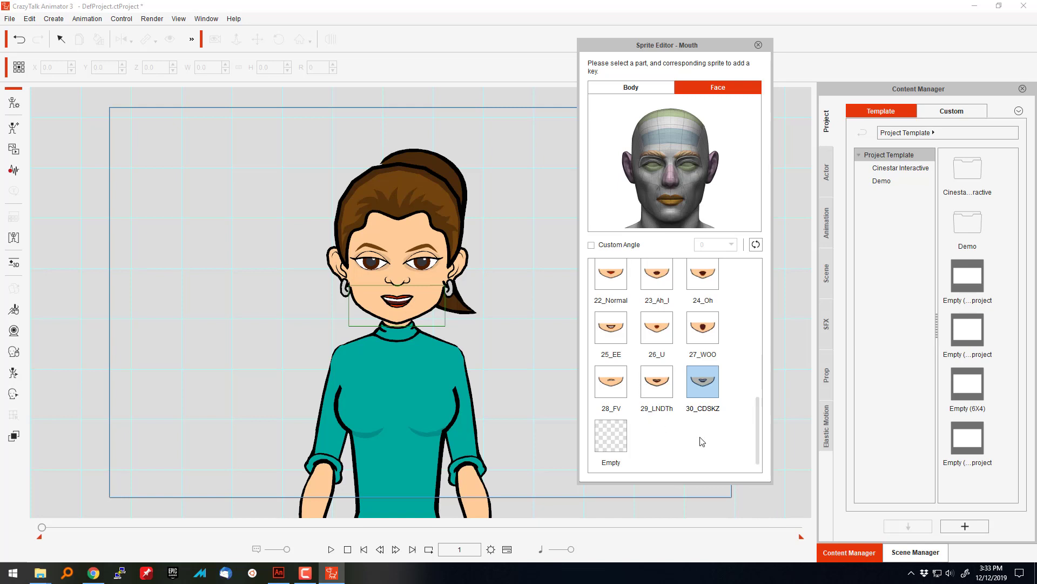
click(758, 44)
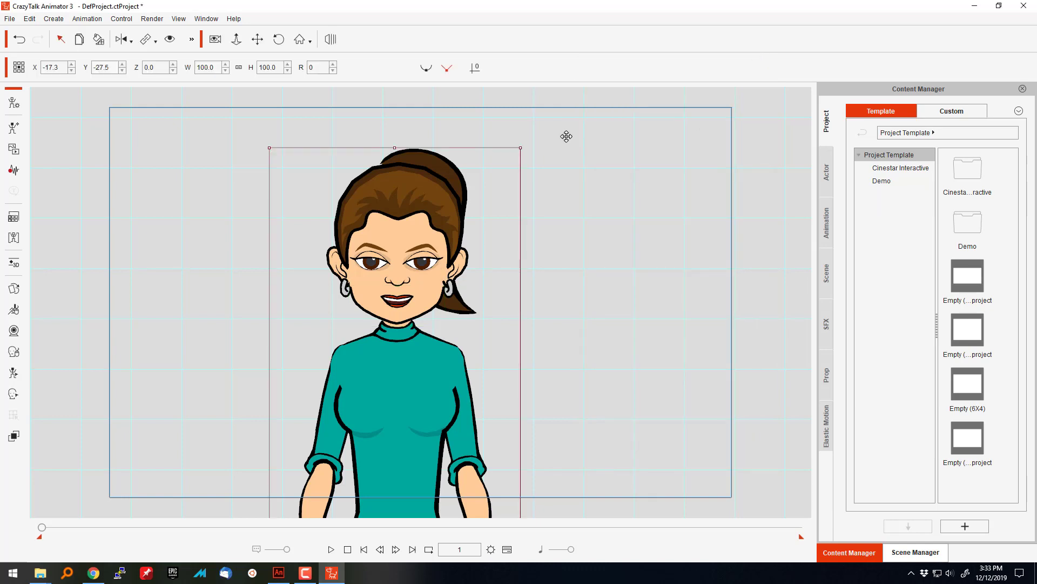
double_click(601, 9)
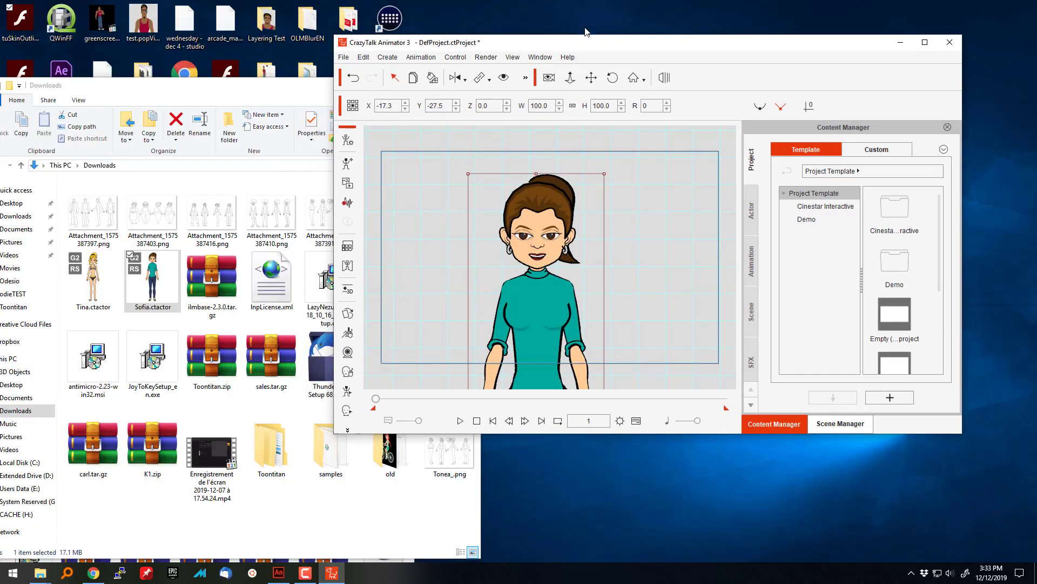
Step: Examine the list of colour groups and their parts in Sofia's render style settings
click(349, 248)
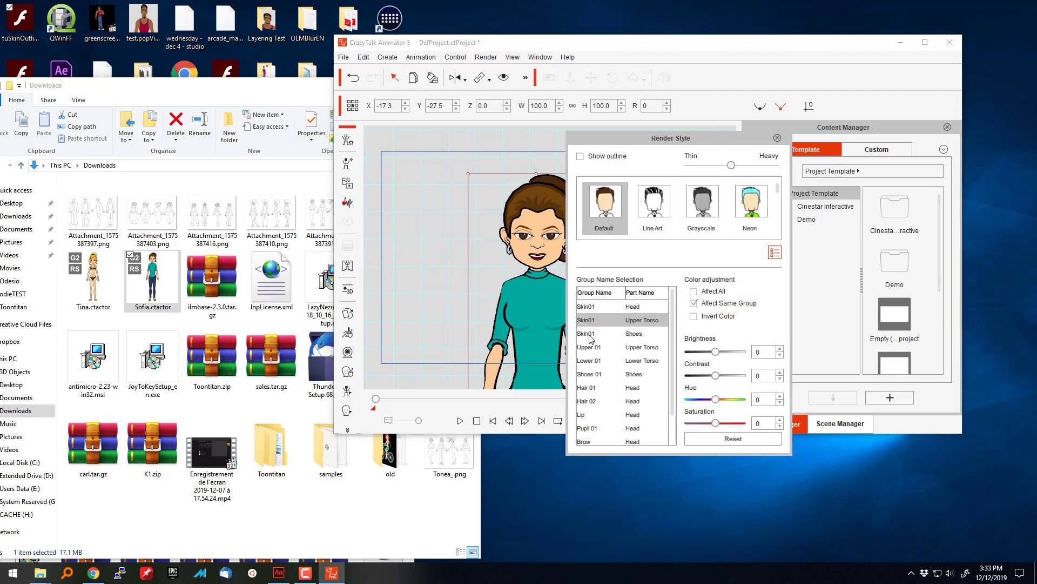
scroll(614, 385, down, 1)
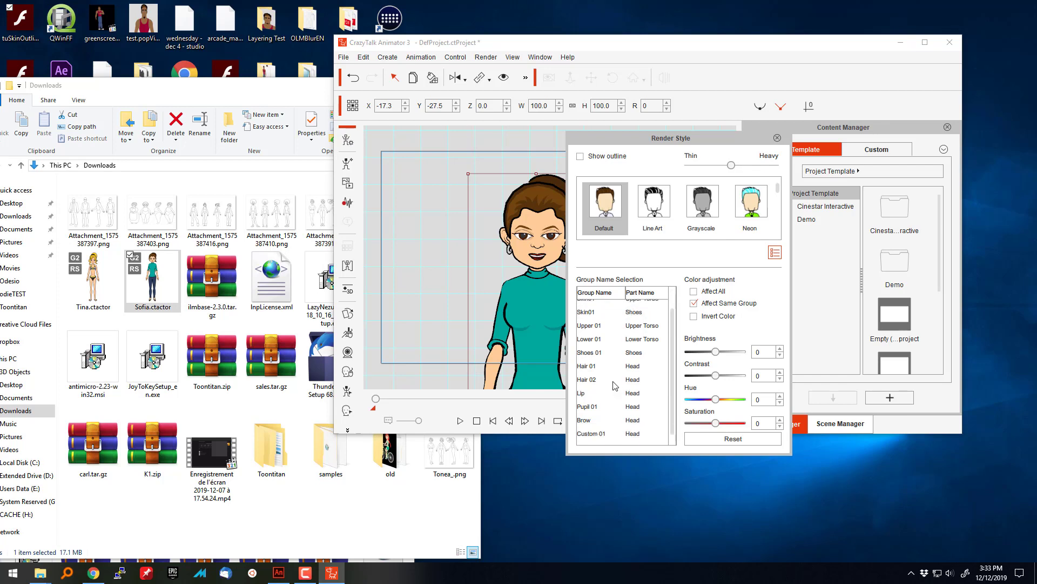
scroll(615, 386, down, 1)
scroll(615, 385, up, 2)
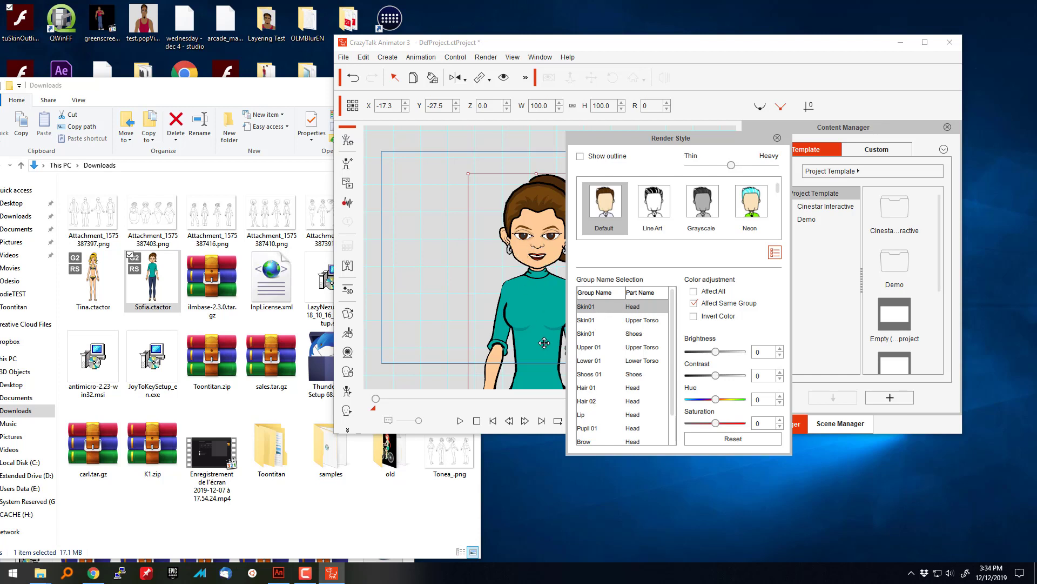
click(778, 138)
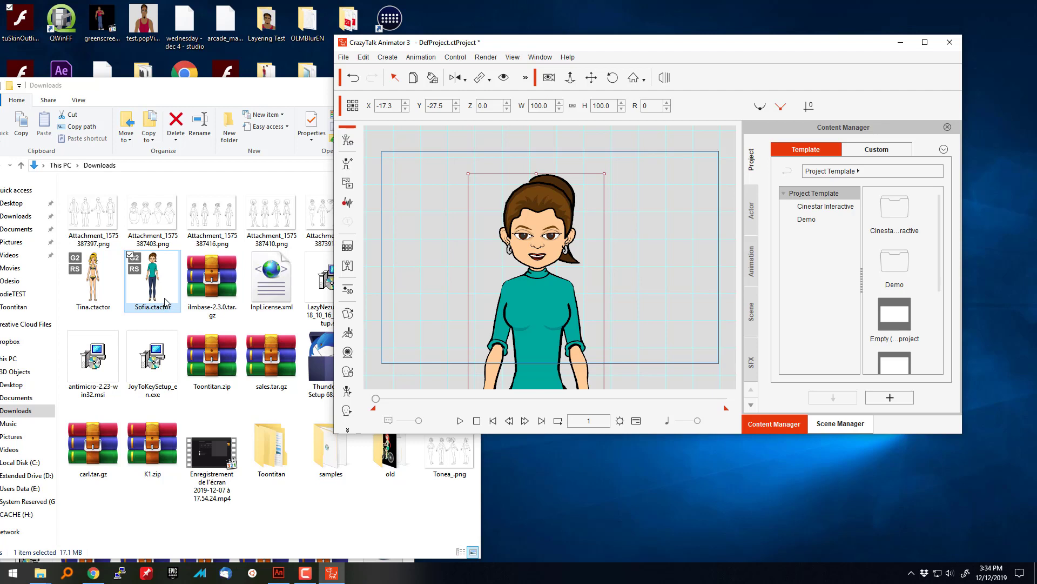
Step: Add a second Sofia.ctactor from Downloads beside the first and set the saturation of its head's Skin01 group to 36
drag(154, 291, 413, 314)
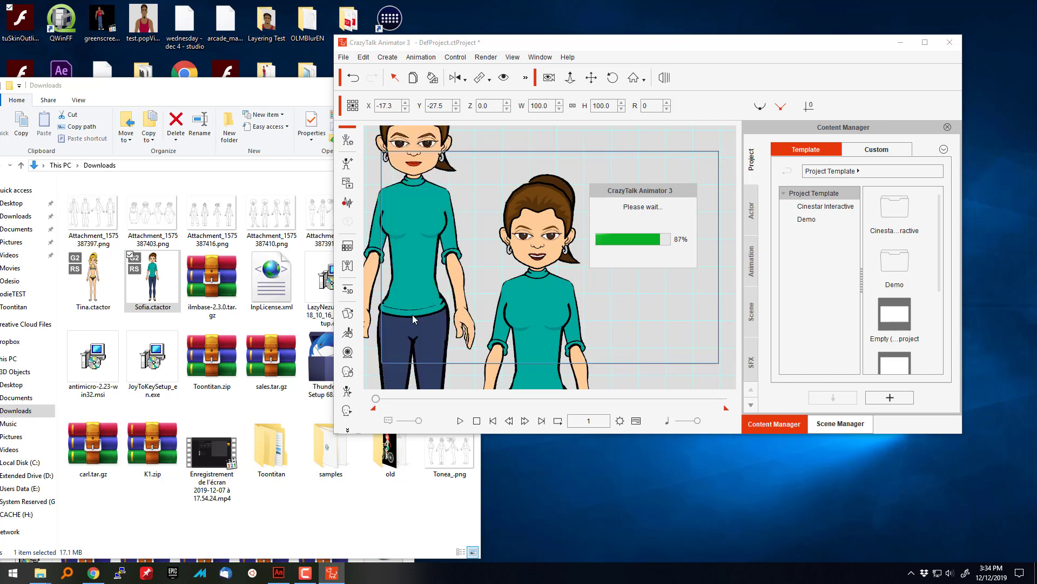
drag(416, 189, 425, 284)
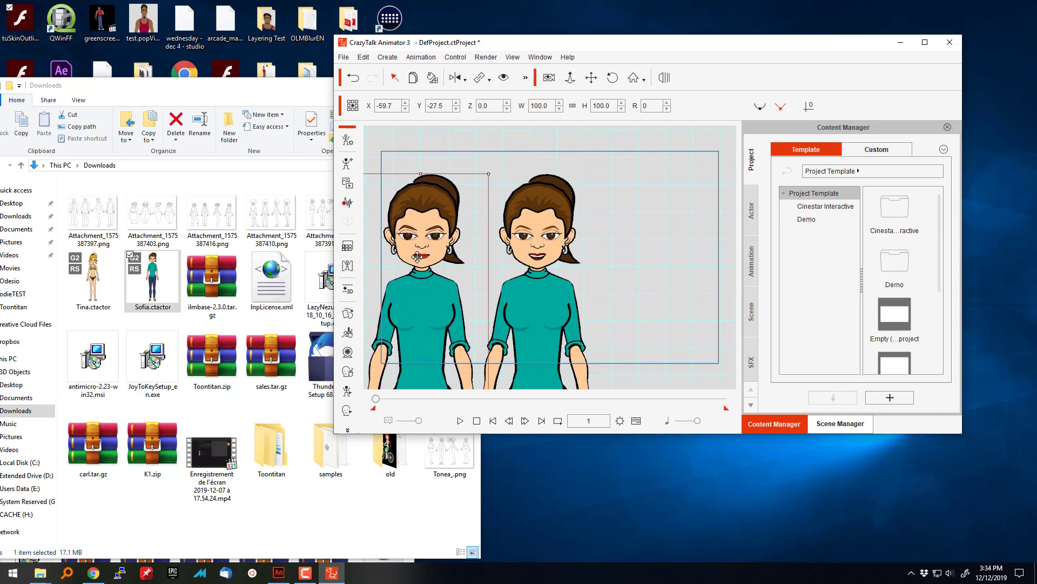
click(347, 247)
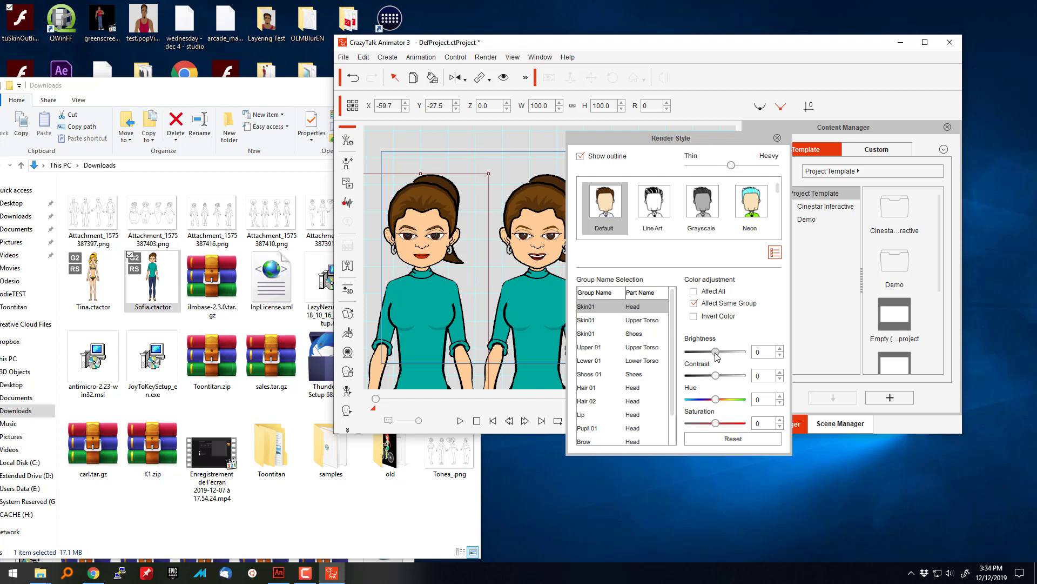
click(727, 424)
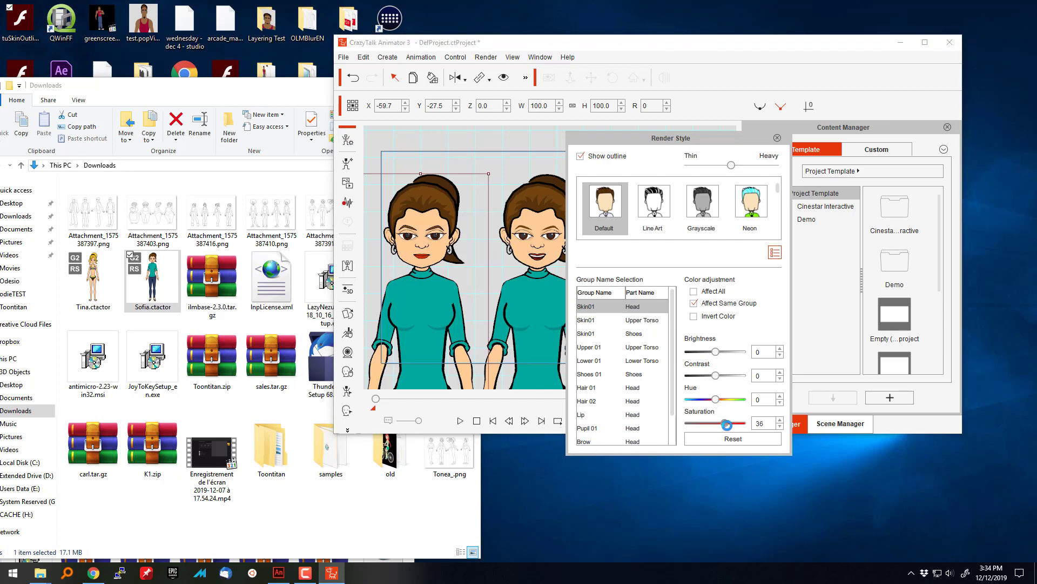
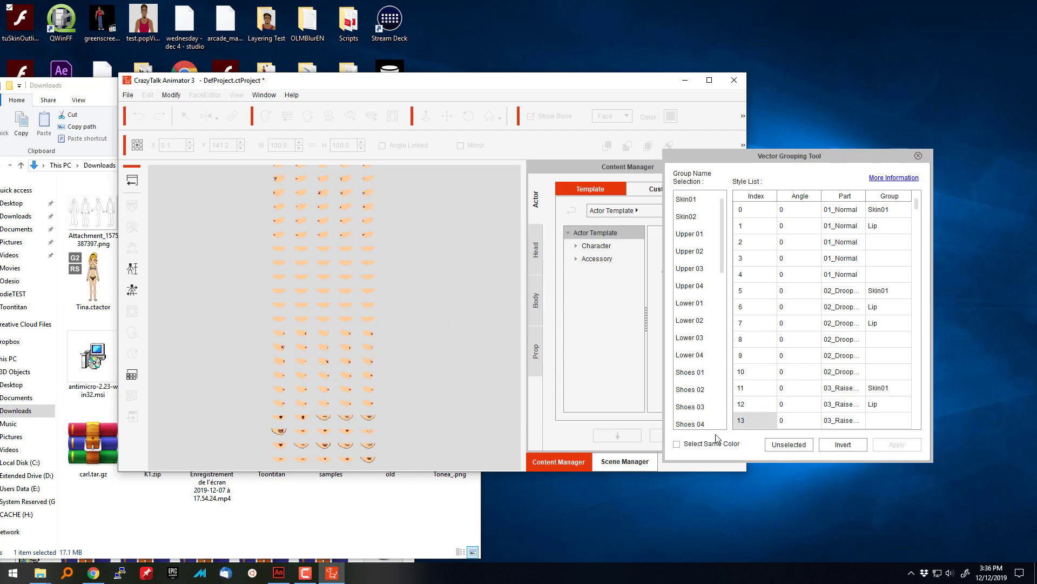
Step: Enable same-colour selection, select the ungrouped 01_Normal mouth styles in the Vector Grouping Tool, and inspect the mouth sprites up close
click(697, 449)
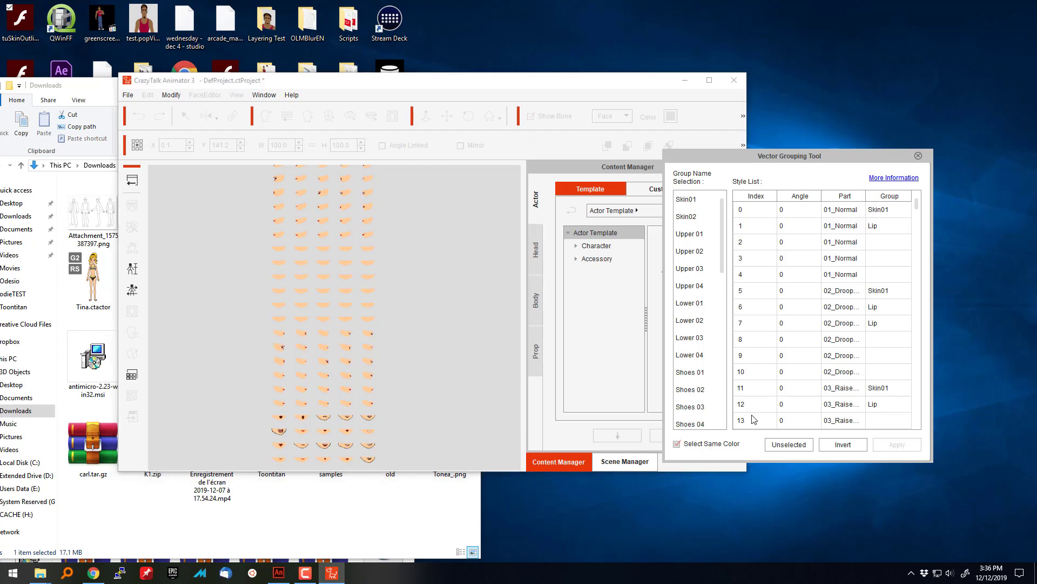
click(878, 242)
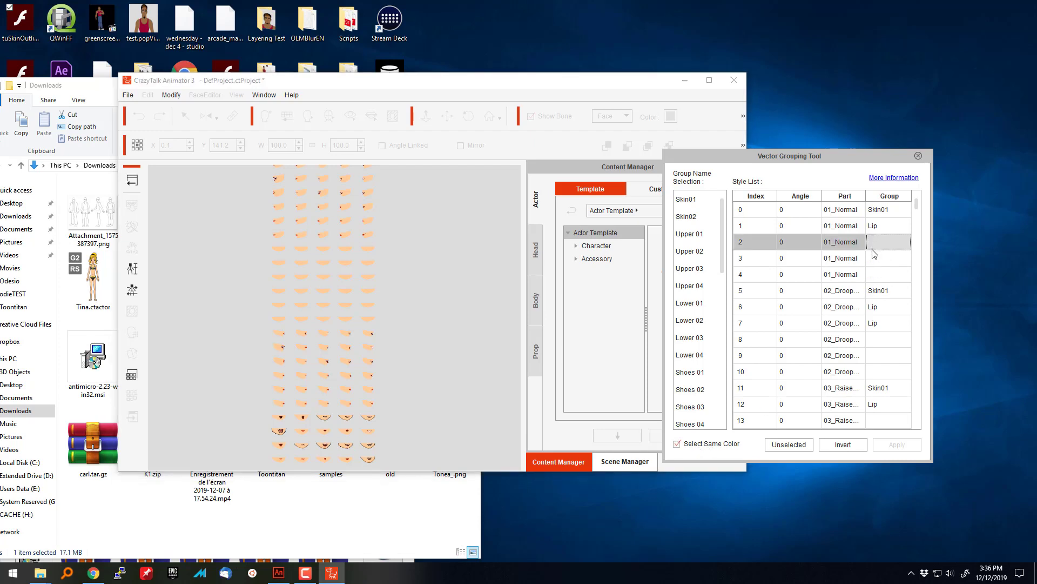
click(870, 277)
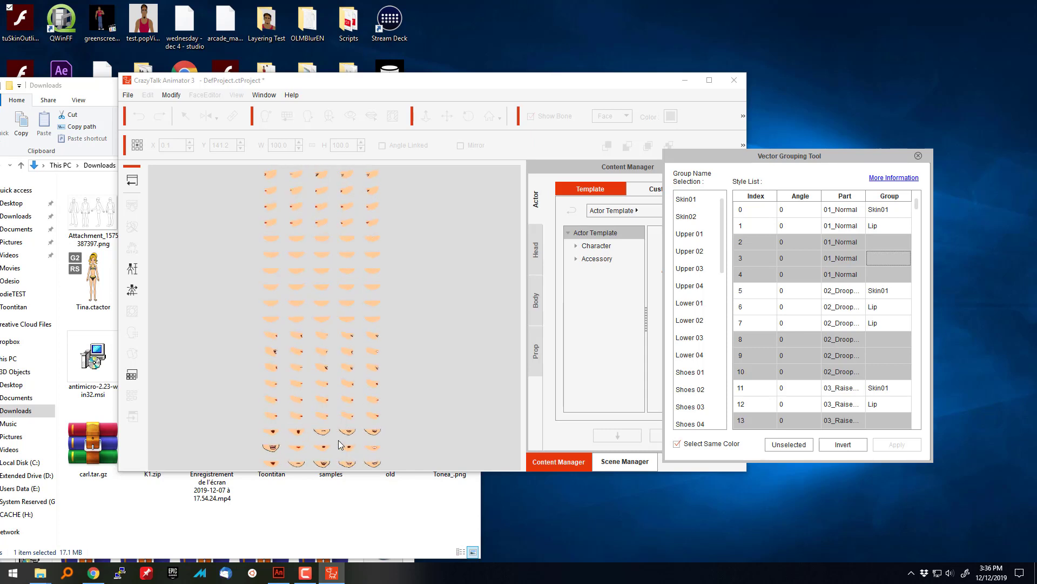
scroll(338, 440, up, 2)
scroll(338, 440, up, 1)
drag(413, 337, 409, 251)
drag(412, 123, 414, 63)
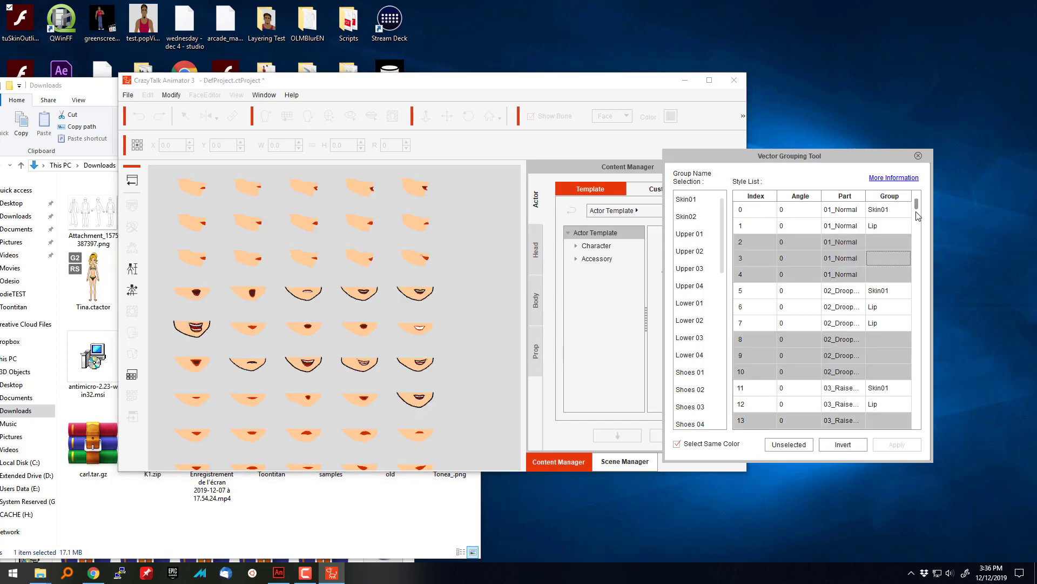
Step: Assign the ungrouped mouth sprite styles throughout the style list to the Skin01 group and apply the grouping
scroll(918, 211, down, 5)
drag(917, 204, 924, 430)
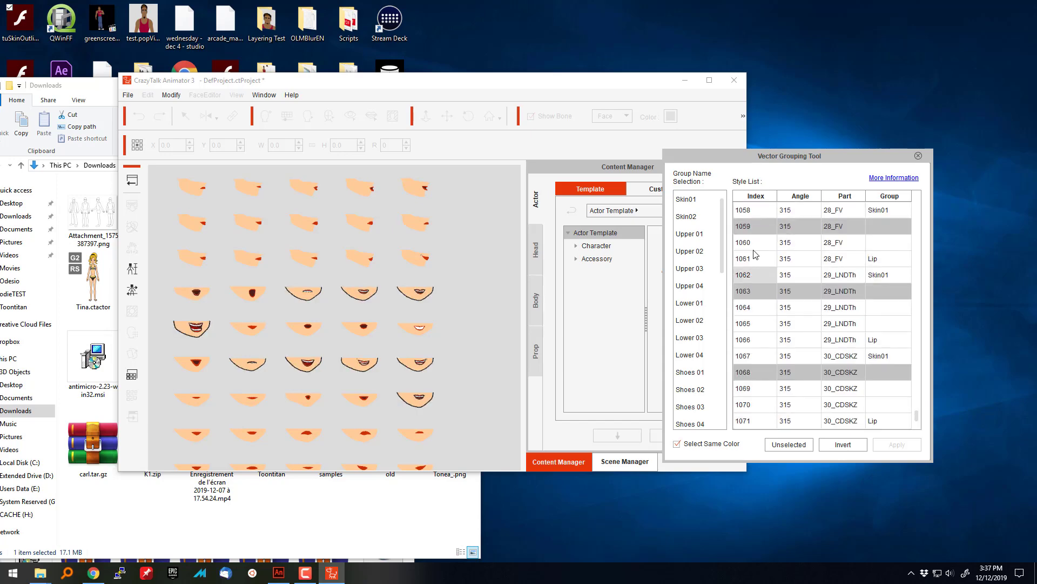
drag(723, 261, 732, 222)
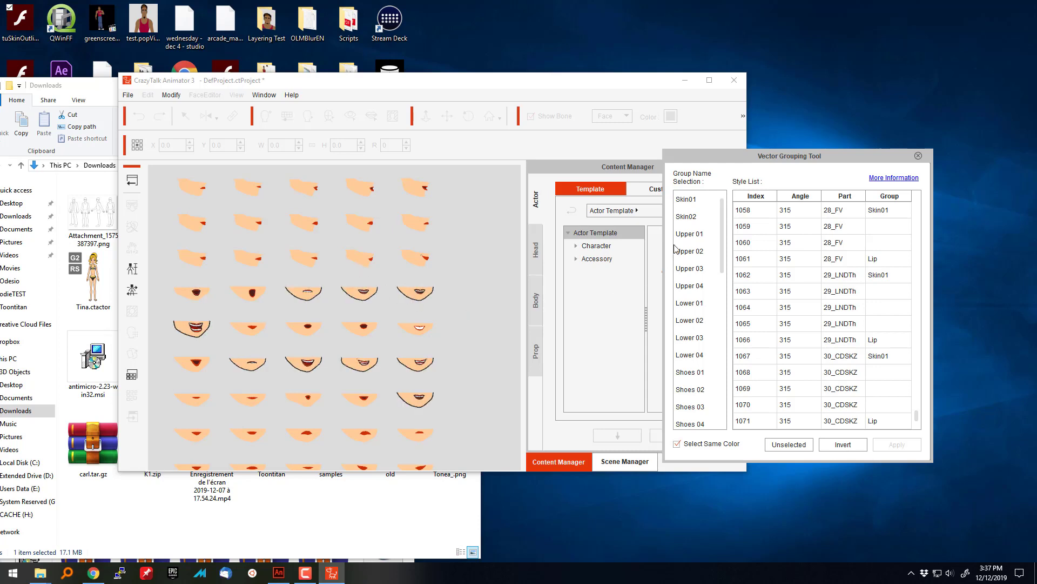
click(687, 203)
click(890, 443)
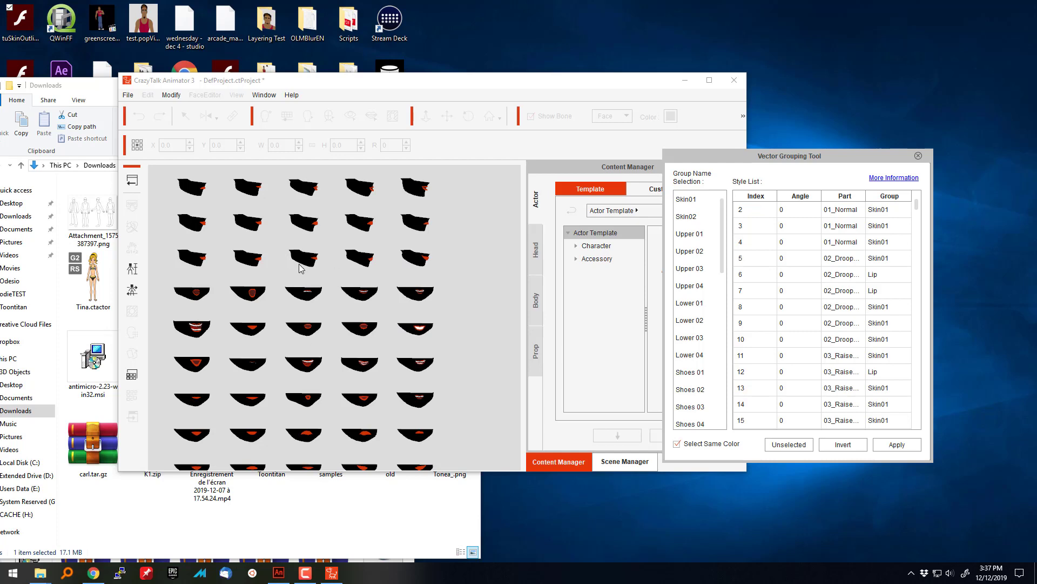
Step: Return to the maximized stage and copy the left Sofia's skin colouring onto the right Sofia's black face
click(134, 182)
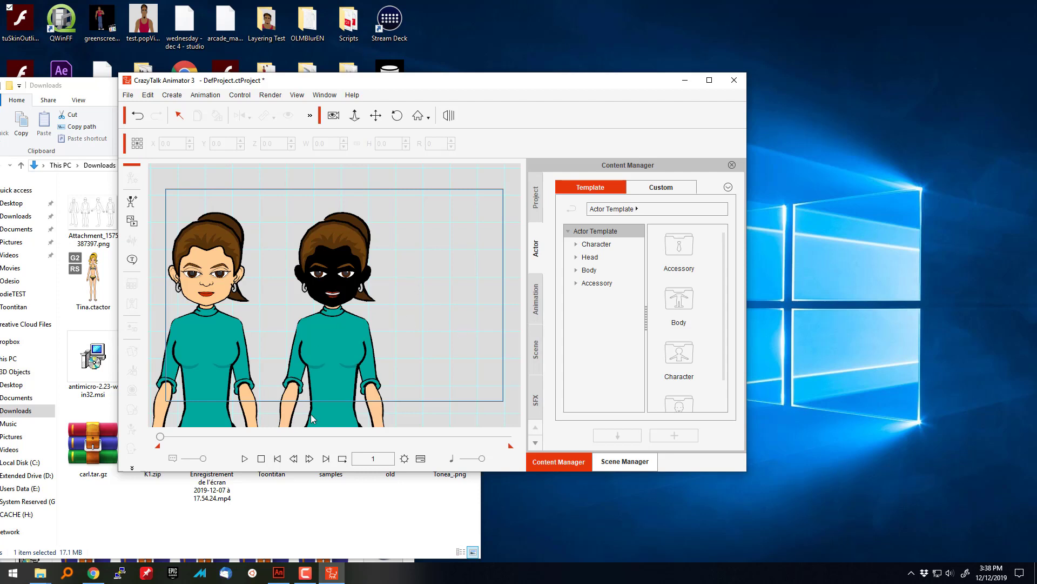
double_click(435, 87)
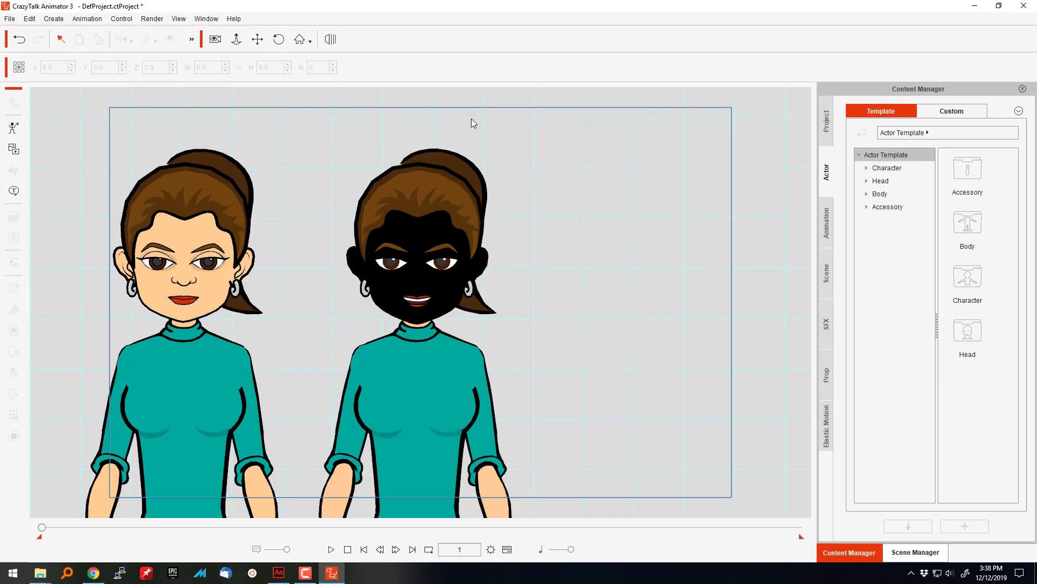
click(187, 236)
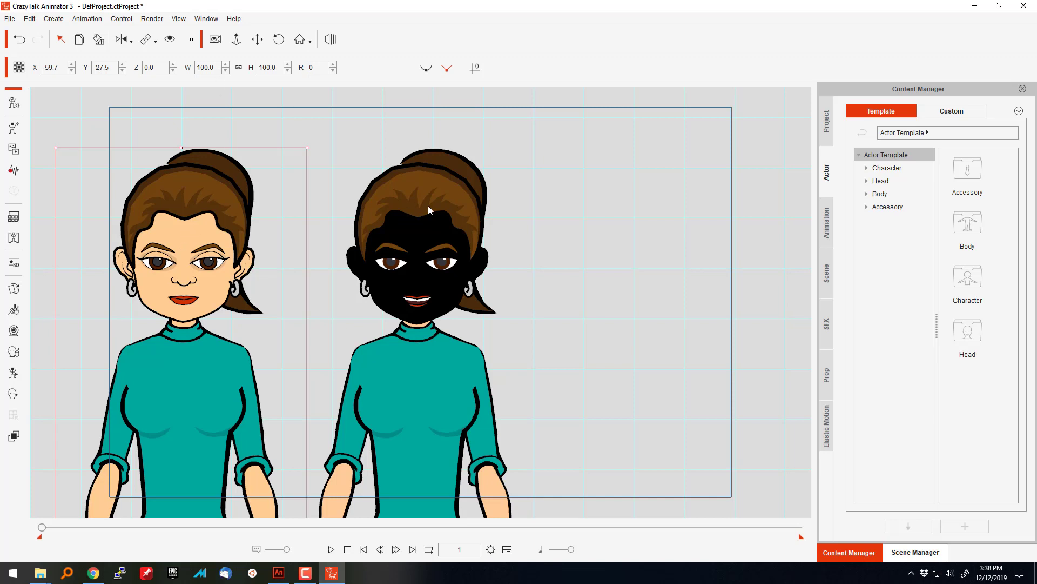
click(309, 143)
click(424, 233)
click(424, 234)
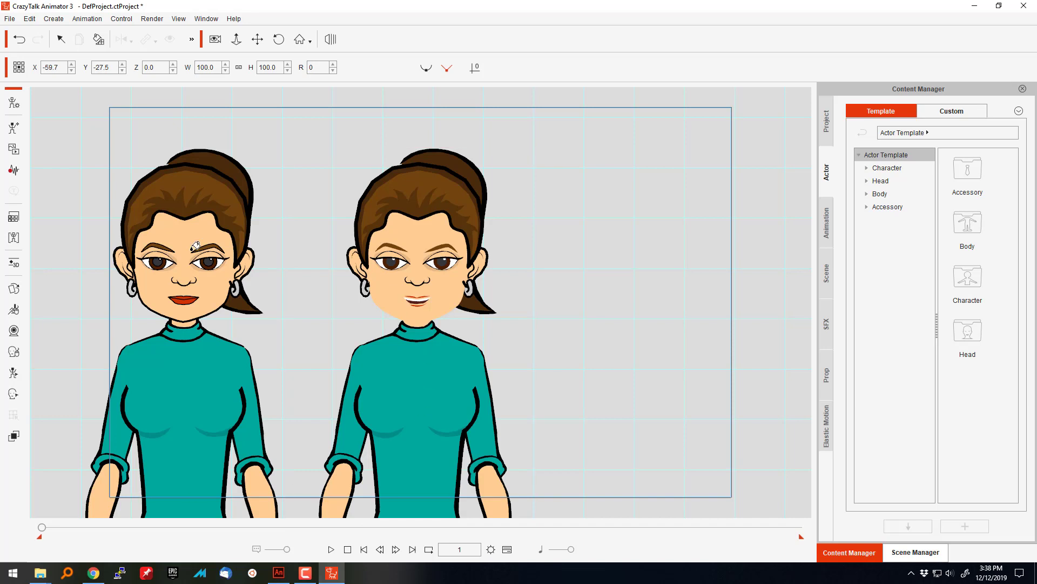
Step: Try the 29_LNDTh, 28_FV, 27_WOO, 26_U, 25_EE, 22_Normal and 23_Ah_I mouth sprites on the right Sofia
click(13, 289)
click(438, 298)
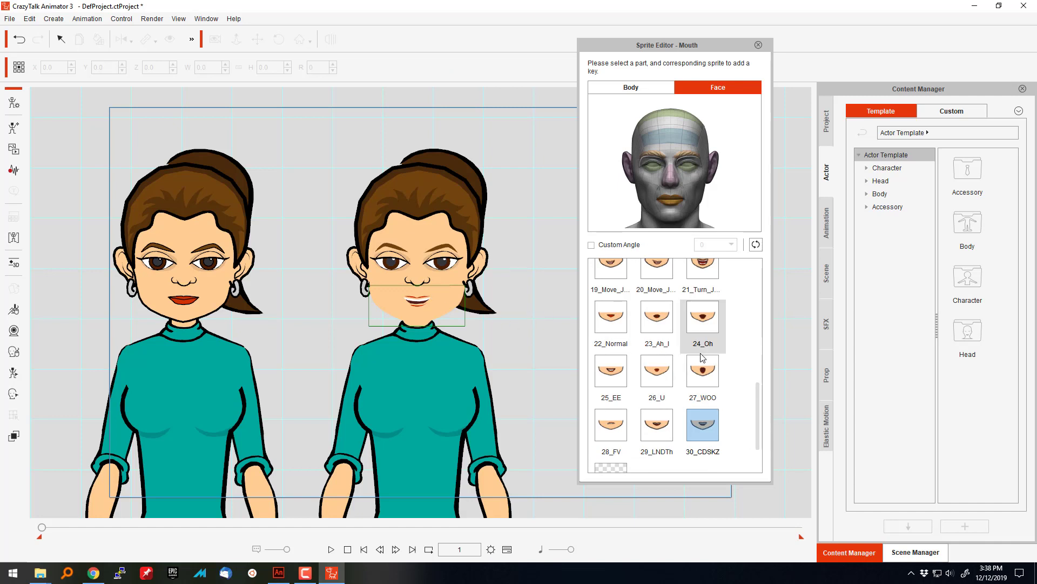
click(658, 427)
click(611, 425)
click(611, 371)
click(703, 372)
click(657, 372)
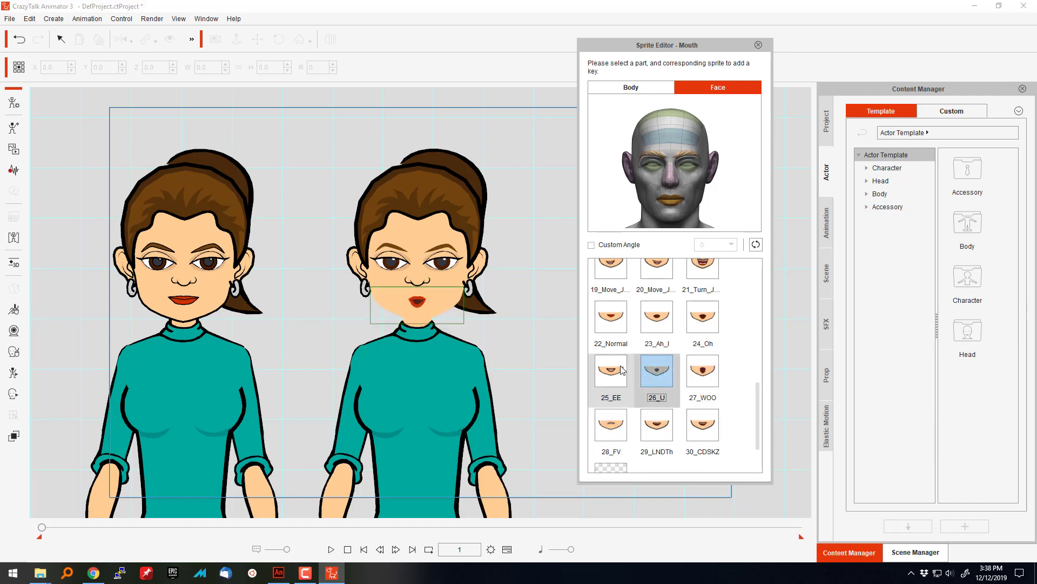
click(611, 372)
click(616, 320)
click(657, 318)
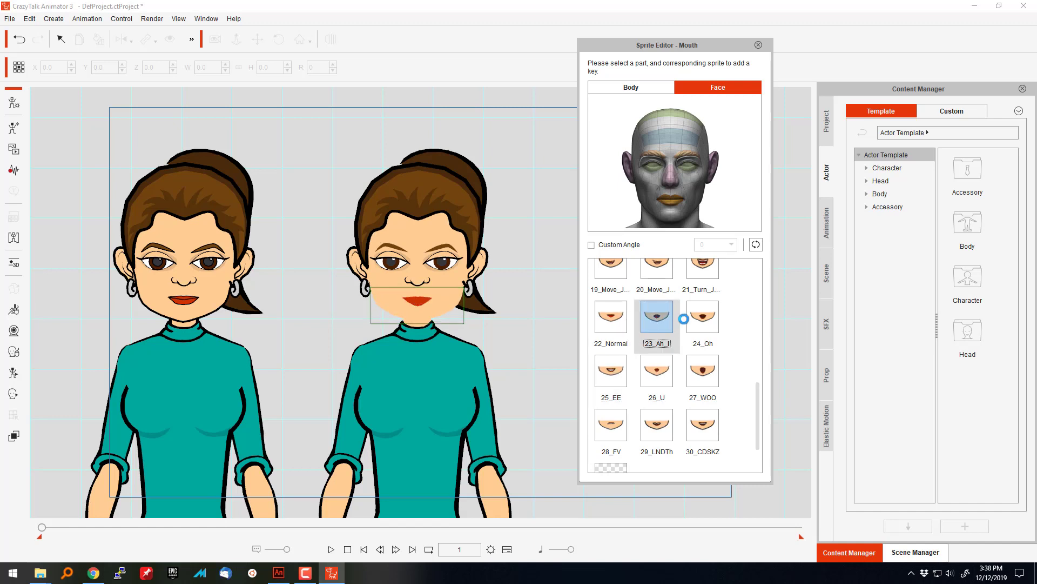
Step: Try the 24_Oh mouth sprite, sprites 21 down to 19, and sprite 16 on the right Sofia
click(702, 318)
click(703, 270)
click(657, 270)
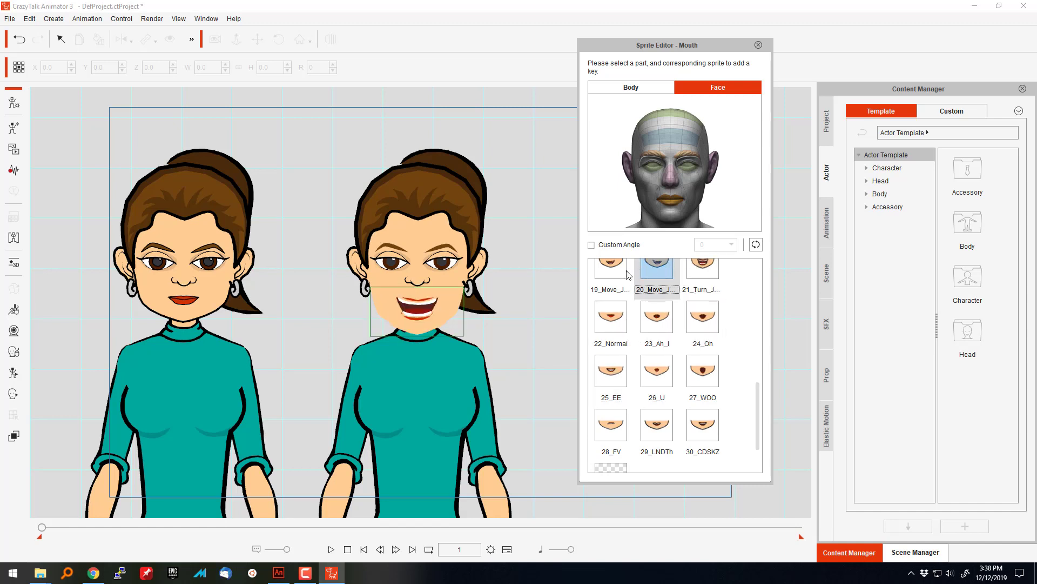
click(610, 270)
scroll(622, 292, up, 2)
click(621, 297)
scroll(662, 353, up, 3)
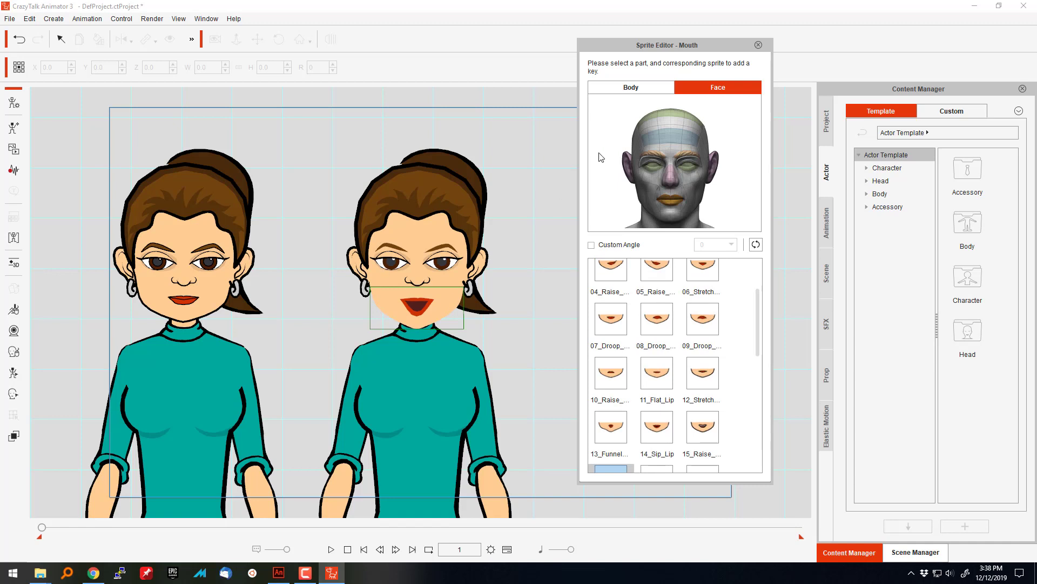
Step: Try mouth sprites 07 through 09 on the right Sofia and close the Sprite Editor
click(616, 315)
click(655, 320)
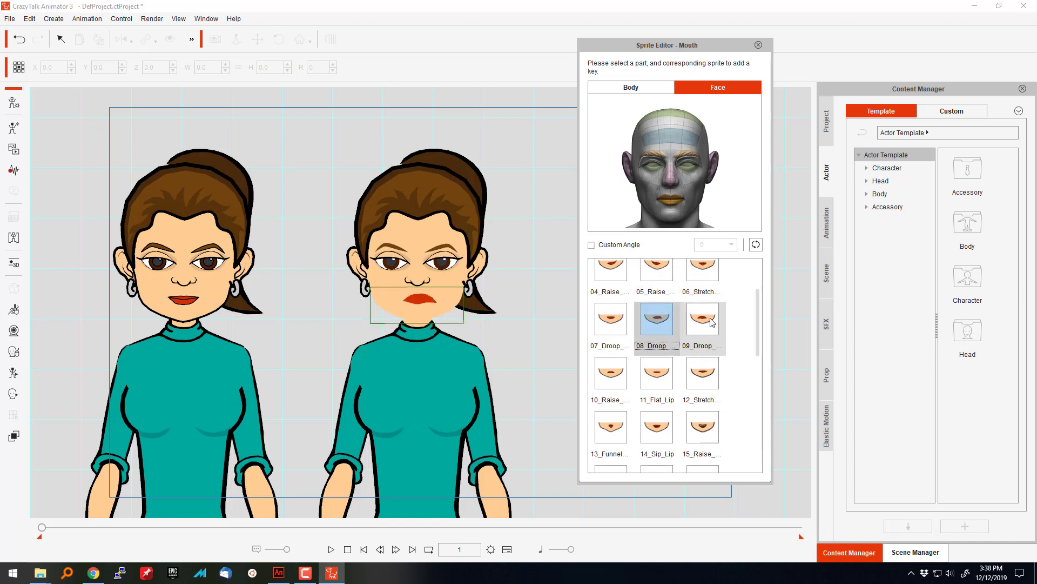
click(703, 318)
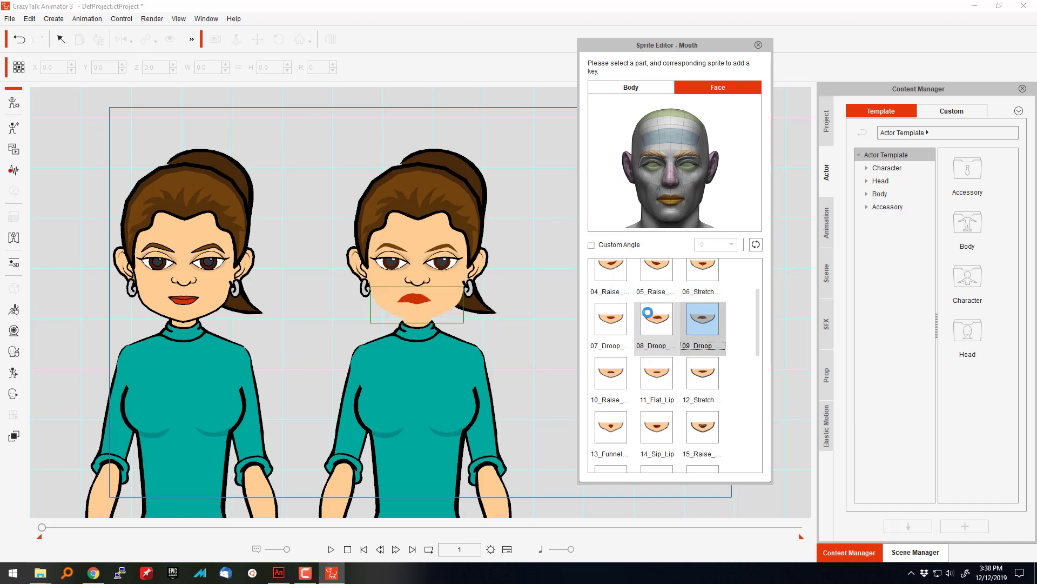
click(758, 45)
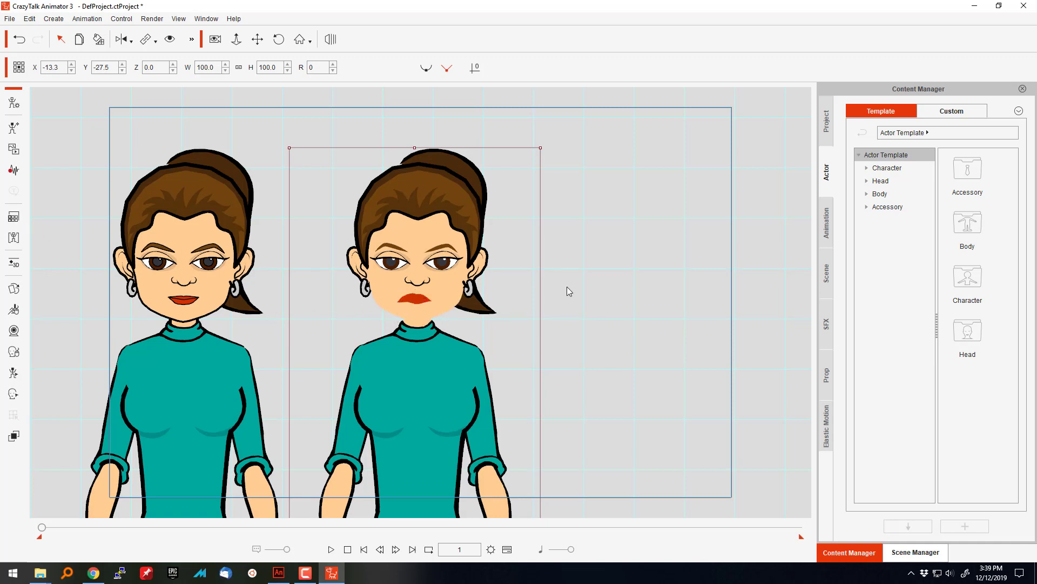
Step: Reopen the right Sofia's mouth sprites, try sprite 15, and switch the mouth to sprite 20
click(15, 289)
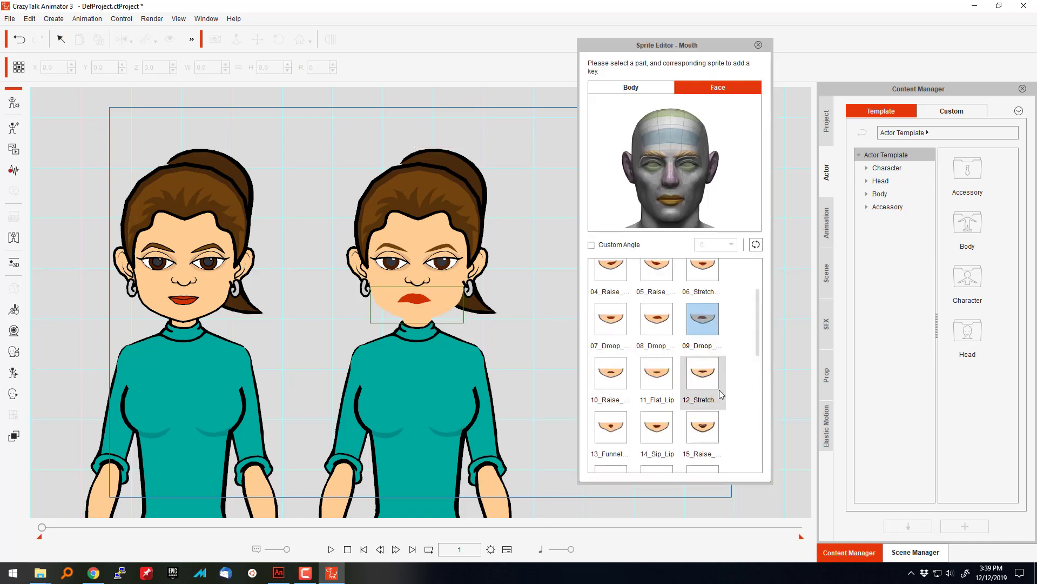
drag(757, 342, 763, 391)
click(709, 307)
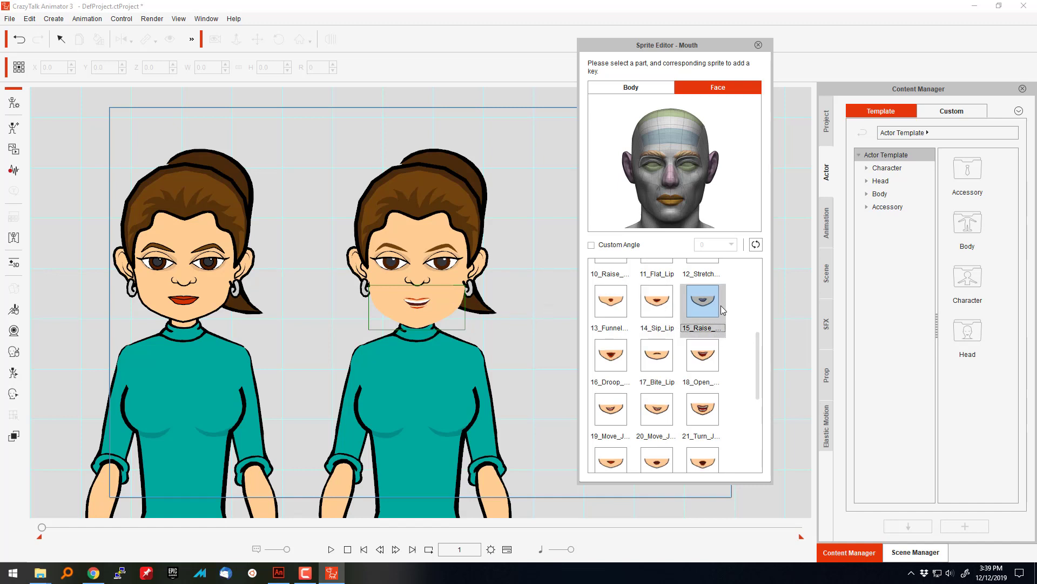
click(703, 300)
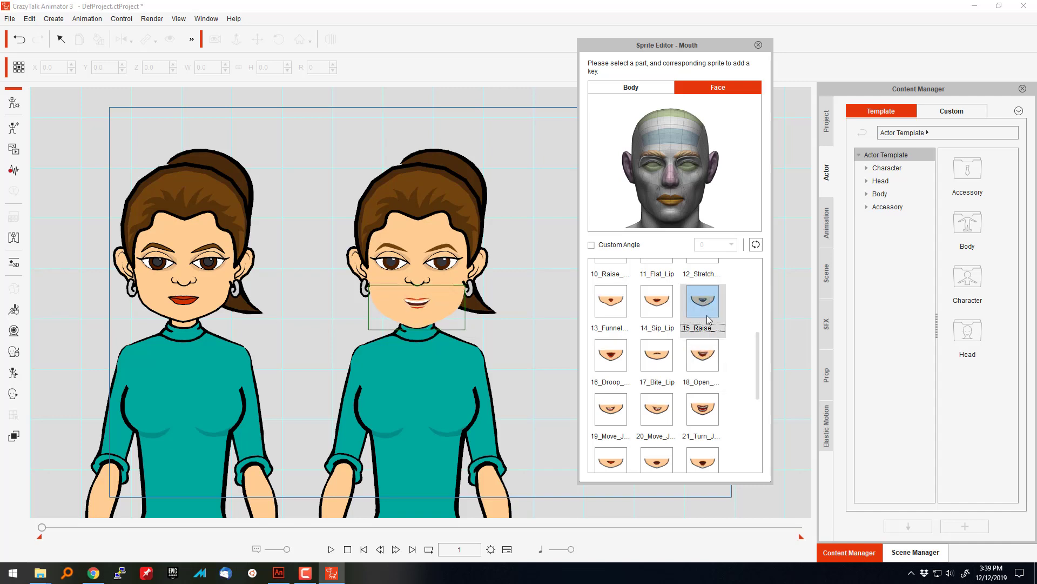
click(664, 411)
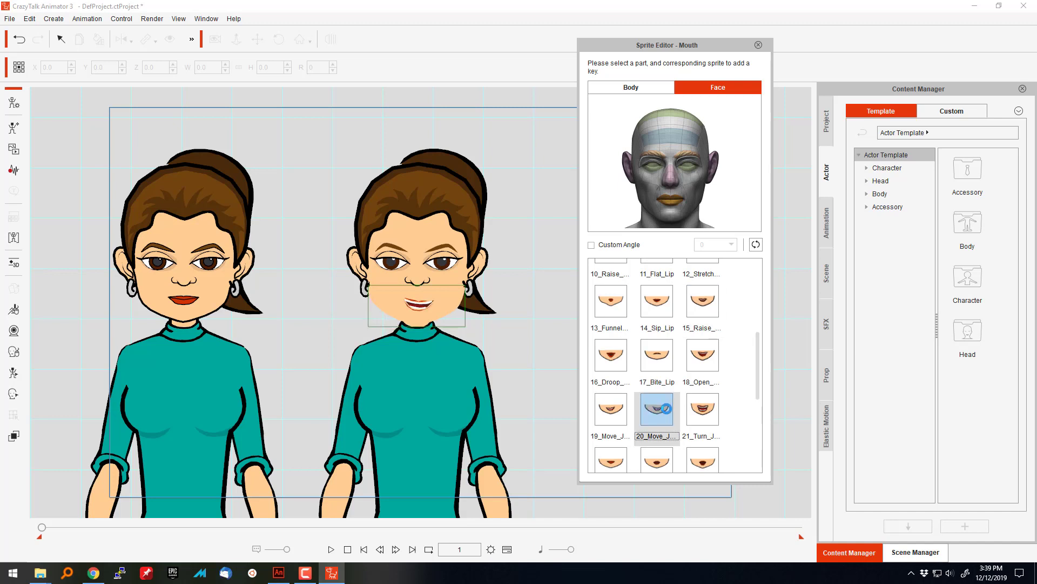
Step: Try mouth sprites 19, 16 and 15 on the right Sofia and close the Sprite Editor
click(616, 408)
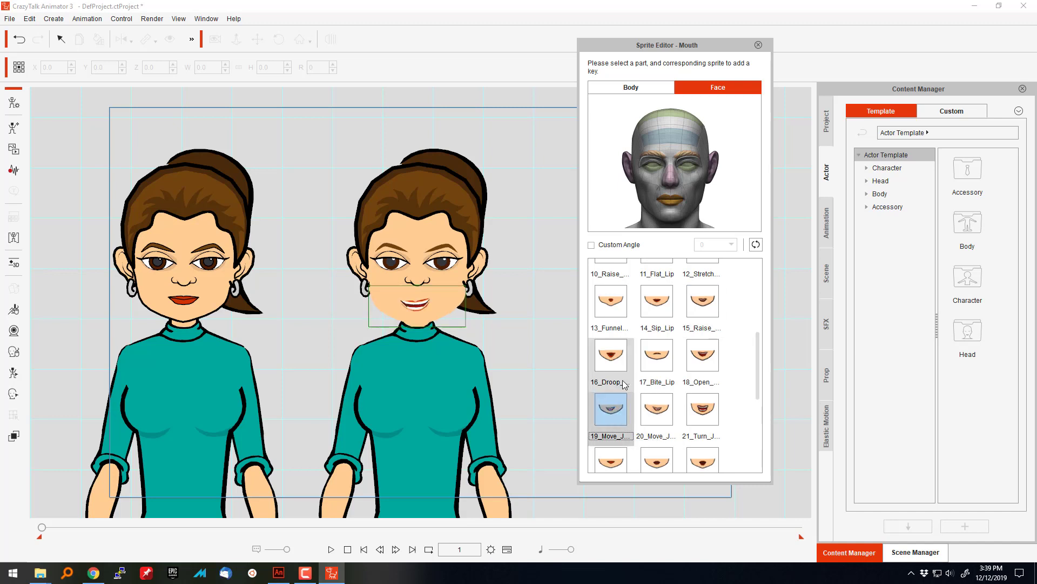
click(617, 351)
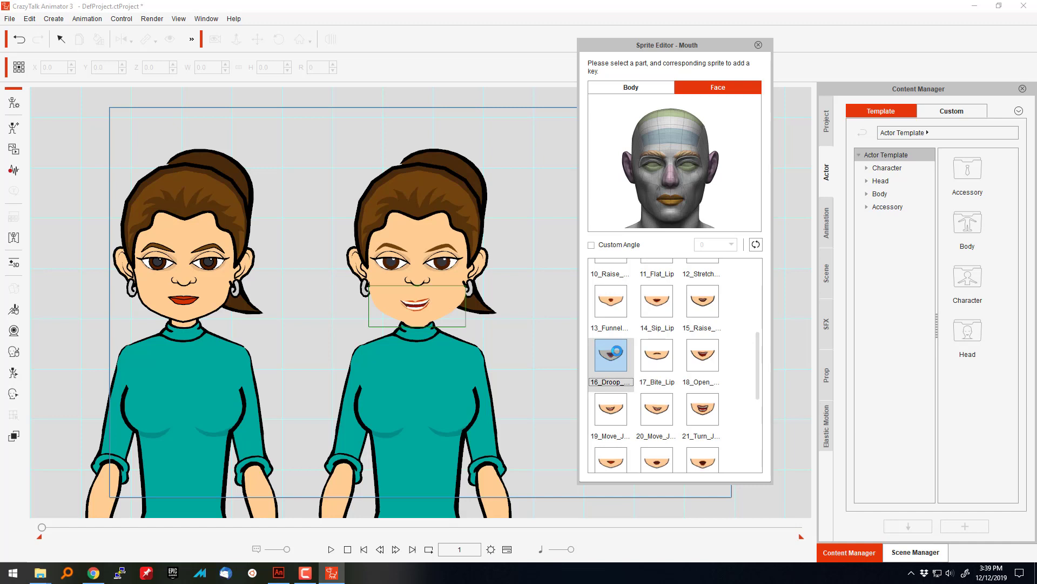
click(701, 309)
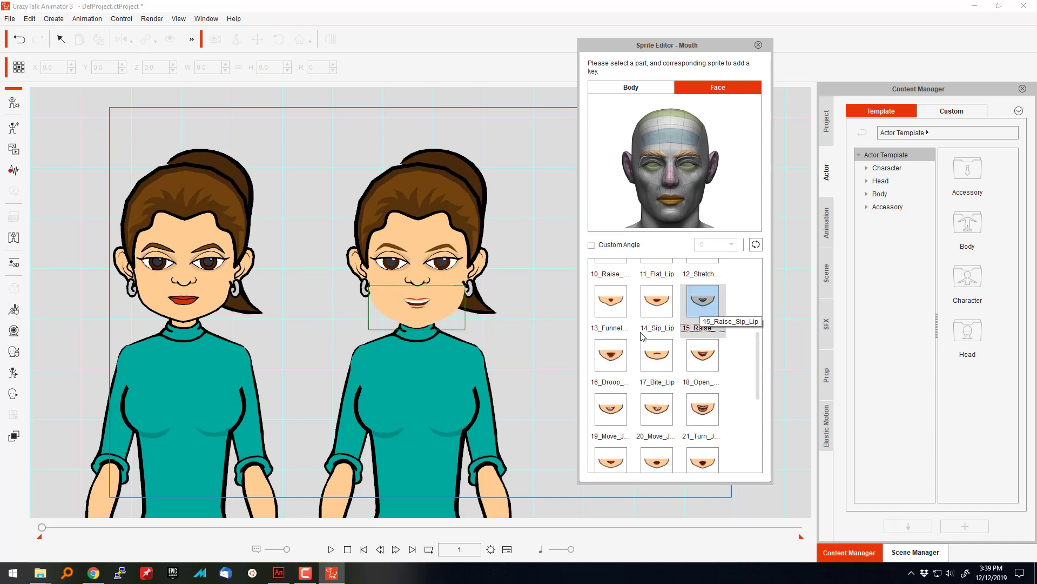
click(618, 354)
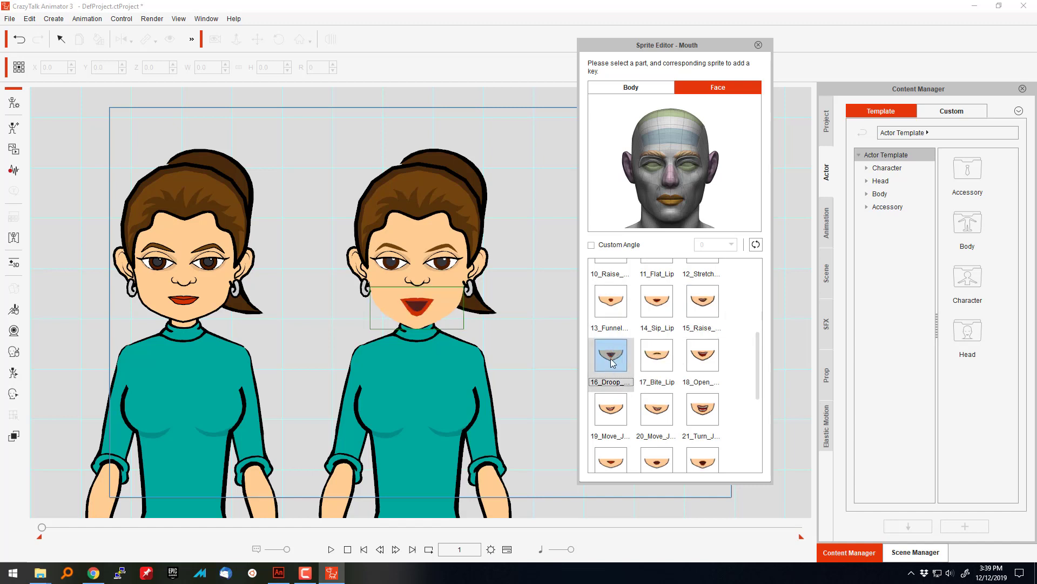
click(713, 300)
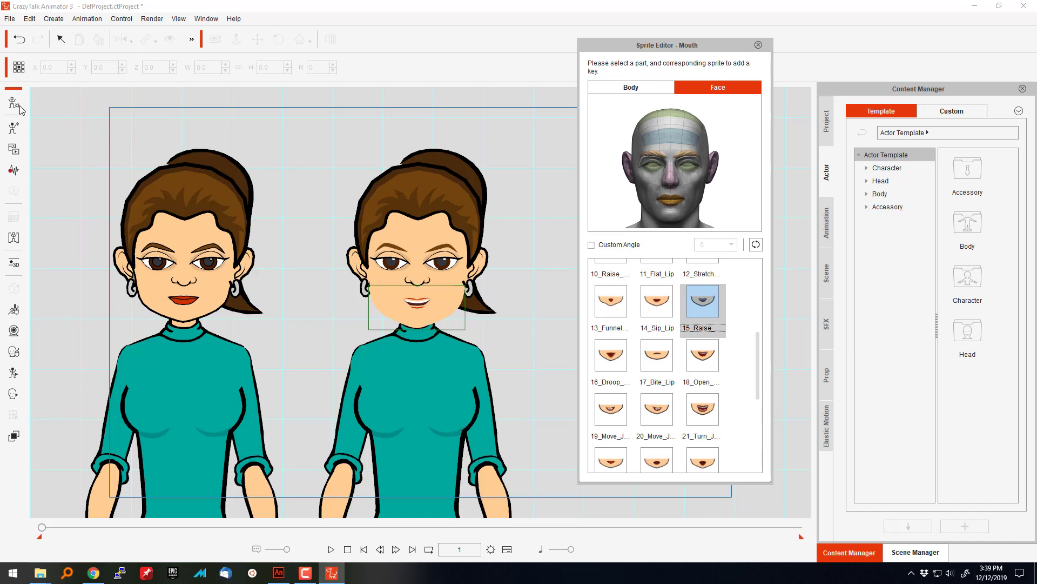
click(758, 45)
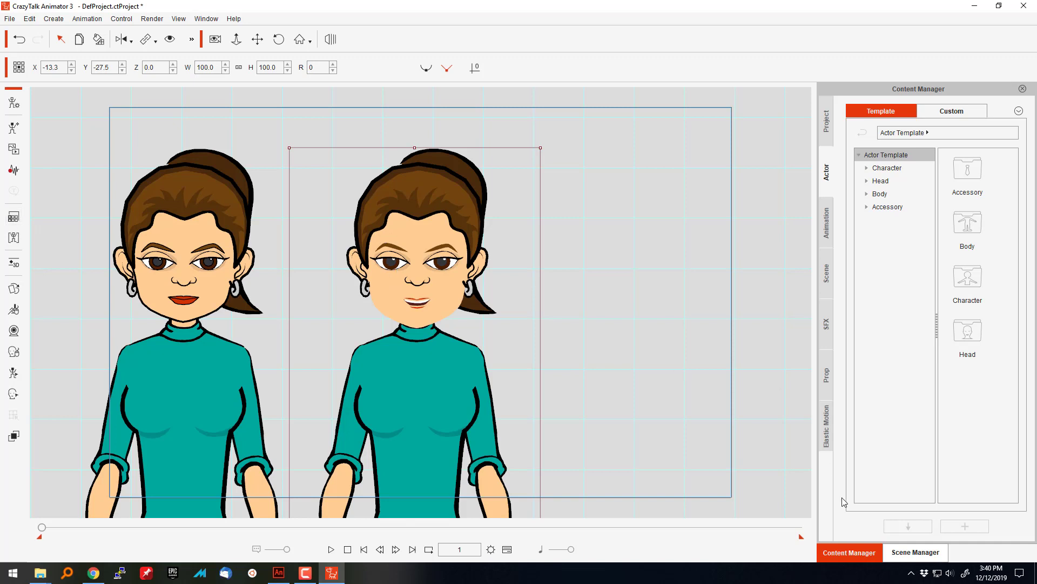
Step: Save the right Sofia to the custom Character library
click(940, 553)
click(871, 554)
click(946, 112)
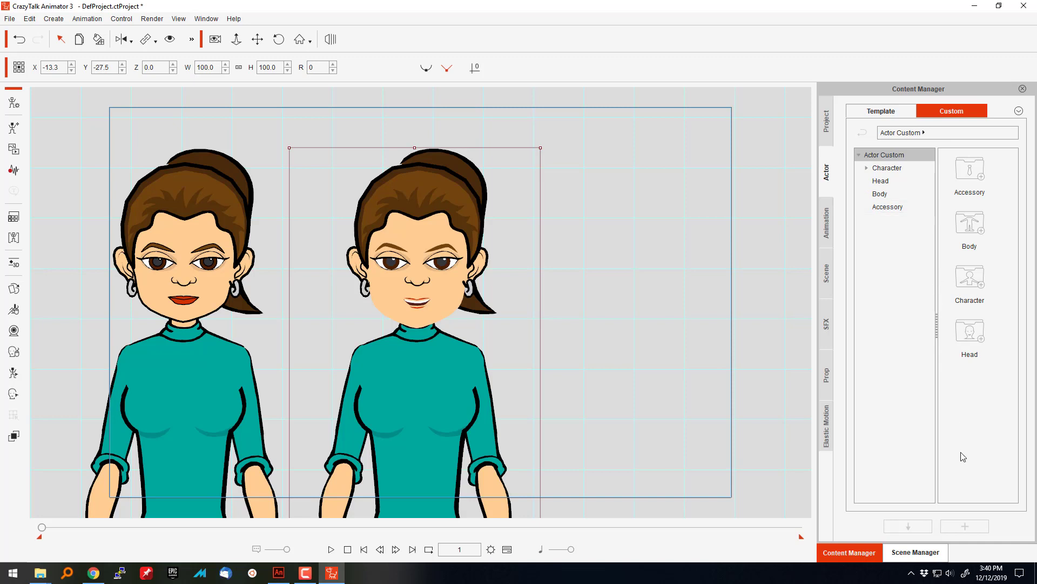
double_click(970, 277)
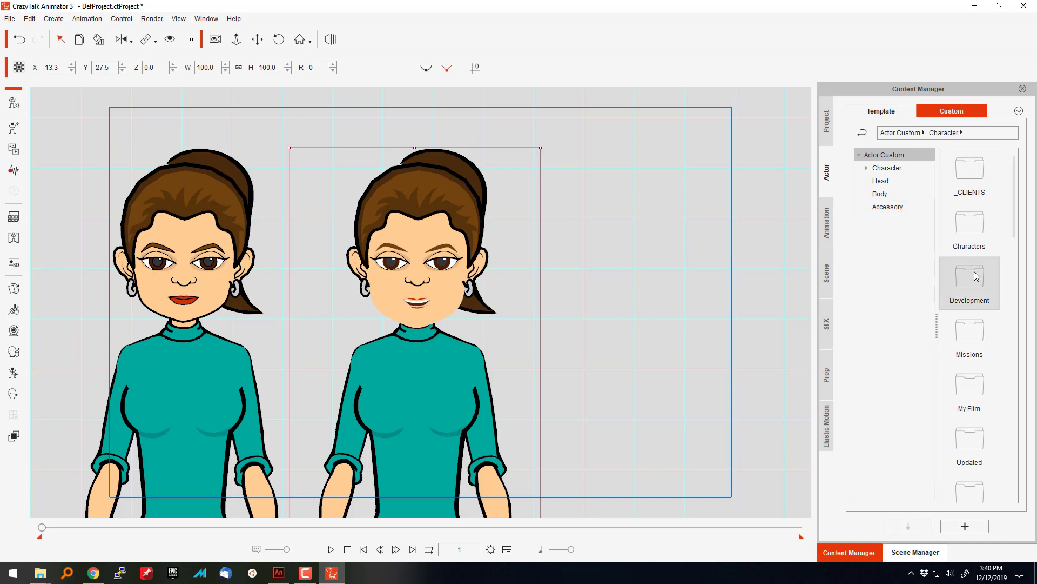
click(973, 526)
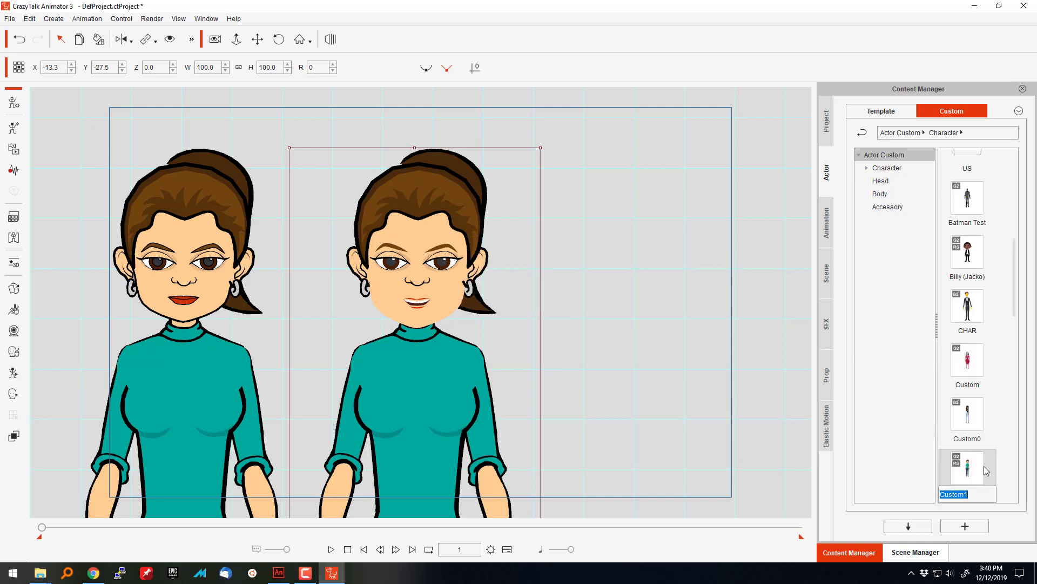
Step: Delete the newly saved Custom1 character from the custom library
click(980, 475)
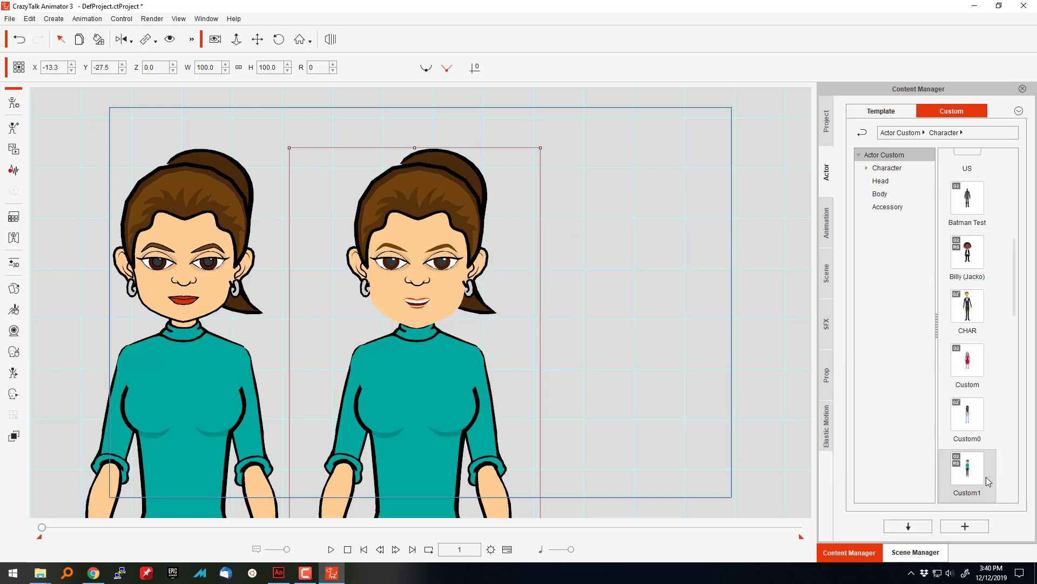
key(Delete)
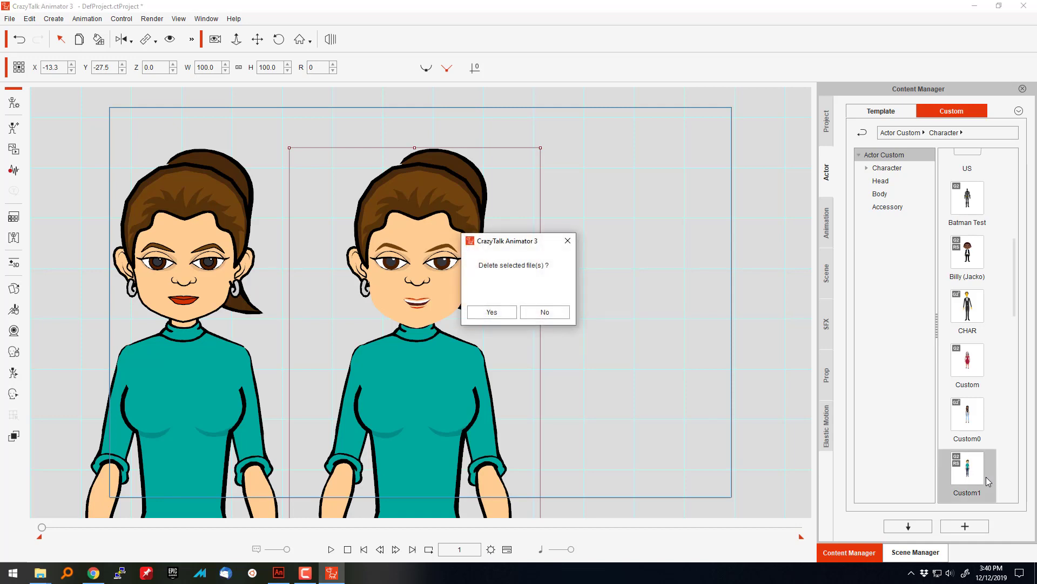
click(506, 312)
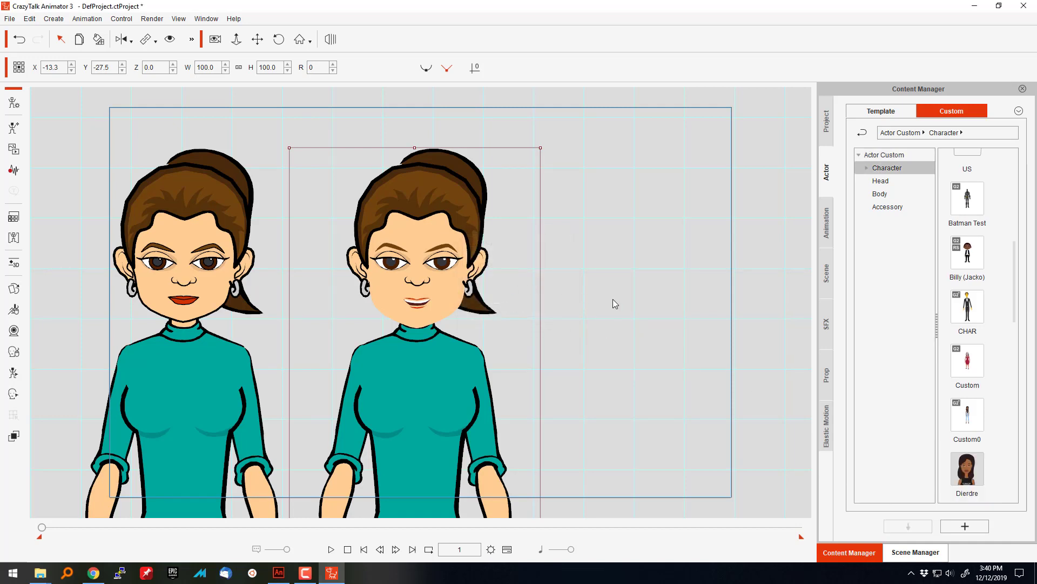
Step: Turn on the outline in the right Sofia's render style and close the Render Style settings
click(281, 267)
click(400, 307)
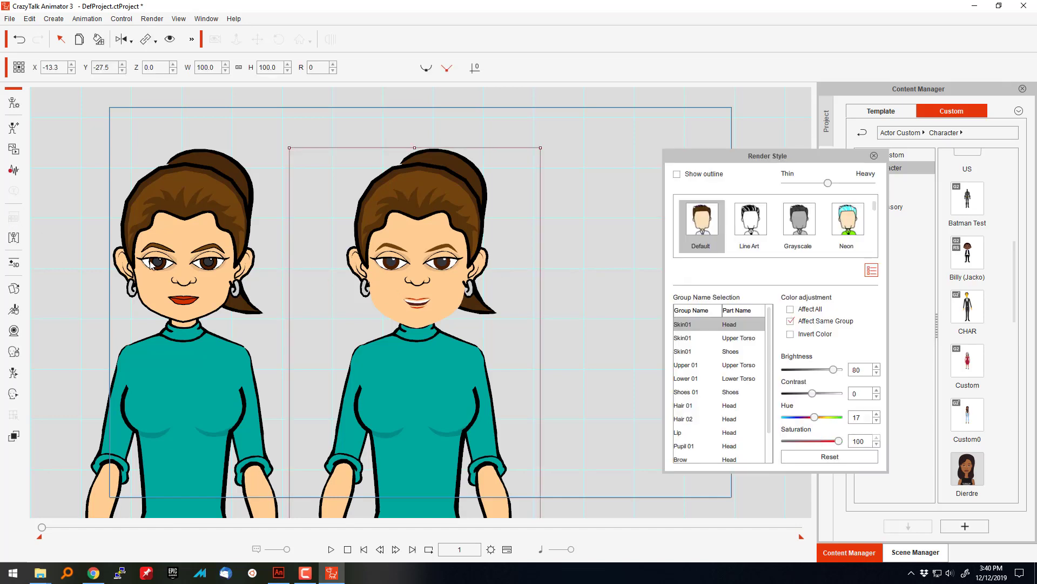
click(677, 174)
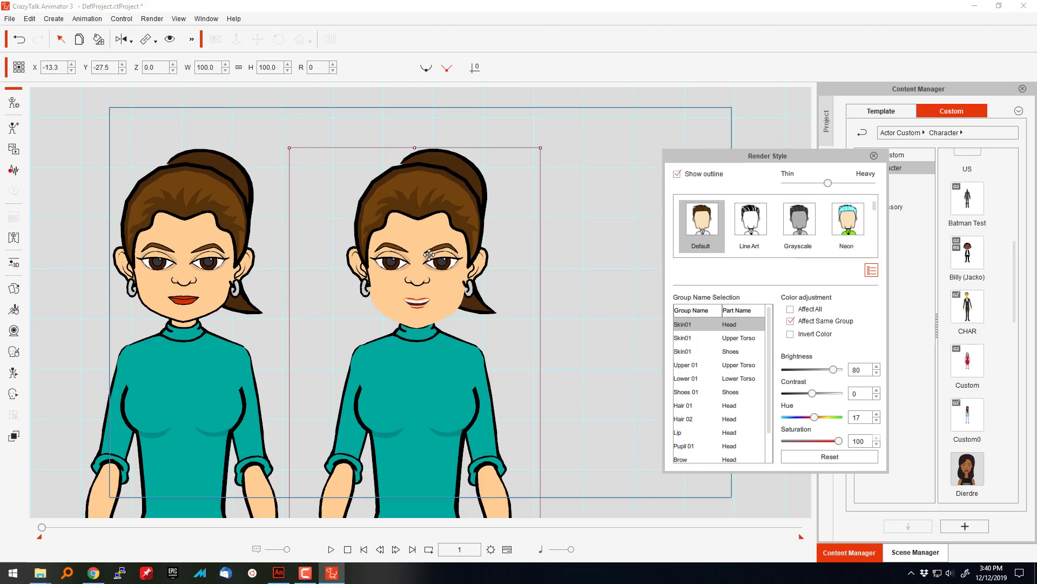
click(14, 286)
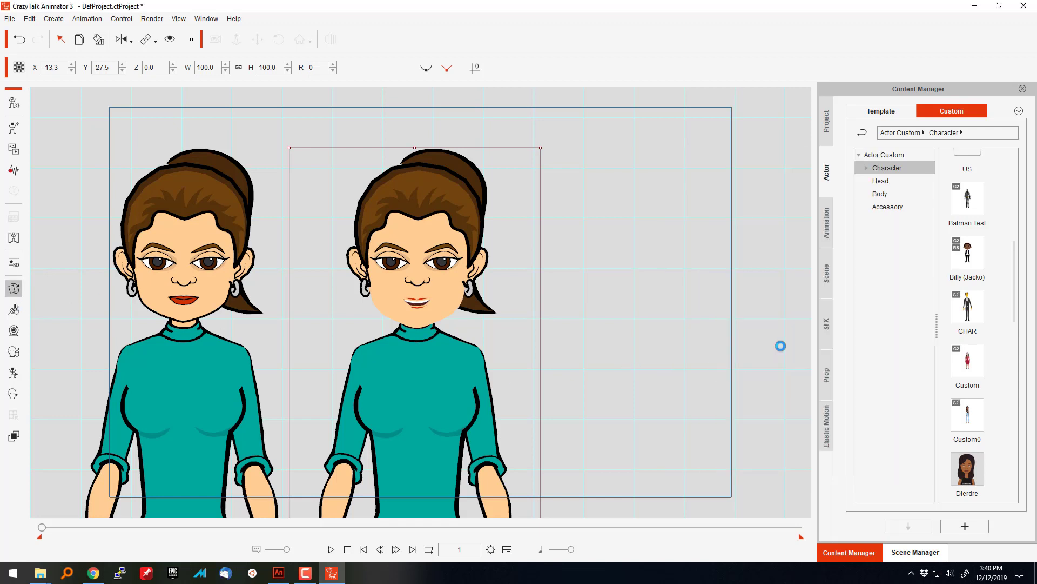
Step: Try mouth sprites 13 through 19 on the right Sofia with the outline shown
click(613, 308)
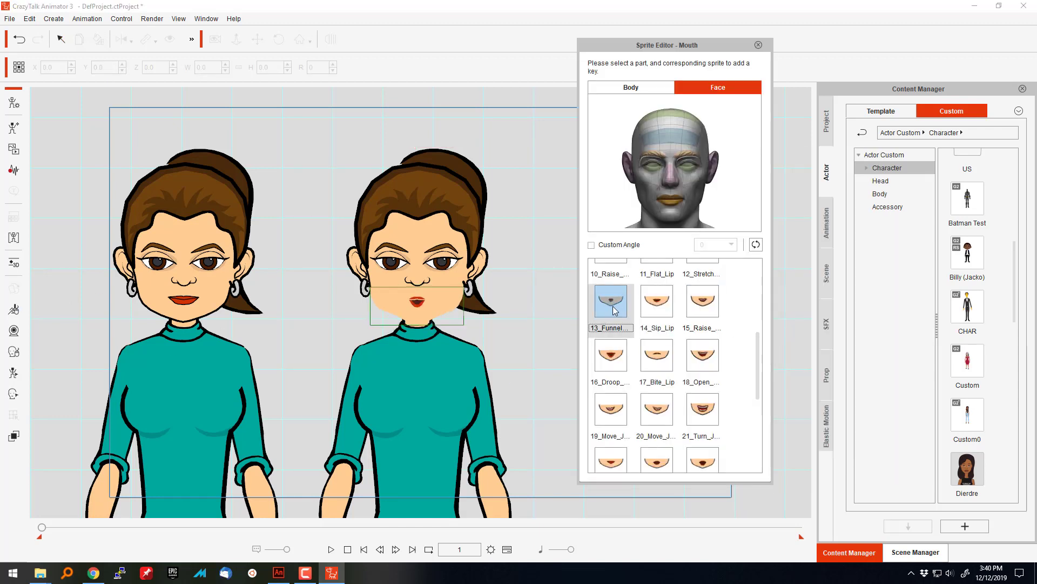
click(656, 306)
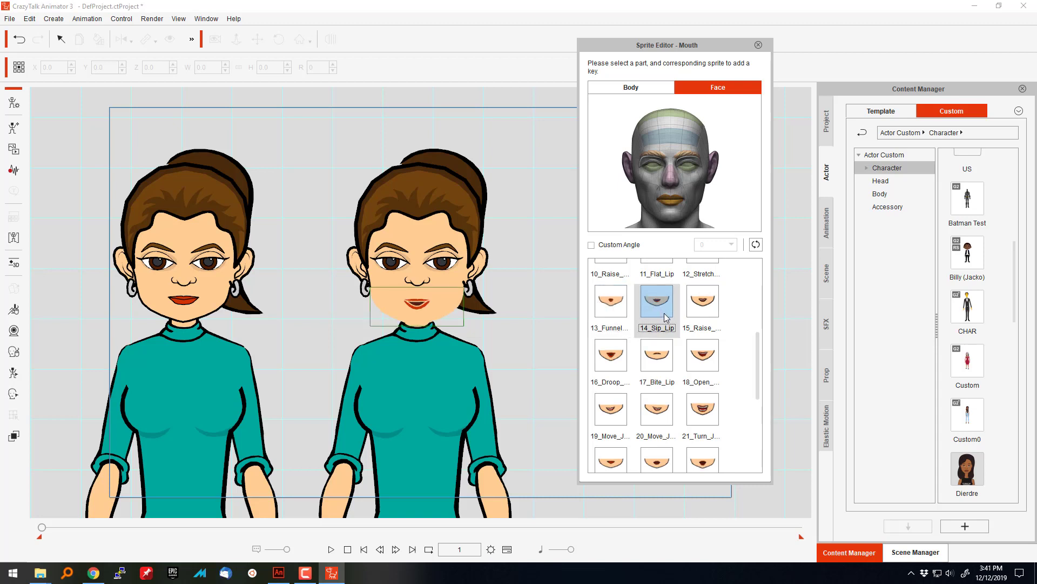
click(710, 308)
click(620, 351)
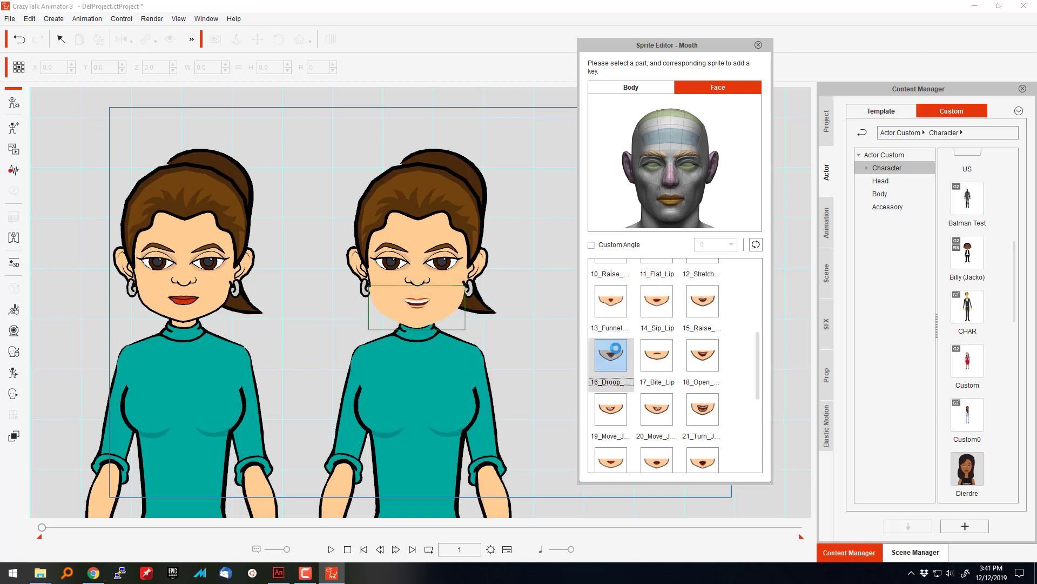
click(657, 354)
click(705, 352)
click(610, 411)
Step: Try mouth sprites 01 through 06 on the right Sofia, leave 06 applied, and close the Sprite Editor
drag(758, 348, 757, 291)
click(612, 304)
click(657, 301)
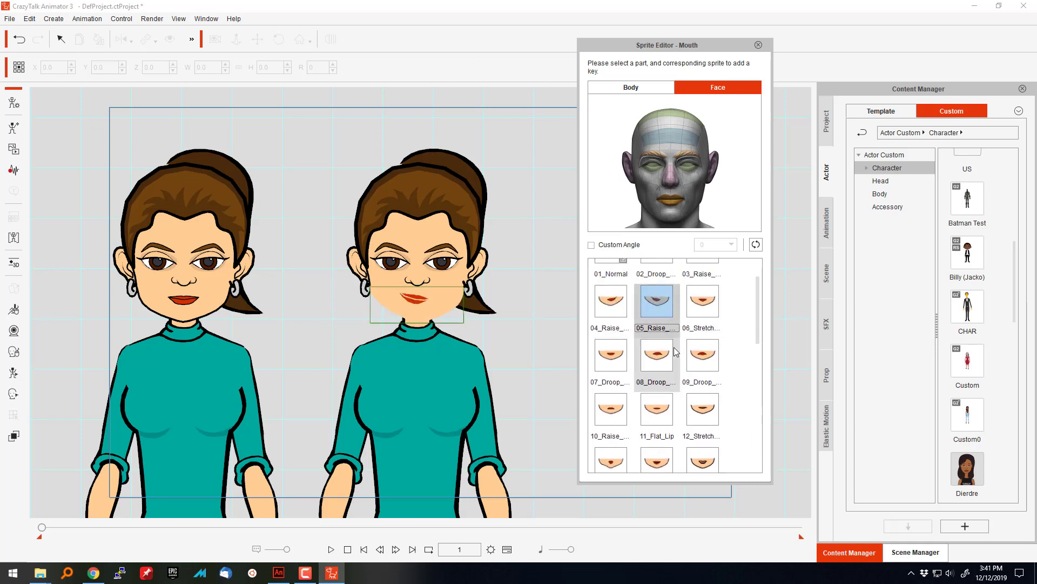
scroll(678, 340, up, 1)
click(611, 276)
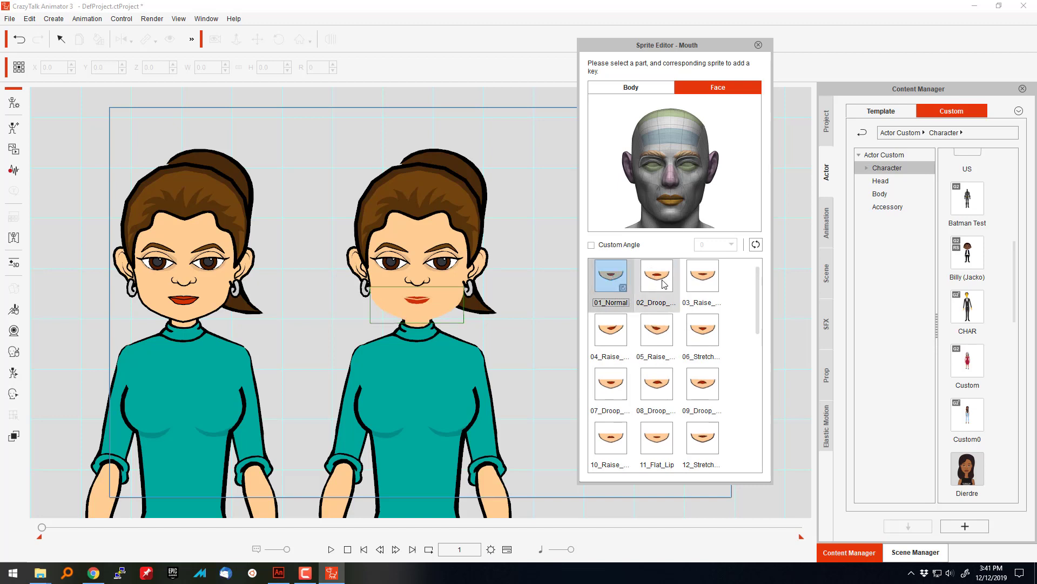
click(657, 275)
click(704, 281)
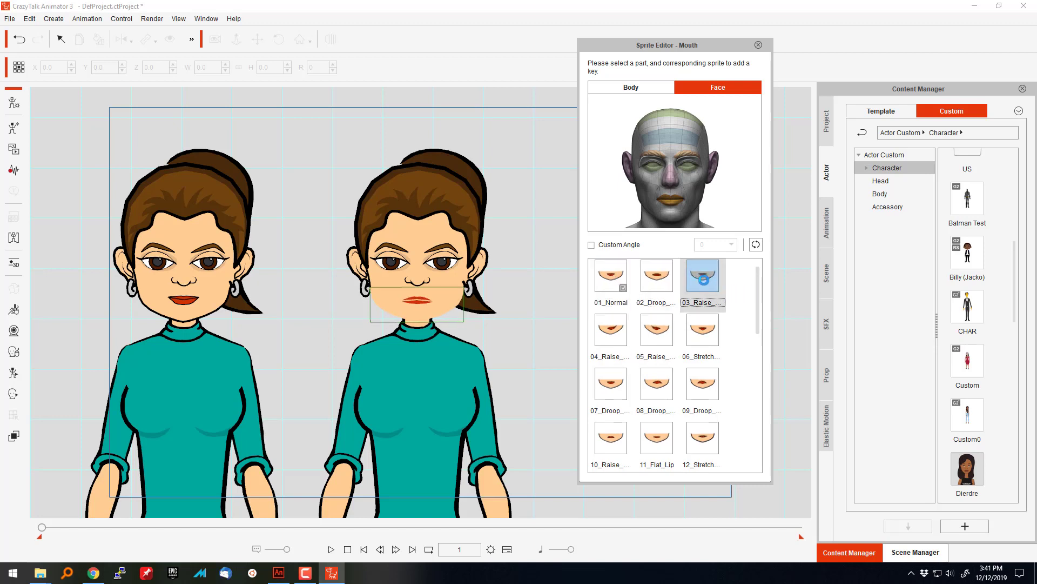
click(614, 332)
click(667, 333)
click(707, 326)
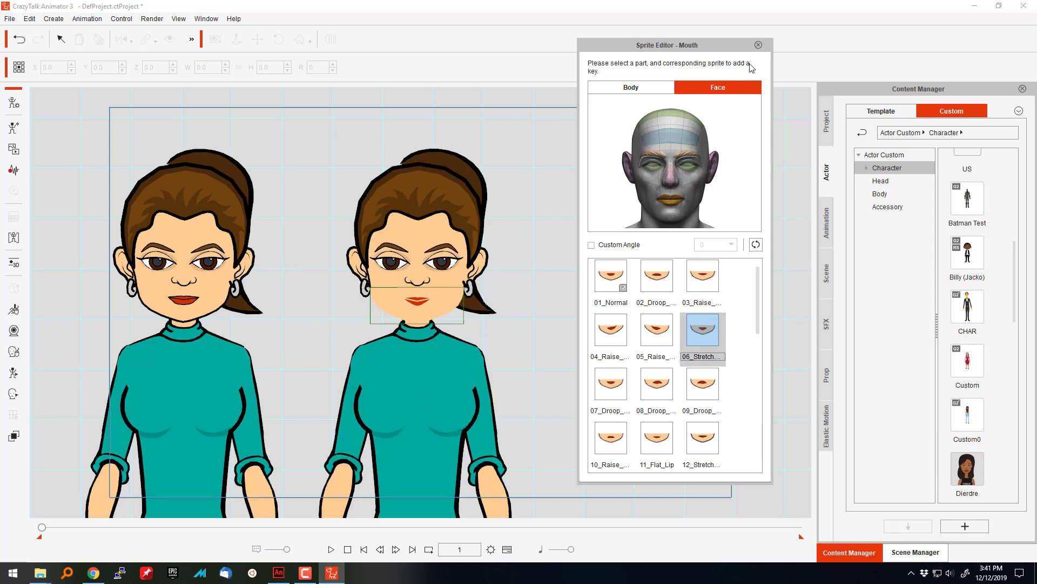
drag(757, 282, 759, 414)
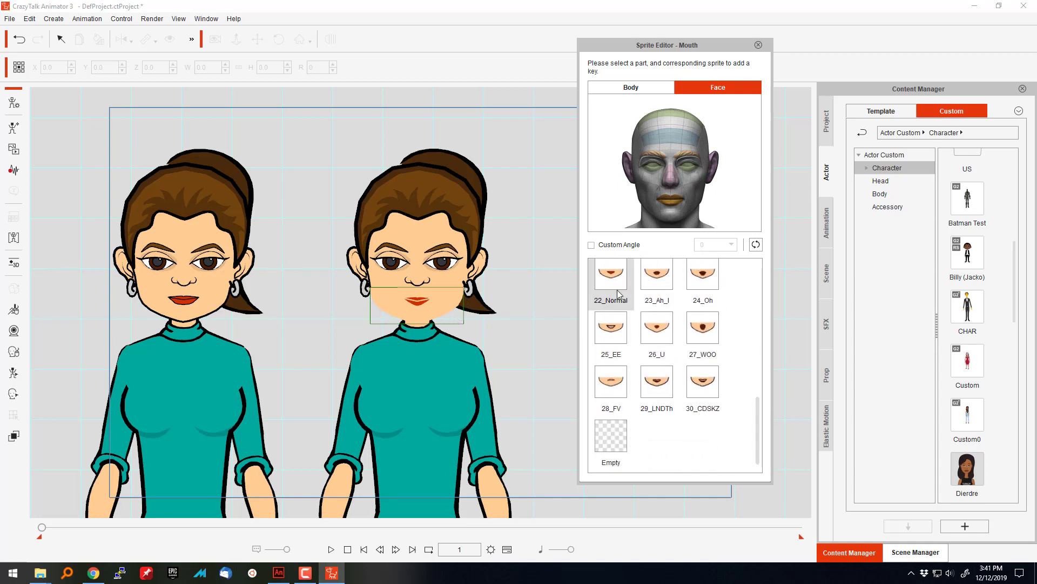
click(759, 44)
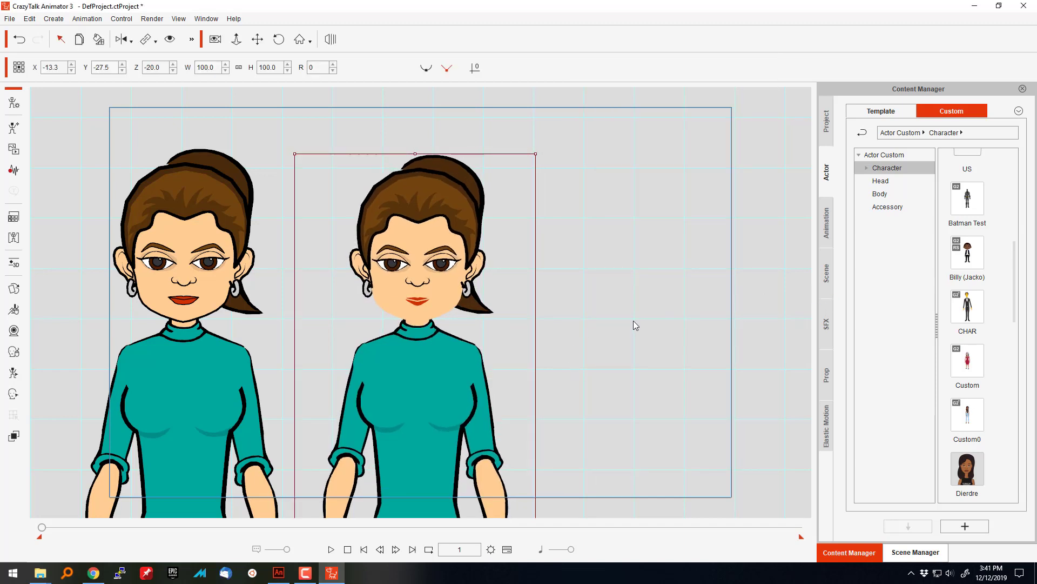
Step: Open the right Sofia for character editing, select her left forearm, and bring up its vector grouping
click(256, 40)
drag(536, 357, 542, 182)
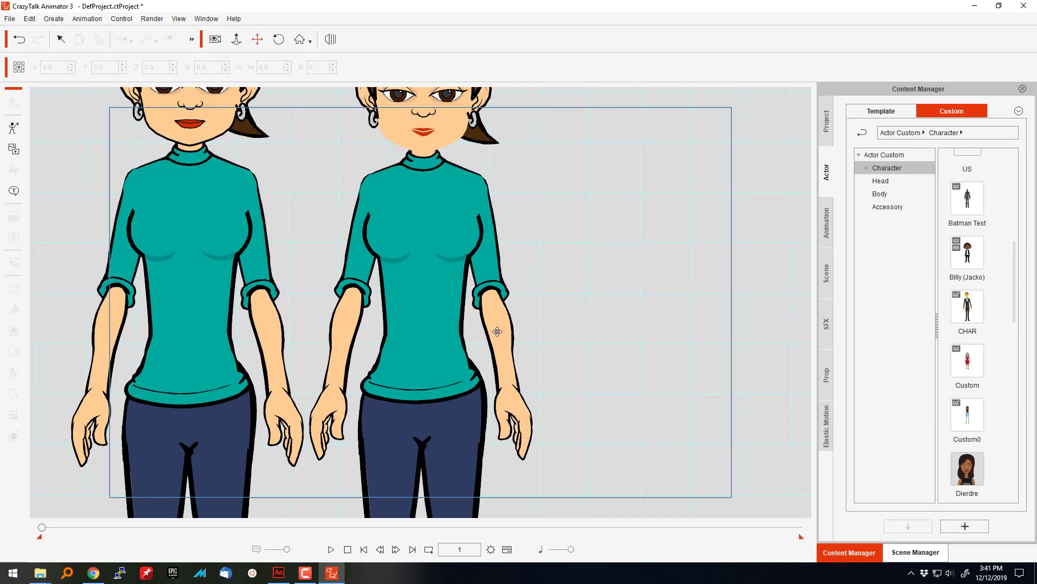
click(442, 257)
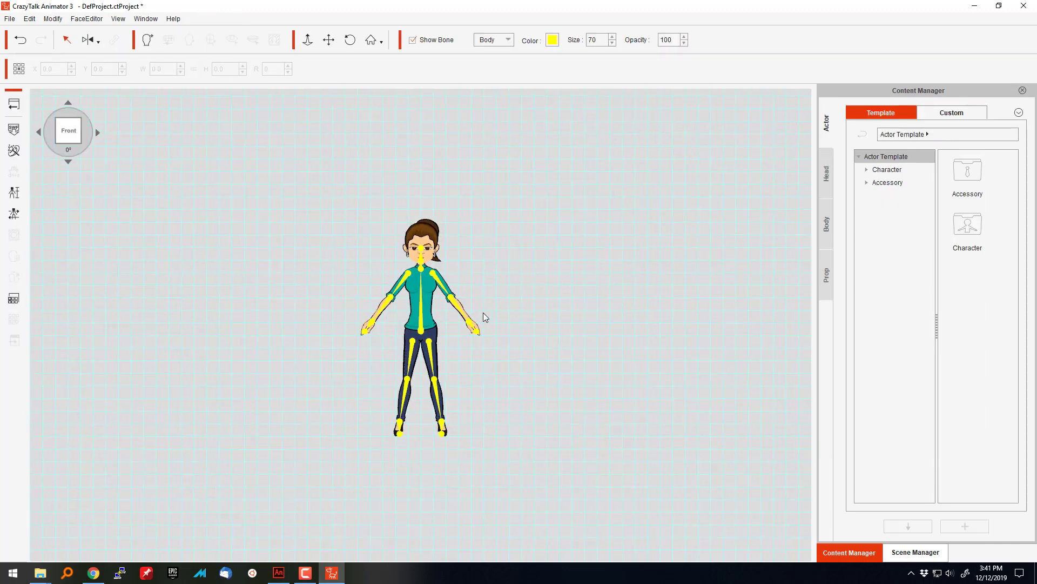
click(457, 309)
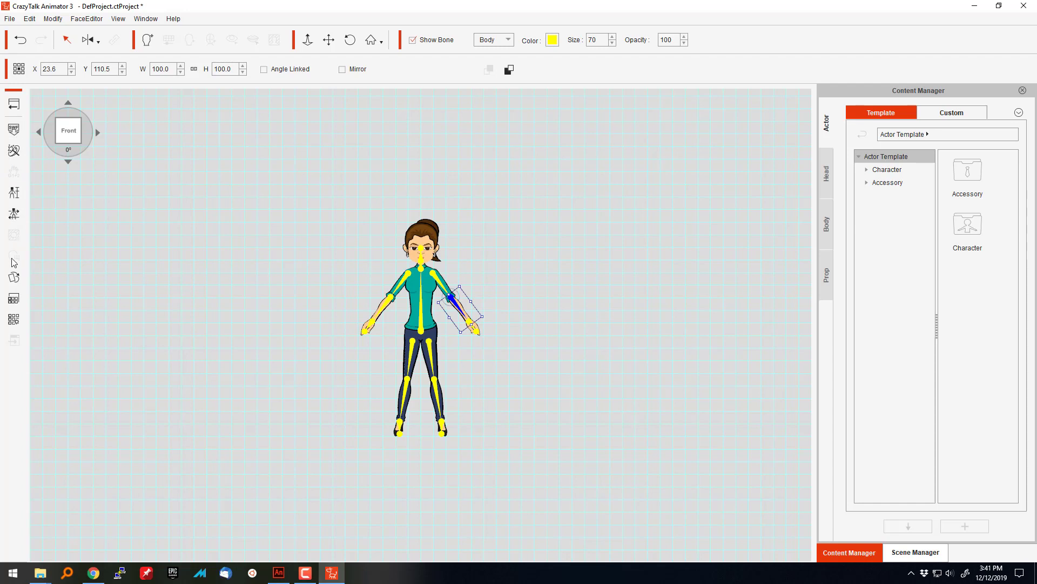
click(14, 320)
click(452, 303)
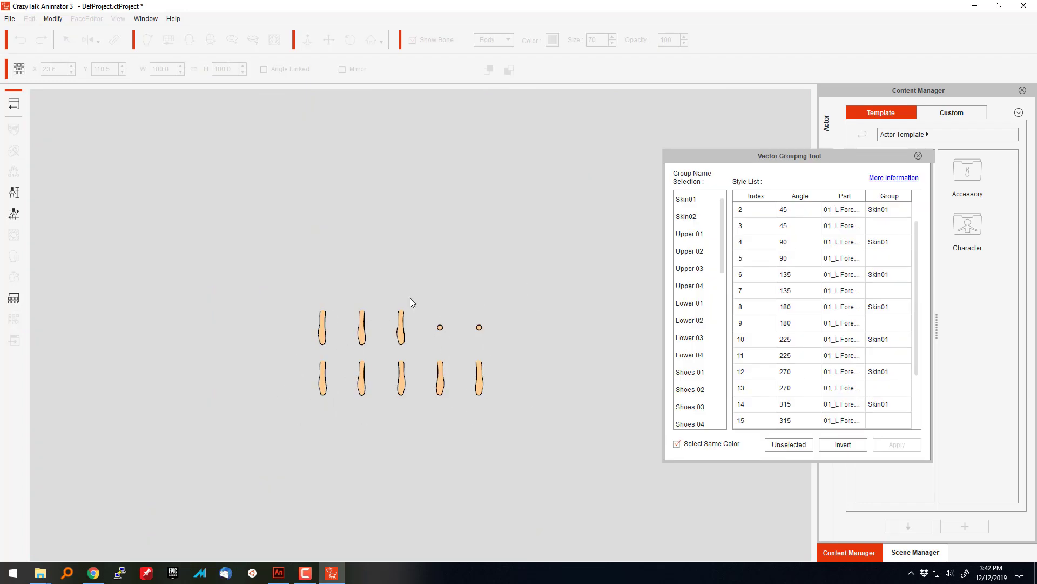
Step: Assign all the left forearm's vector styles, including the ungrouped ones, to the Skin01 group and close the Vector Grouping Tool
click(891, 226)
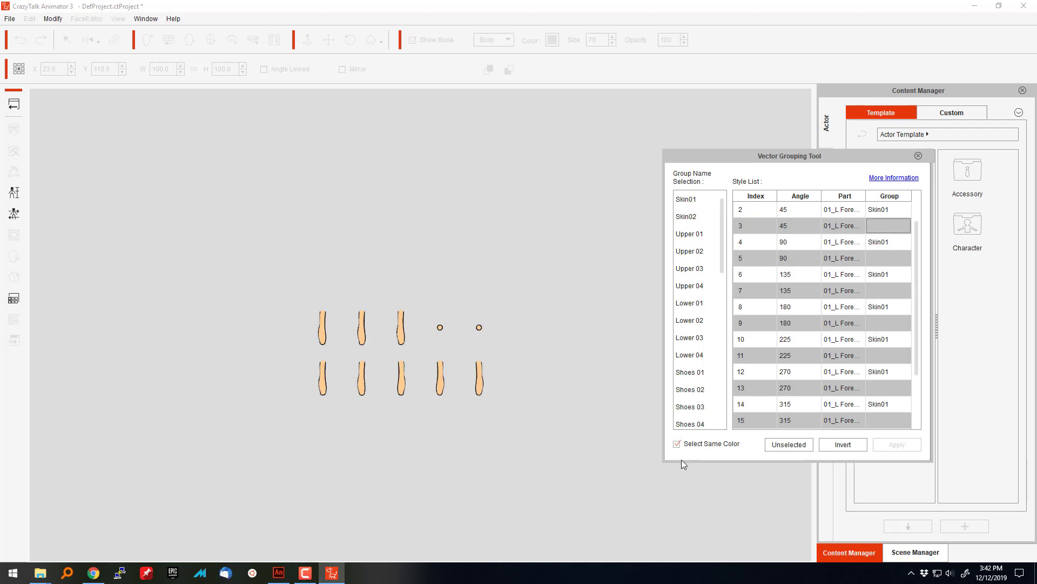
drag(913, 316, 916, 400)
click(886, 394)
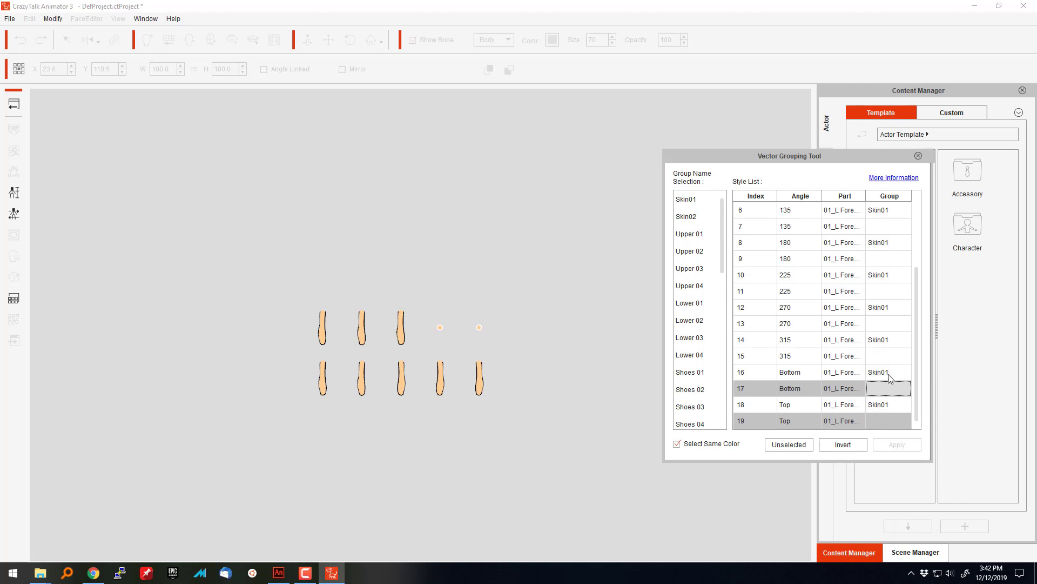
shift+click(890, 358)
click(892, 420)
shift+click(893, 357)
click(885, 390)
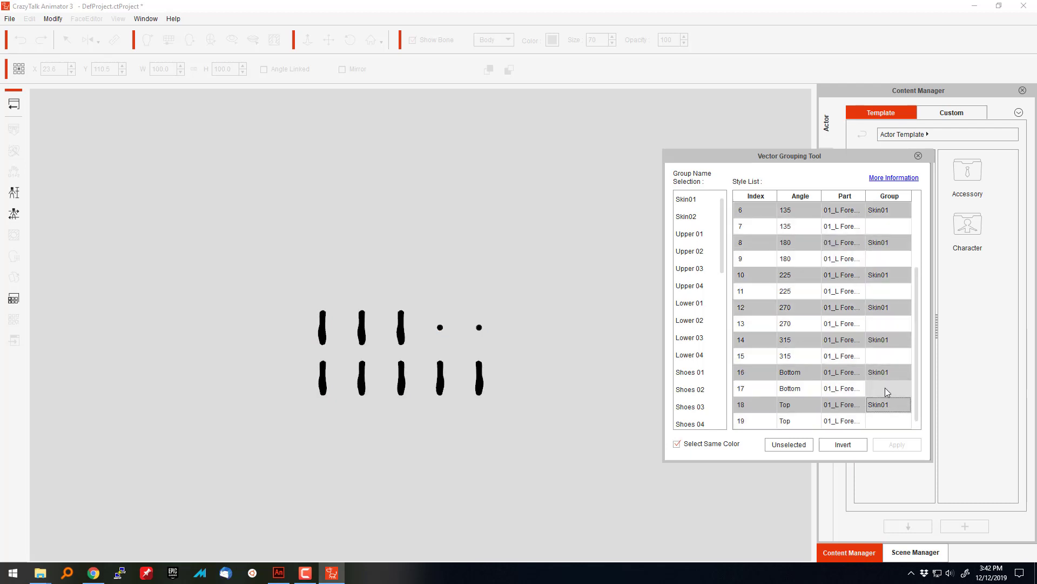
shift+click(894, 357)
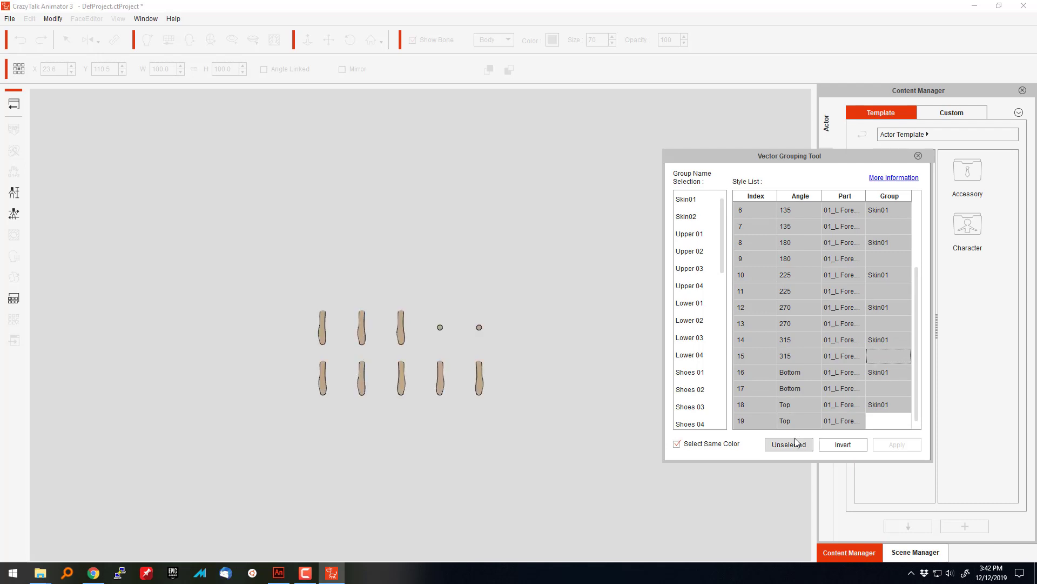
click(687, 198)
click(891, 443)
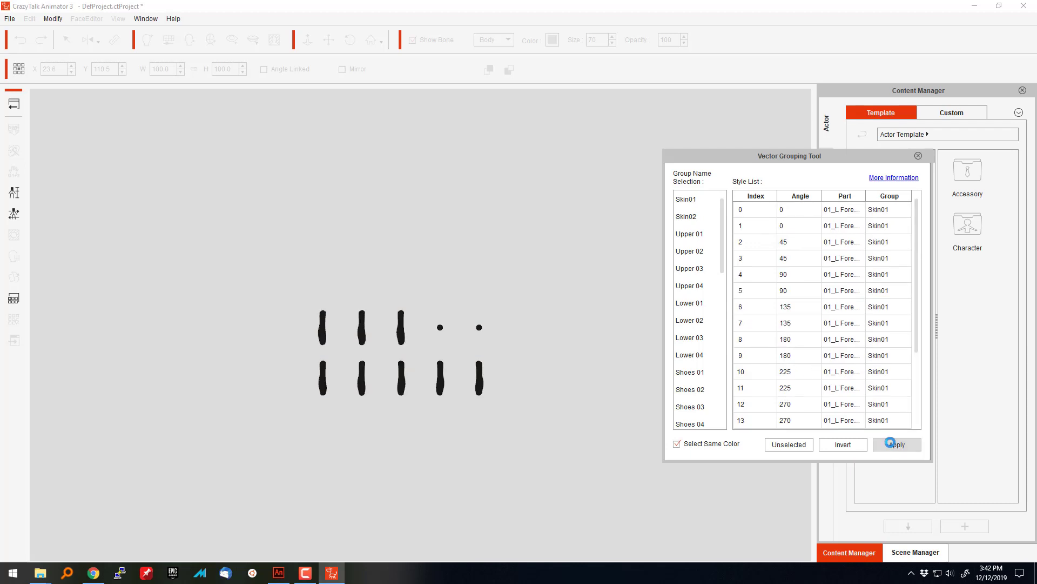
click(918, 157)
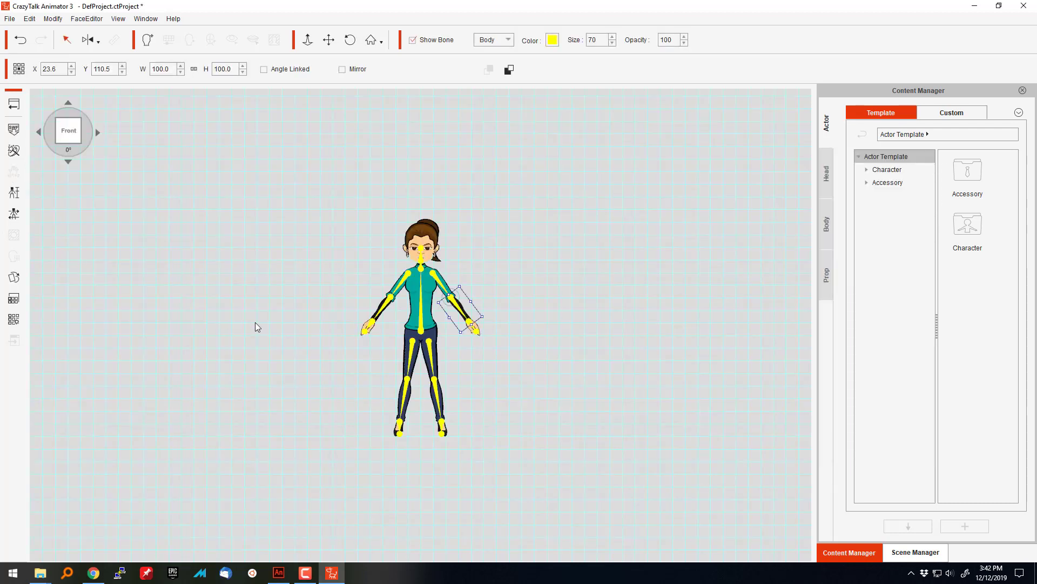
Step: Bring up the left hand's vector grouping on the right Sofia and select the ungrouped angle 0 styles, including the third 02_Victory one
click(483, 335)
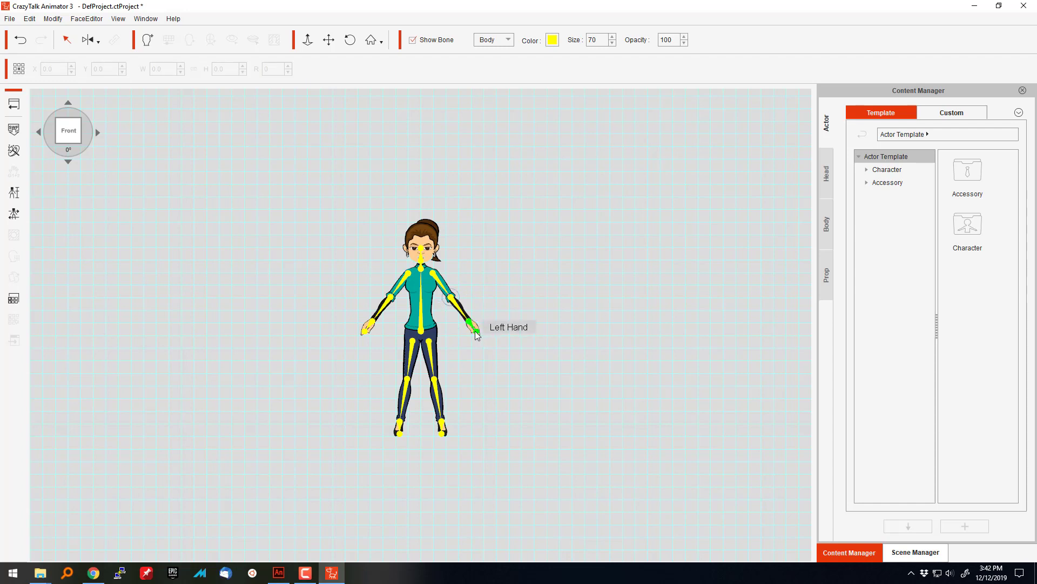
click(475, 333)
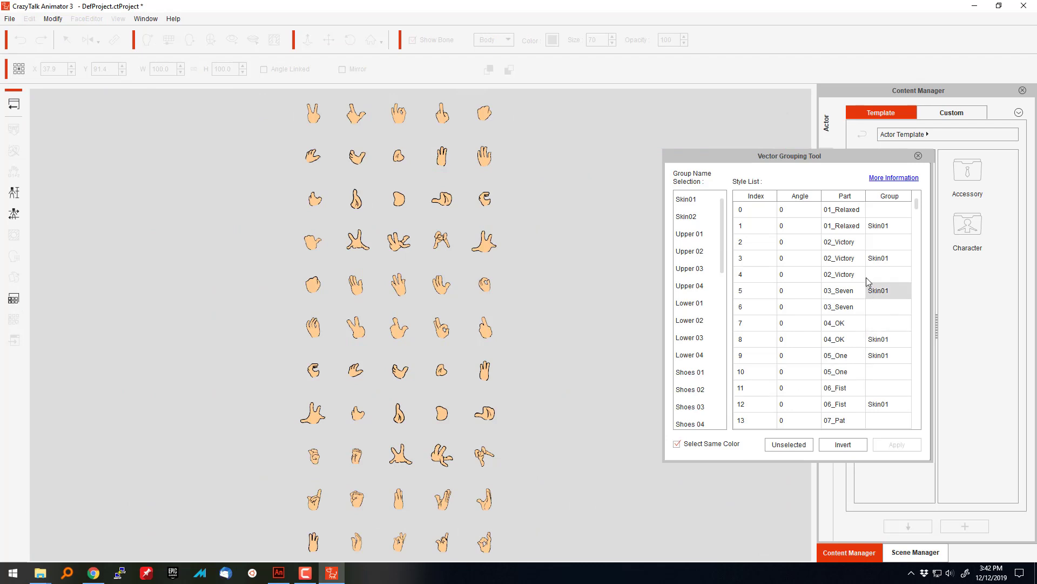
click(893, 212)
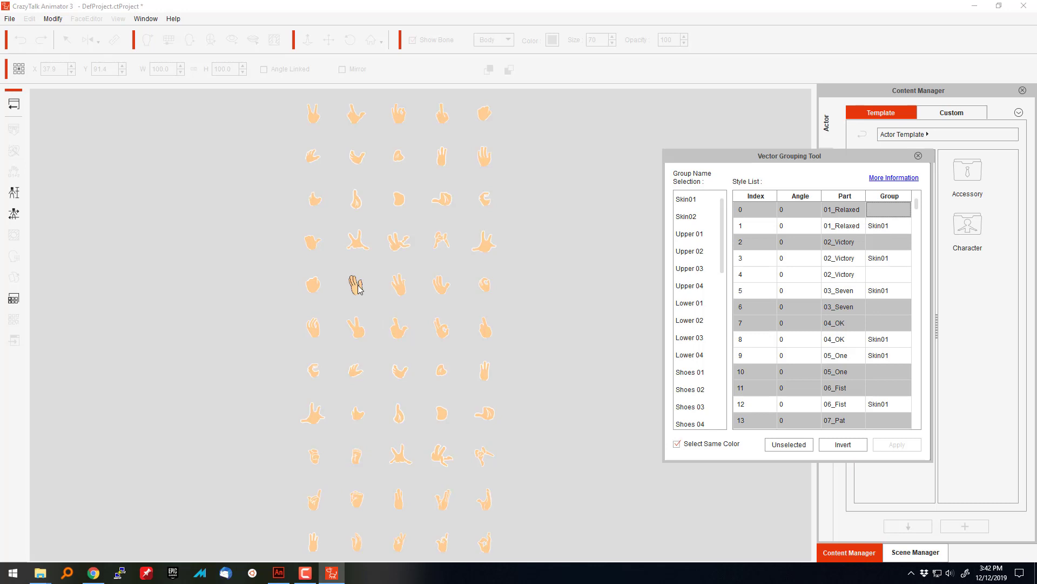
click(904, 277)
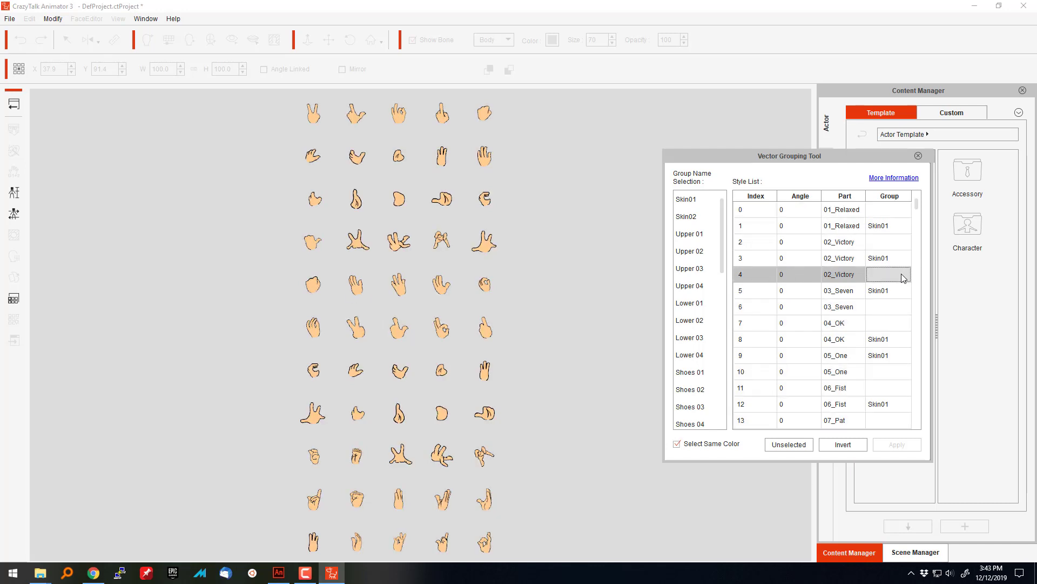
scroll(518, 387, down, 3)
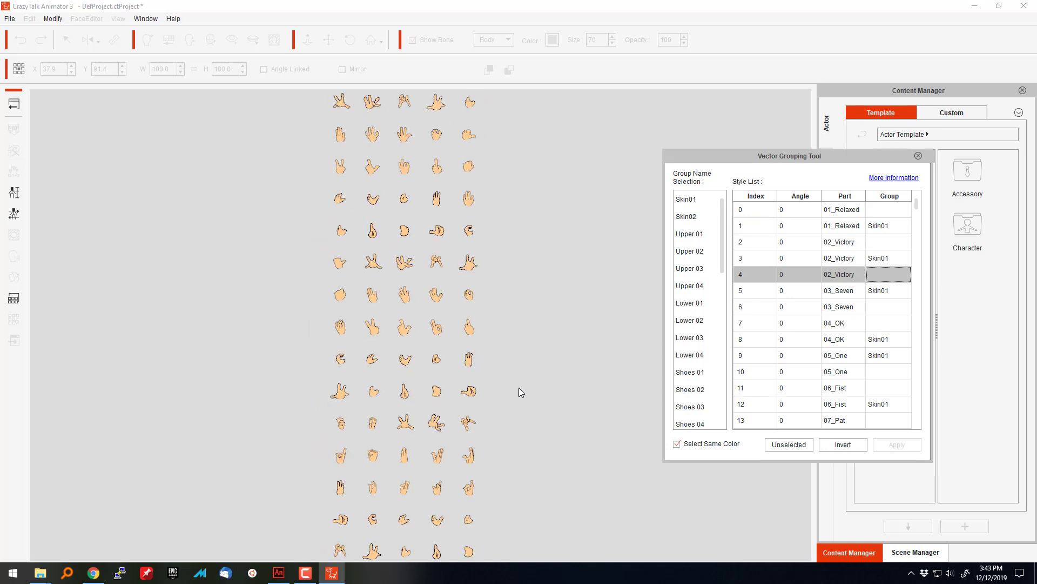
scroll(518, 388, down, 1)
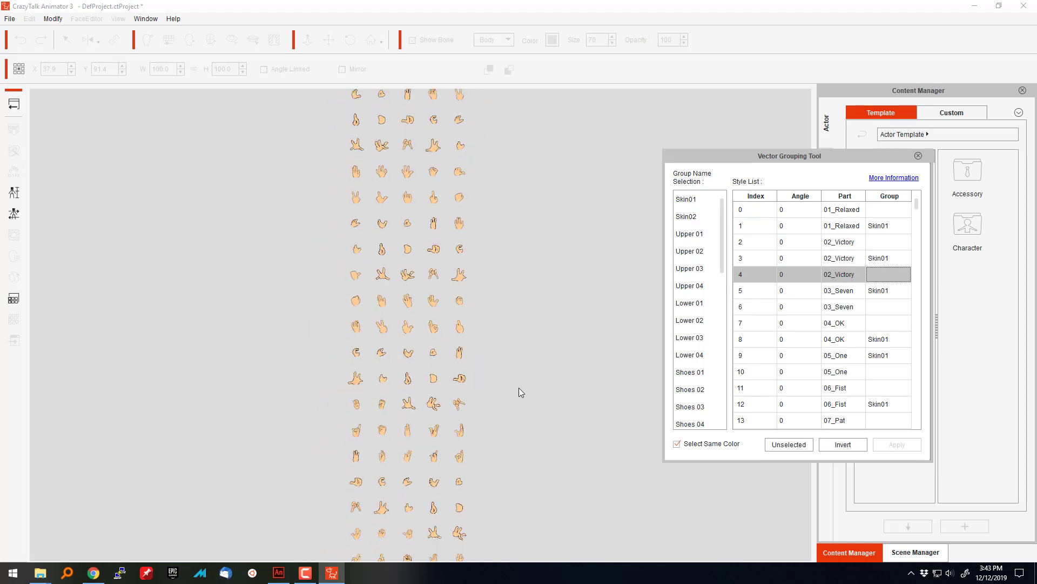
scroll(519, 387, down, 2)
scroll(519, 388, down, 2)
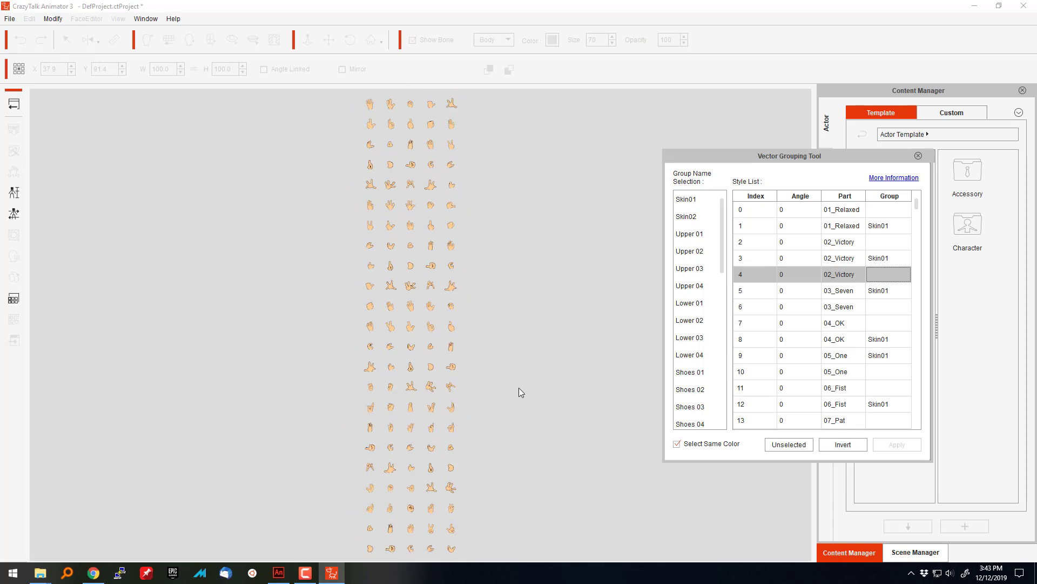
click(884, 309)
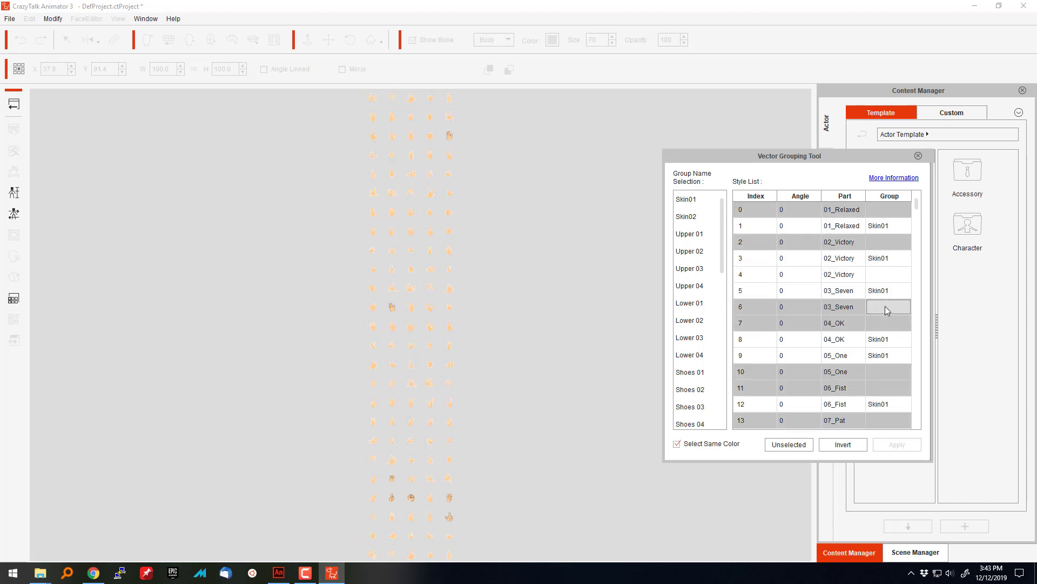
mouse_move(918, 211)
mouse_down()
mouse_move(910, 430)
mouse_move(917, 204)
mouse_up()
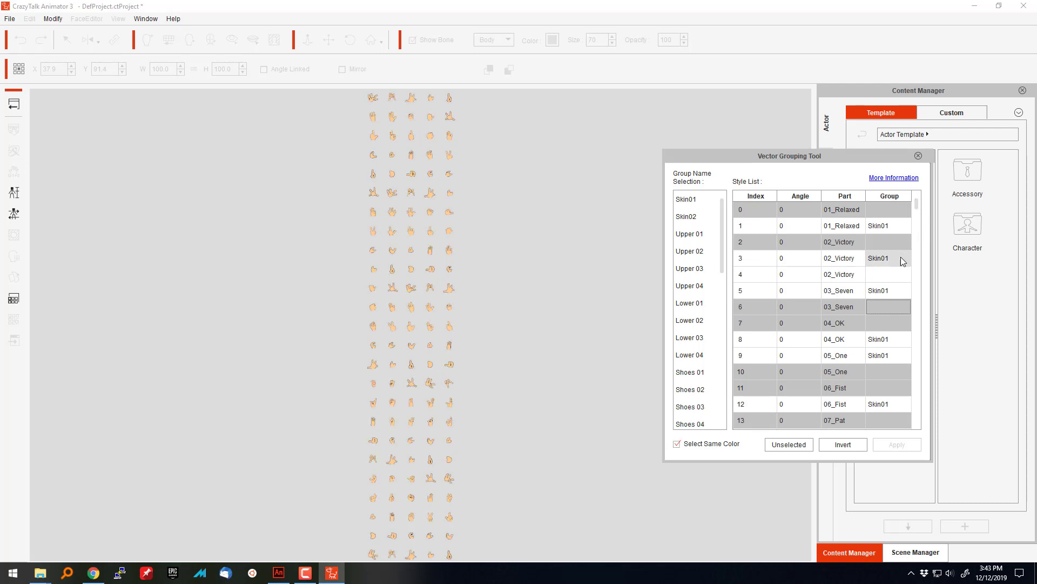
click(893, 271)
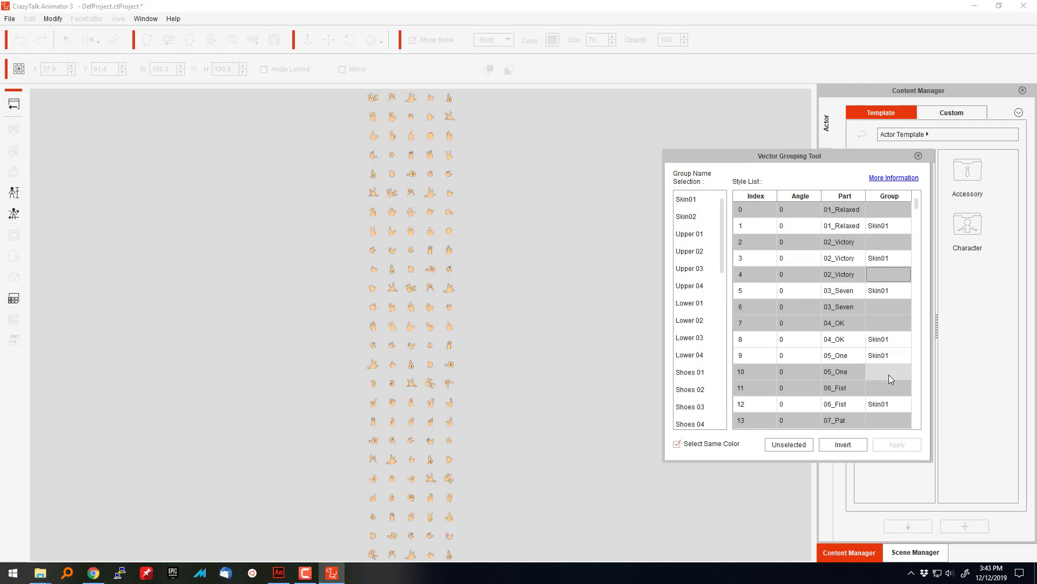
Step: Add the remaining ungrouped 45-degree hand styles, such as 05_One, 06_Fist and 08_Reach, to the selection
scroll(889, 404, down, 12)
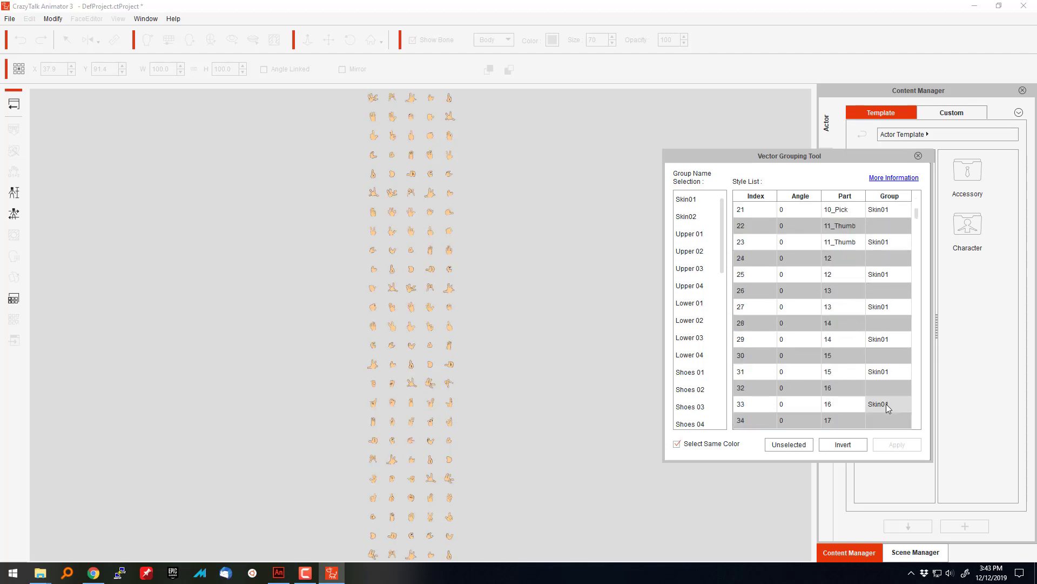
scroll(886, 405, down, 7)
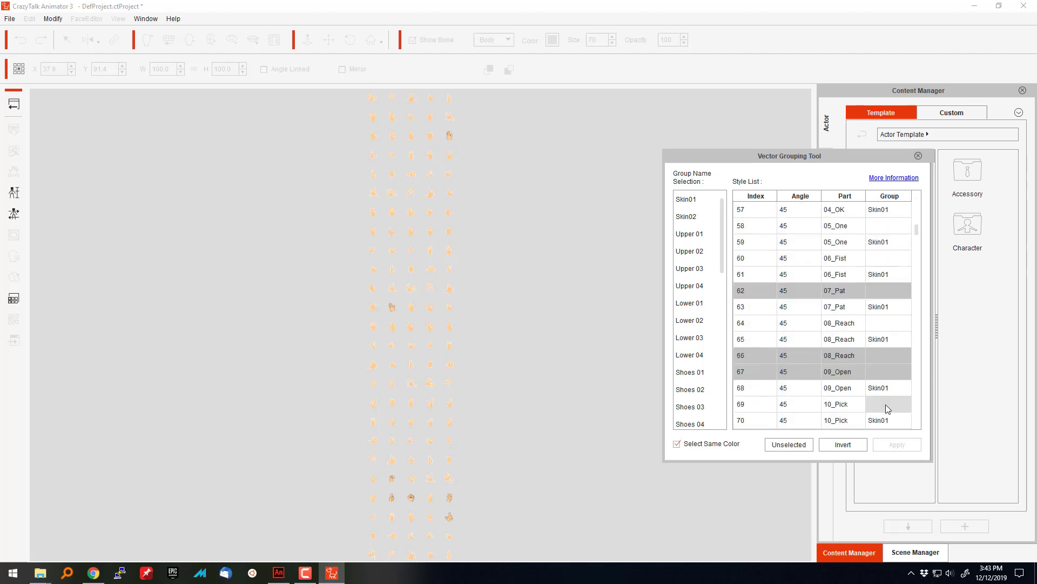
click(886, 323)
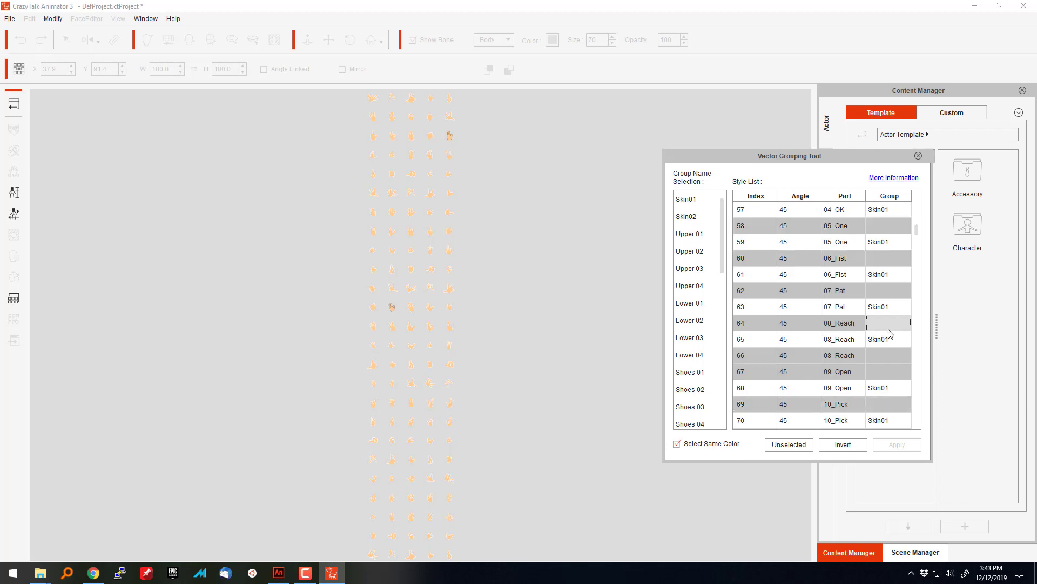
Step: Check the rest of the hand styles through the Bottom angle and add the ungrouped Top-angle styles to the selection
scroll(893, 397, down, 13)
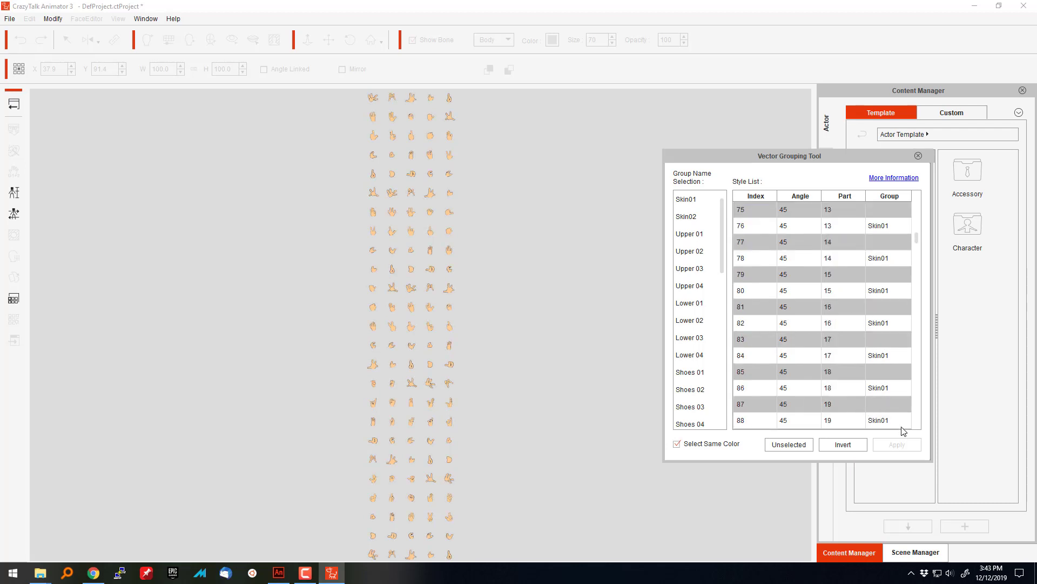
scroll(896, 411, down, 19)
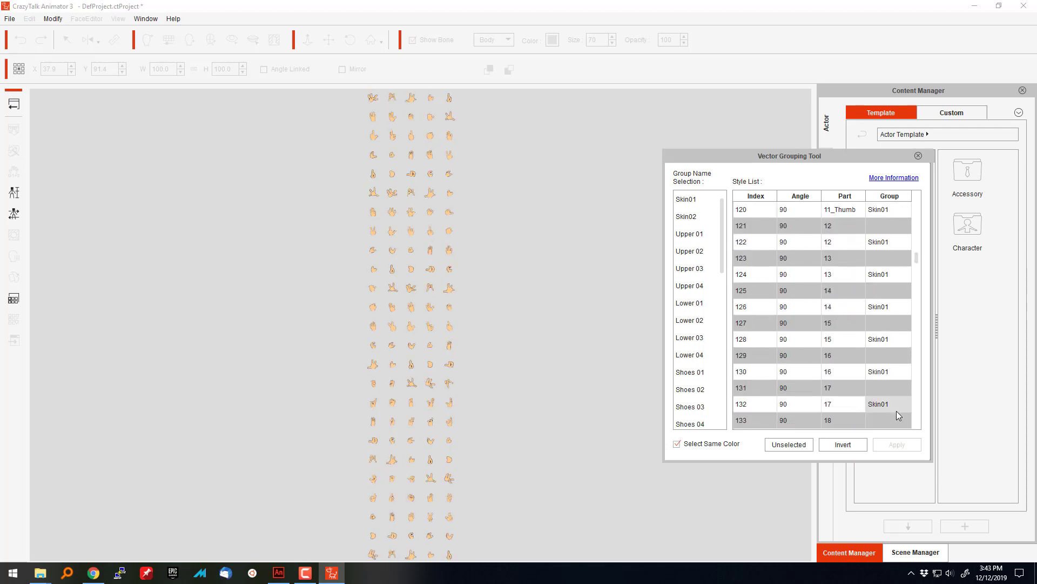
scroll(896, 411, down, 6)
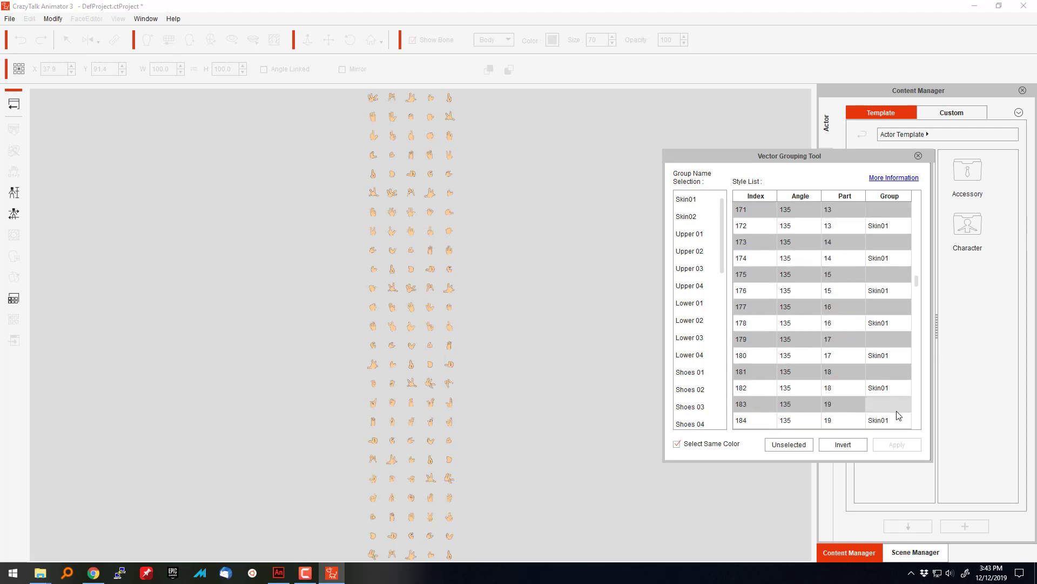
scroll(896, 415, down, 3)
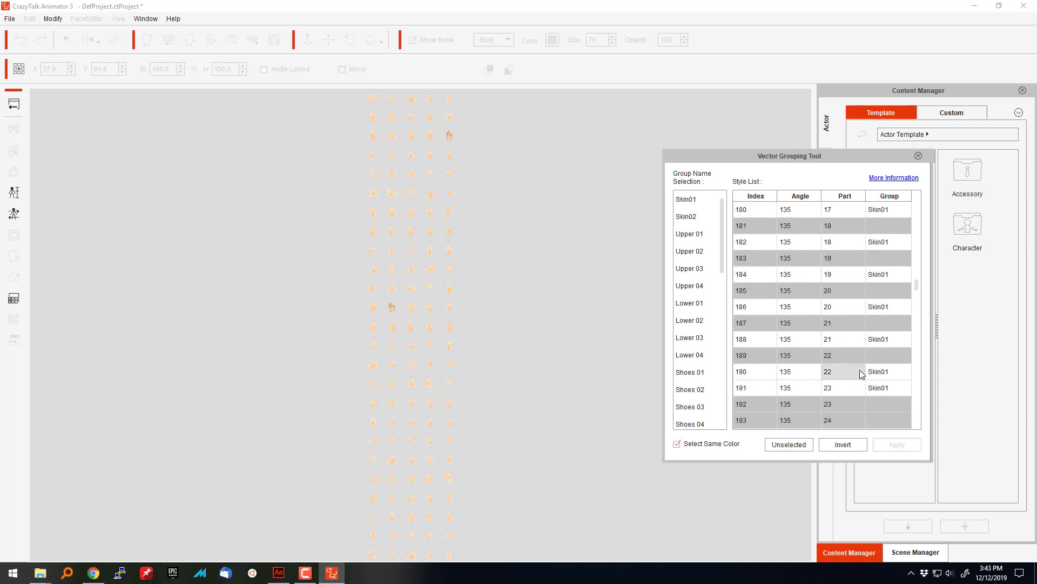
scroll(864, 376, down, 20)
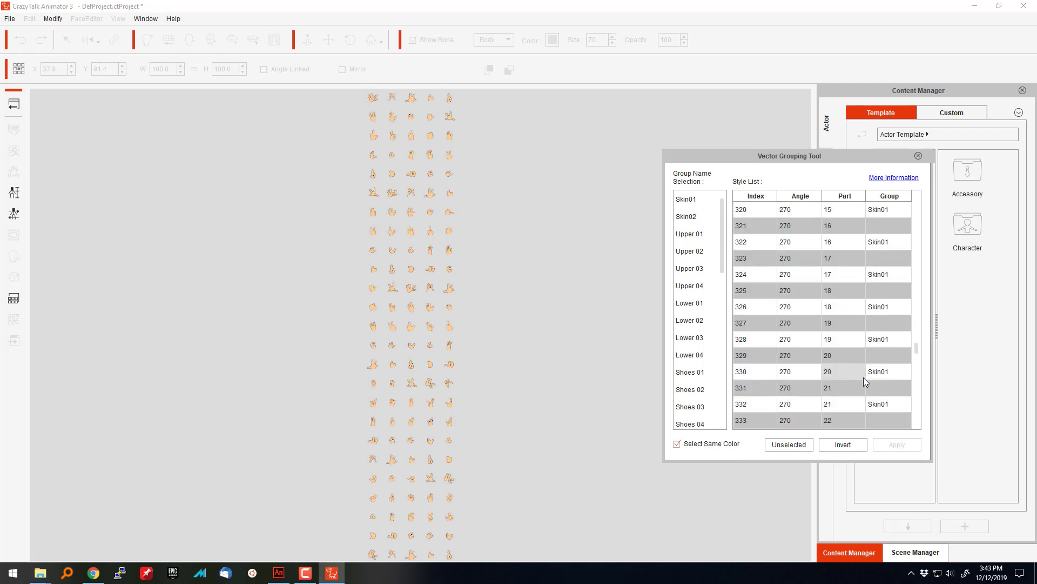
scroll(864, 379, down, 5)
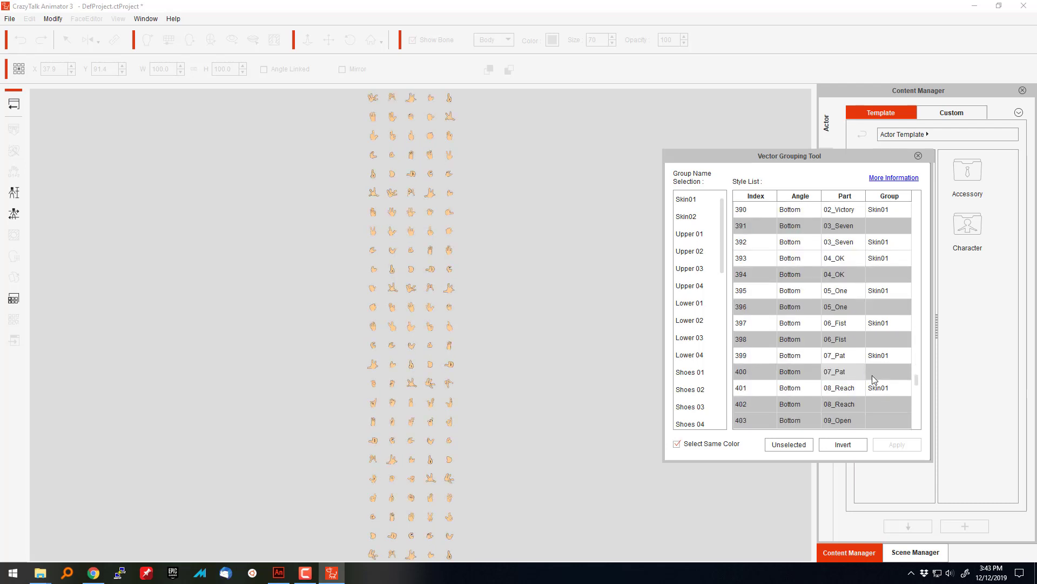
drag(917, 382, 919, 401)
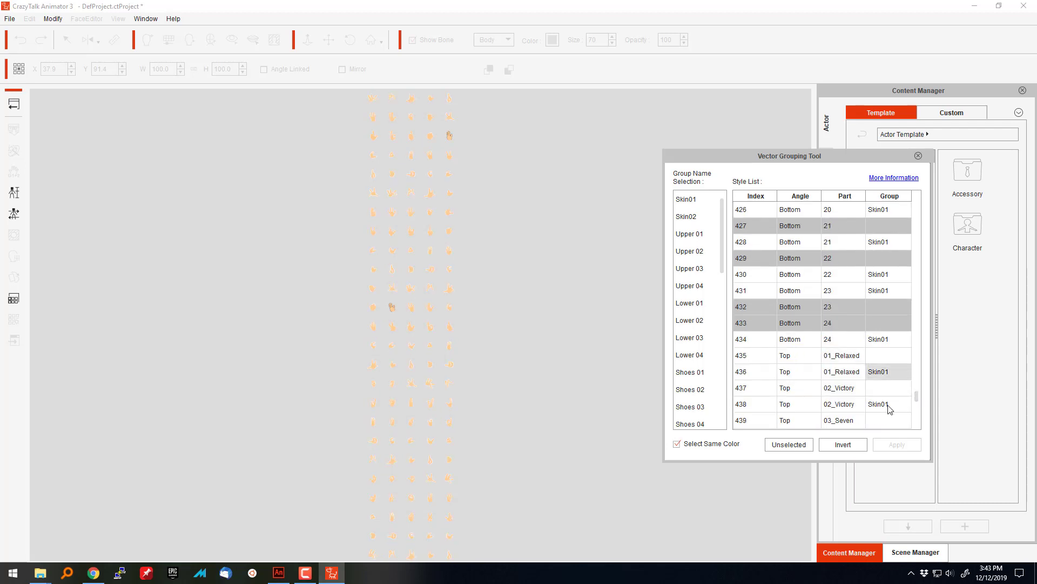
click(879, 356)
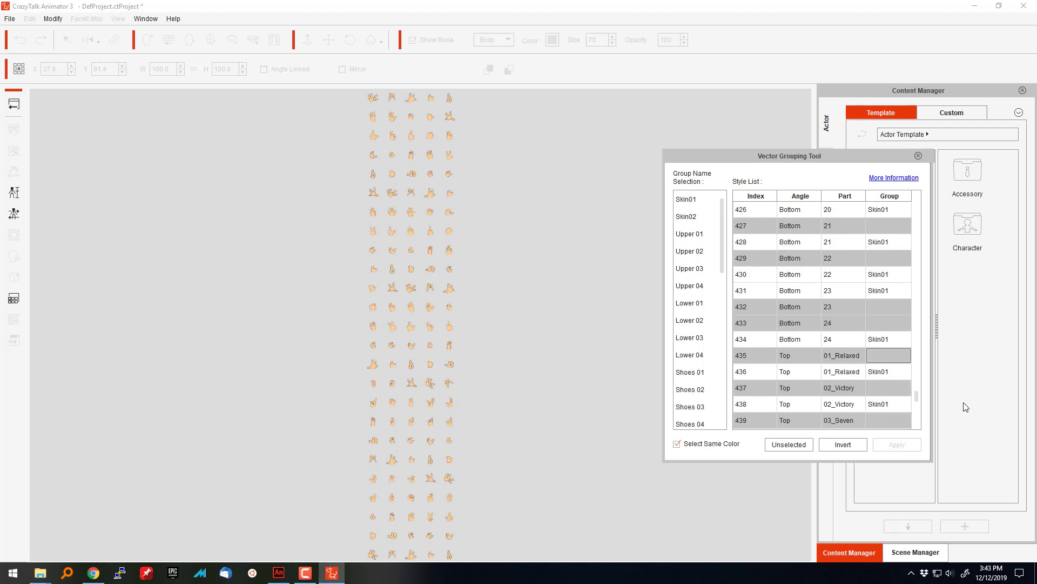
drag(917, 398, 923, 426)
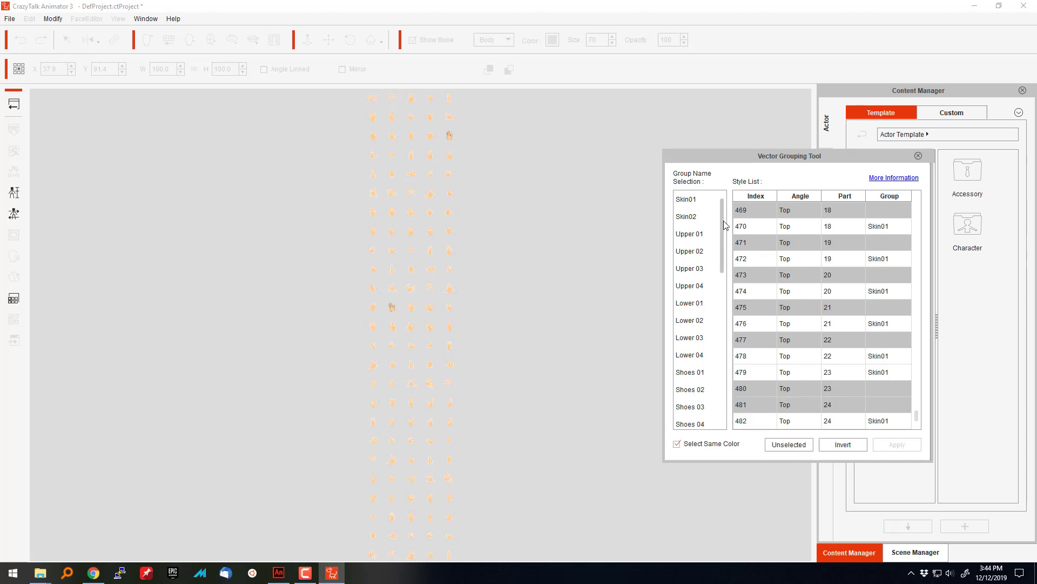
Step: Assign the selected left hand styles to the Skin01 group and close the Vector Grouping Tool
click(695, 206)
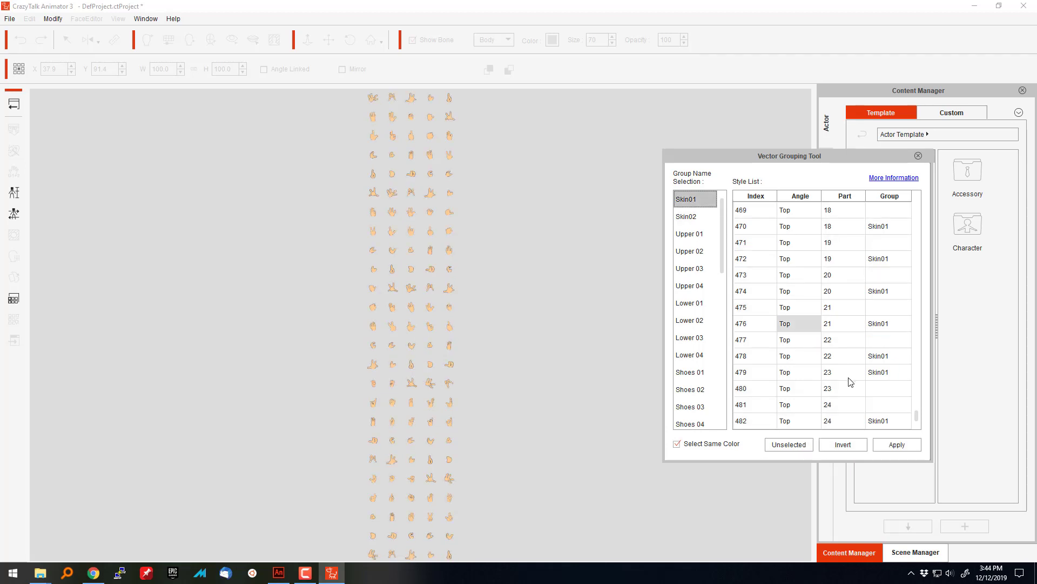
click(897, 444)
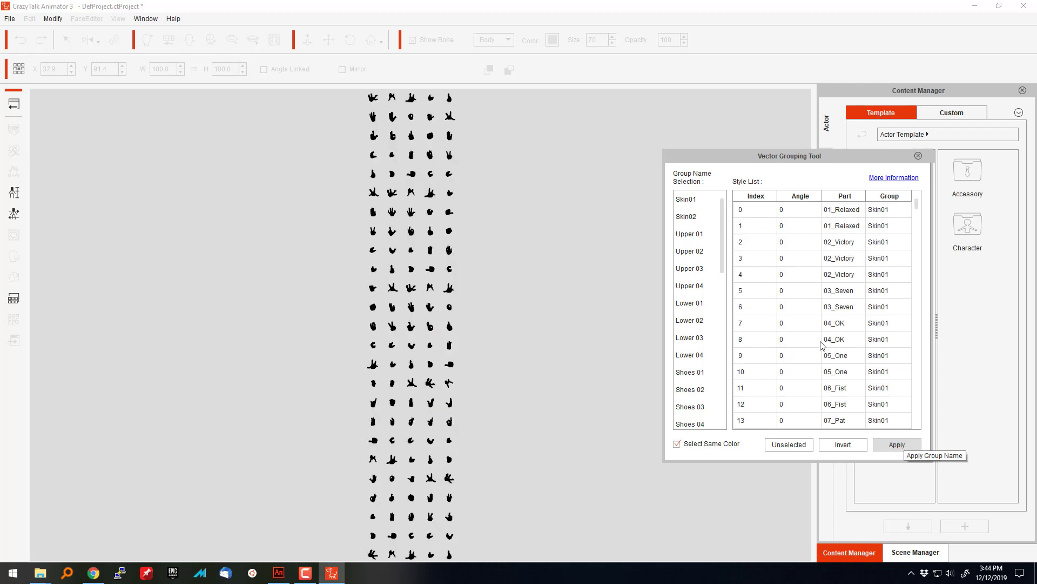
click(918, 155)
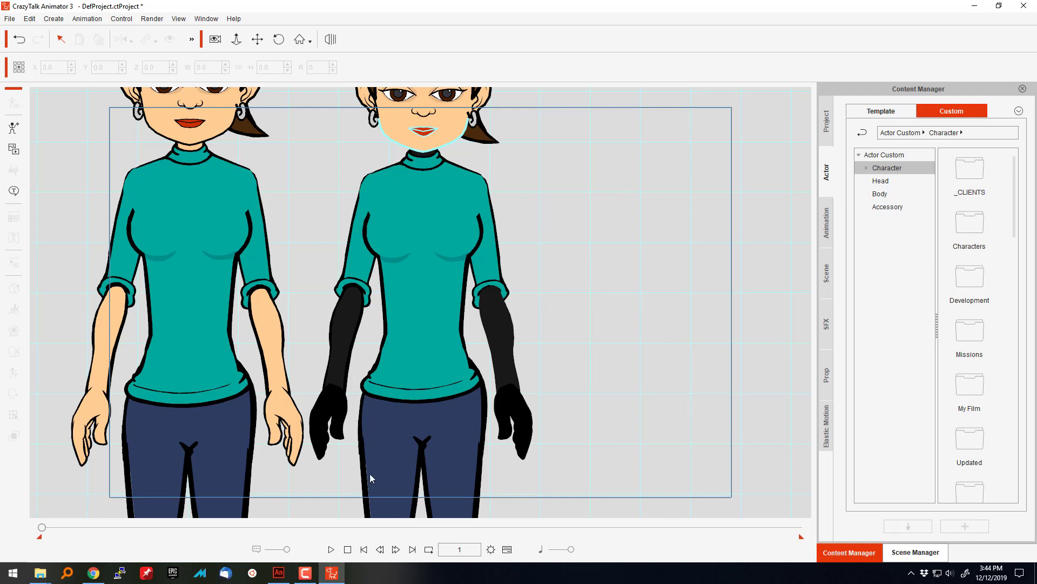
Step: Recolour the right Sofia's black arms and hands with the skin tone, leave the colouring tool, and select the left Sofia
click(233, 203)
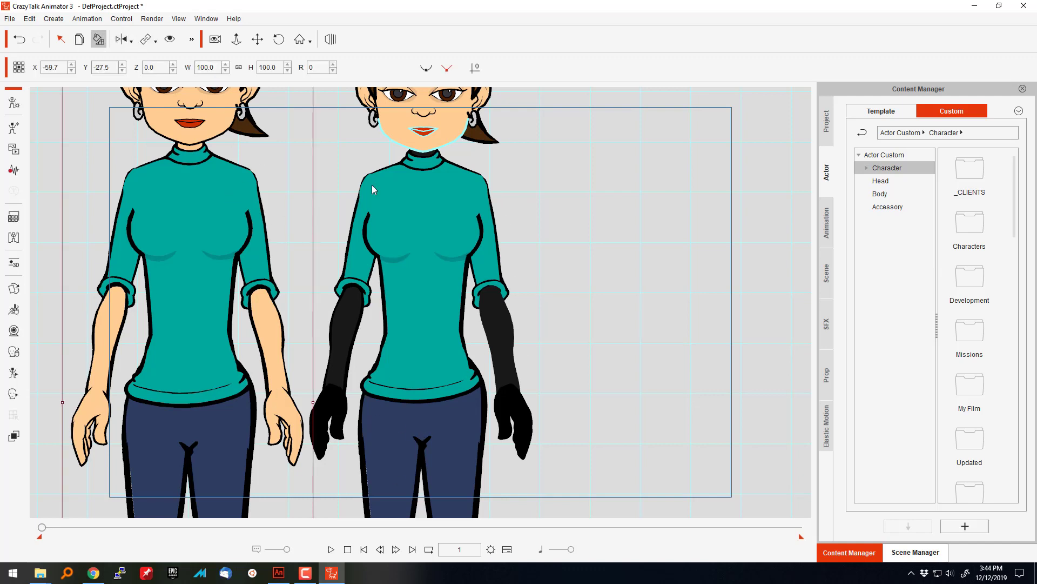
click(502, 319)
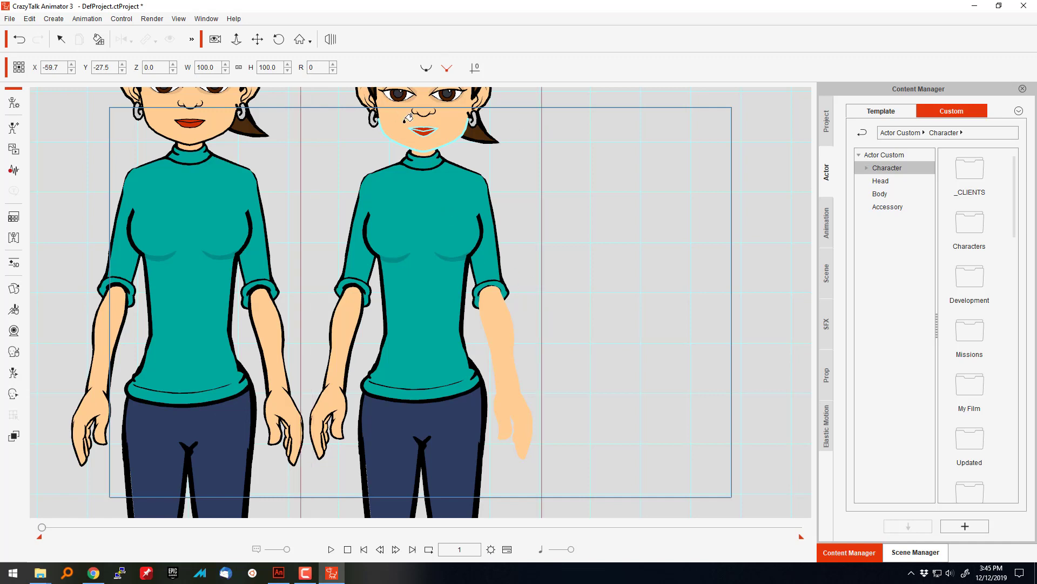
click(61, 38)
click(184, 120)
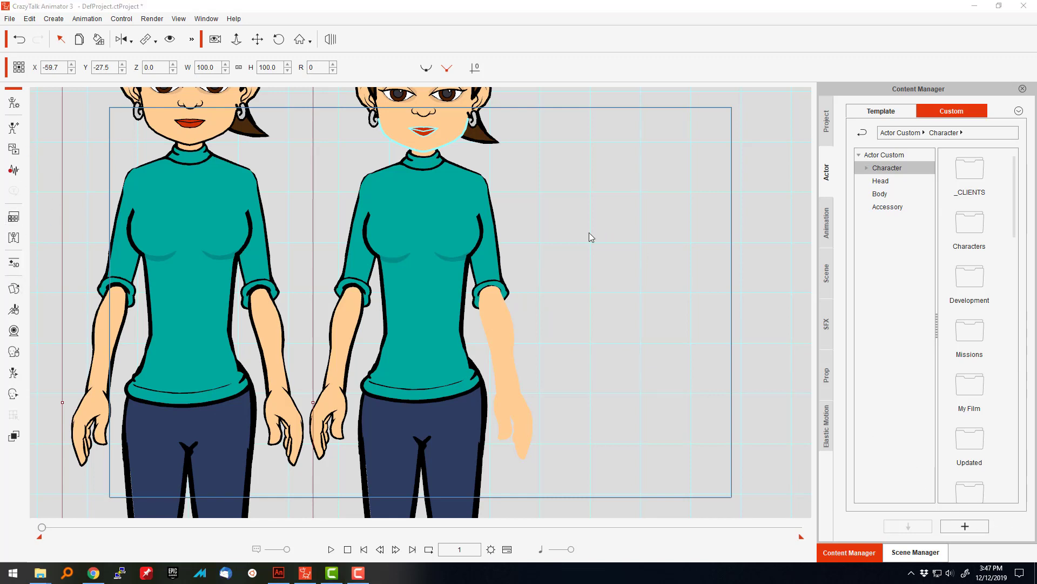
Step: Delete the modified right Sofia, leaving only the unmodified Sofia on the stage
click(589, 234)
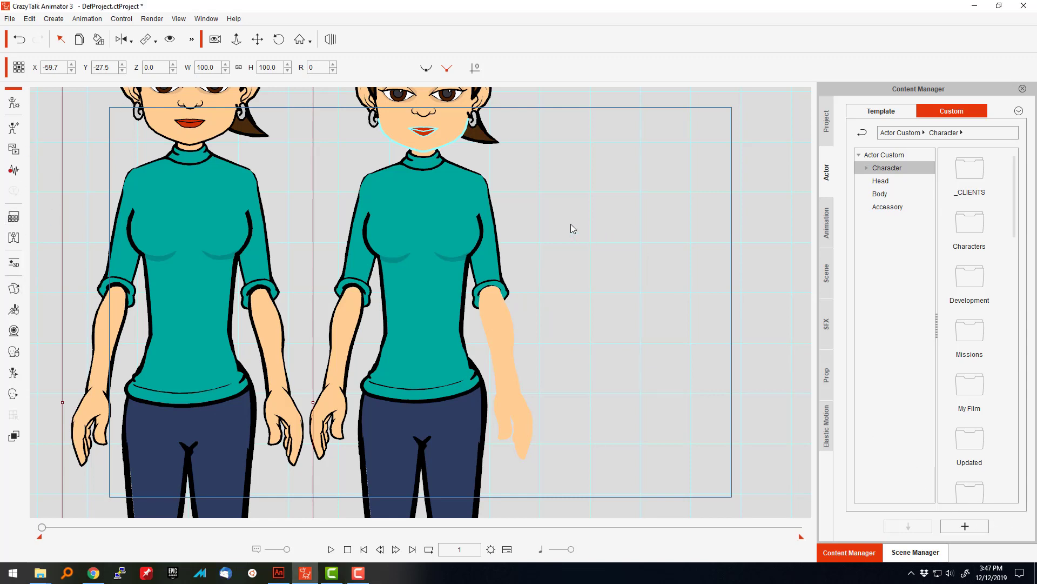
click(429, 314)
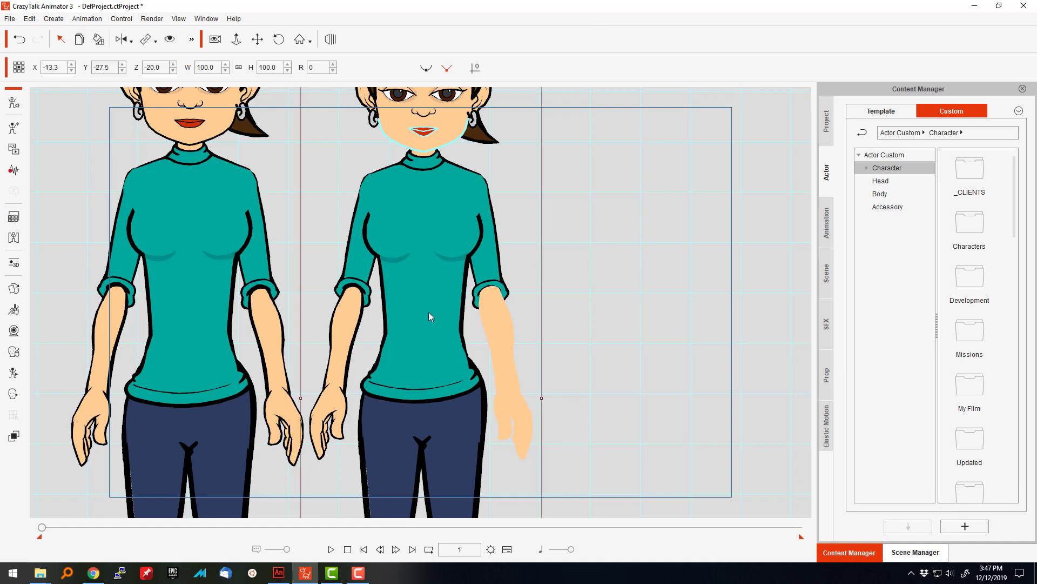
key(Delete)
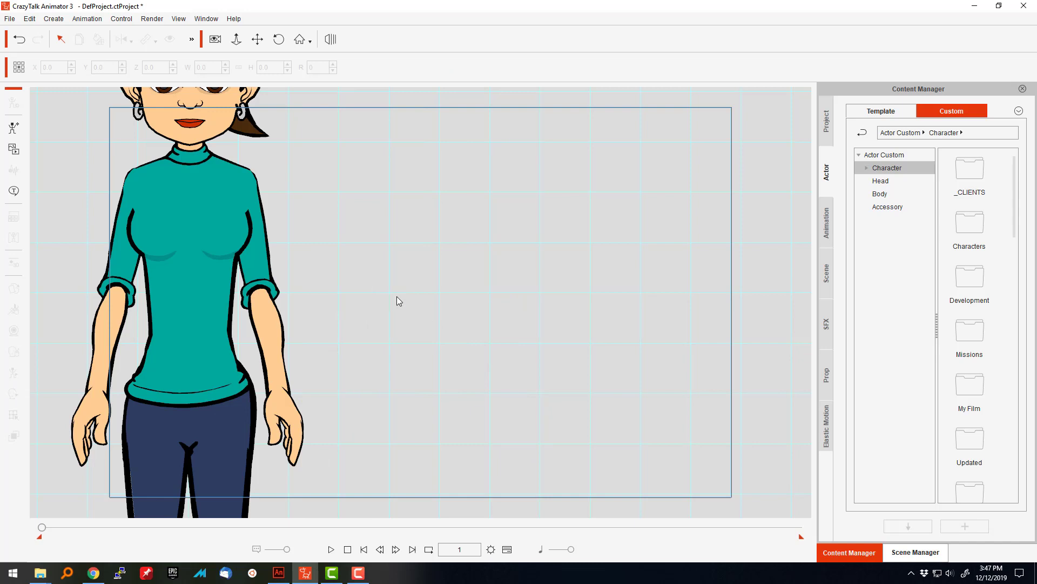
click(236, 39)
drag(318, 188, 331, 327)
click(258, 39)
drag(396, 203, 465, 230)
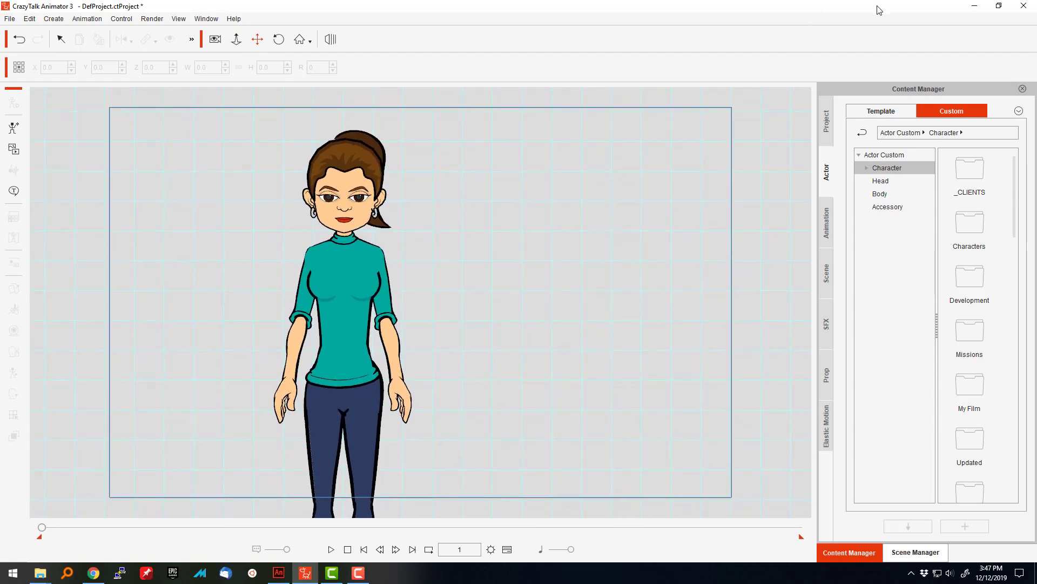
Step: Restore the CrazyTalk Animator window to a smaller size, move it aside, and switch to Adobe Animate with Odesio_1.2.fla
click(999, 6)
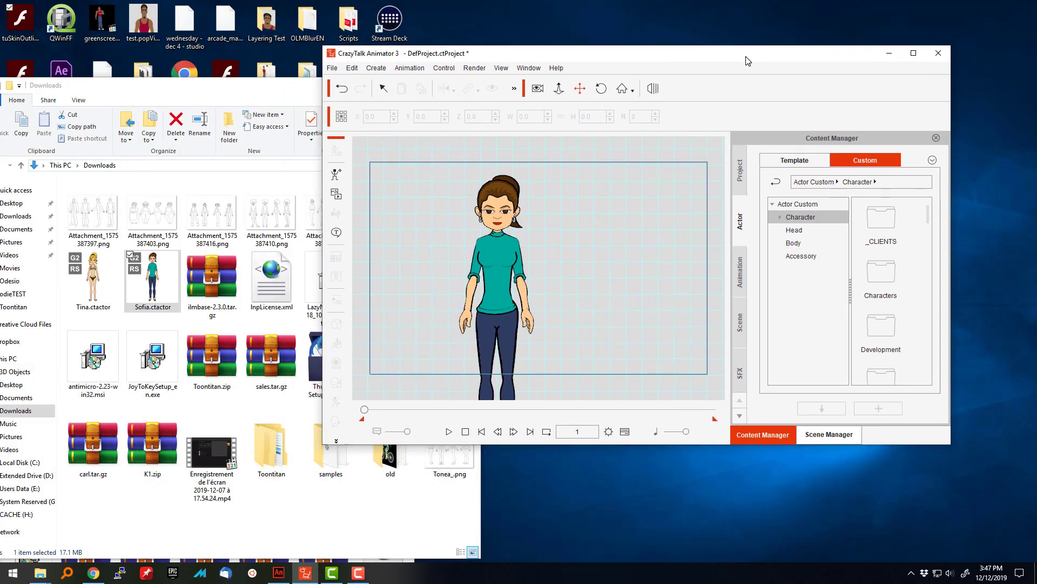
drag(748, 60, 706, 60)
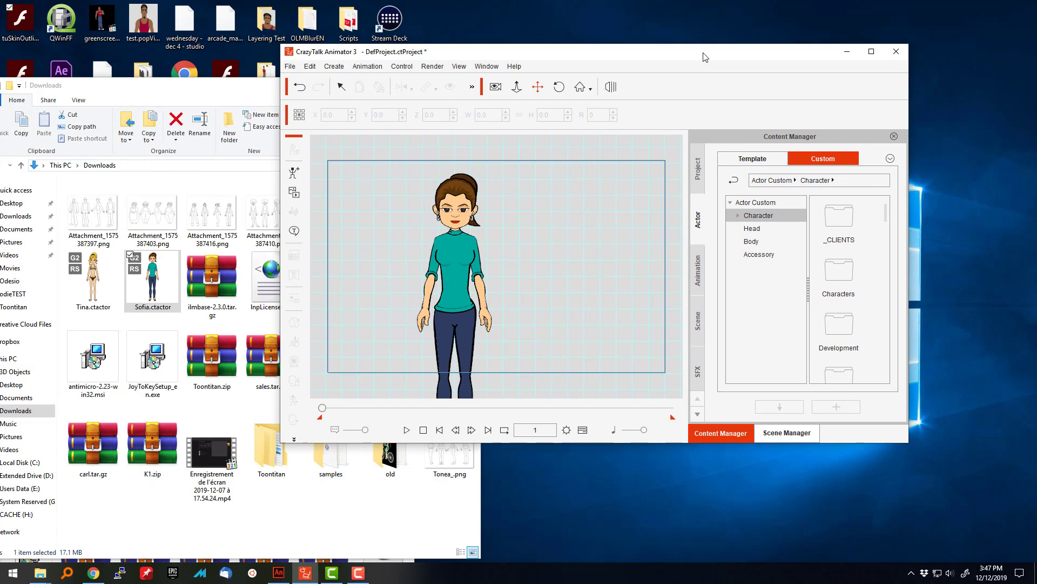
click(279, 574)
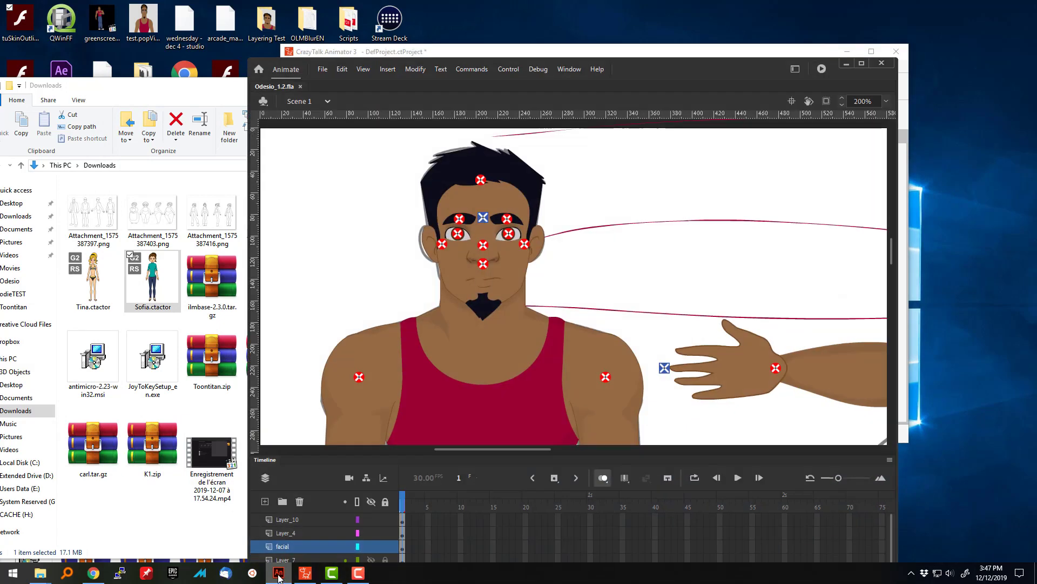
Step: Create a new Standard 640 x 480 character animation document, move the Animate window up, and show the Tools panel
click(321, 71)
key(Escape)
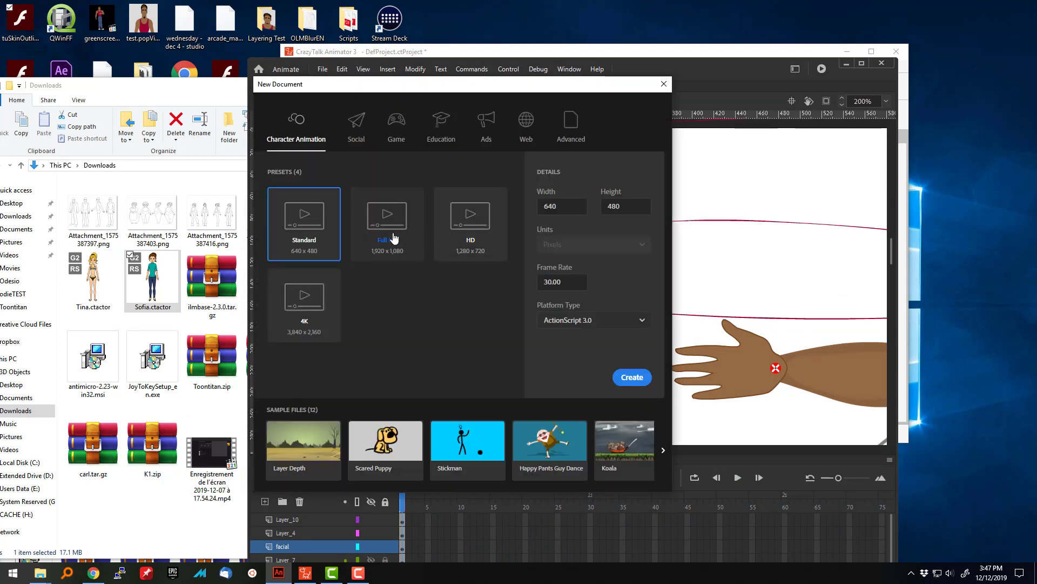
click(621, 376)
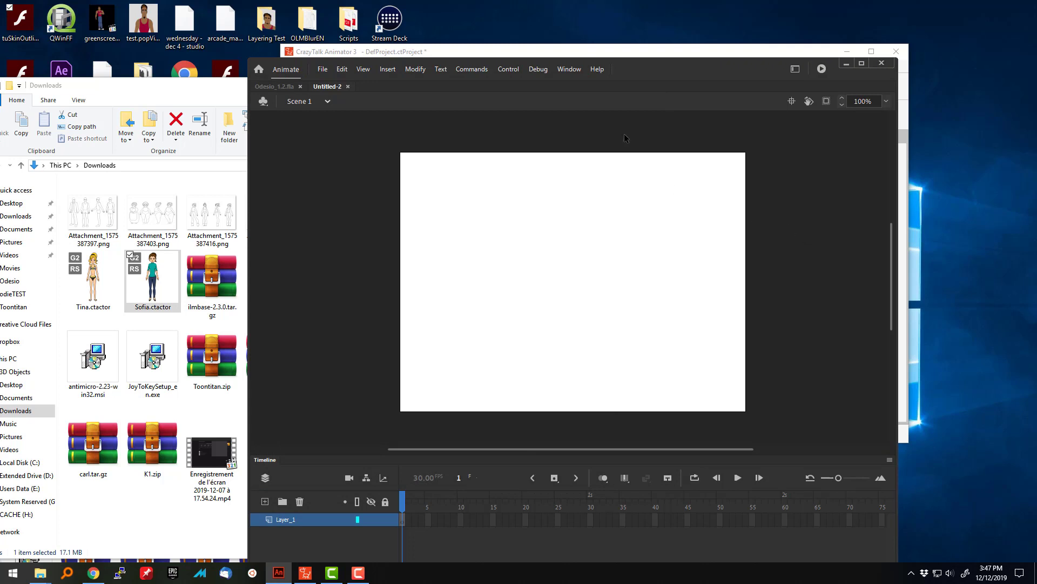
drag(656, 72, 627, 21)
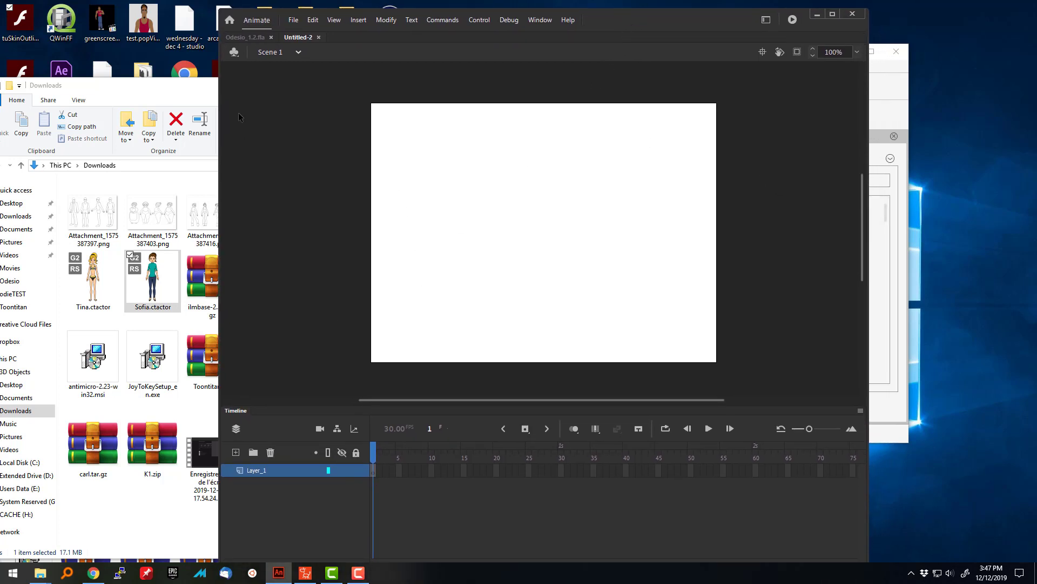
click(539, 20)
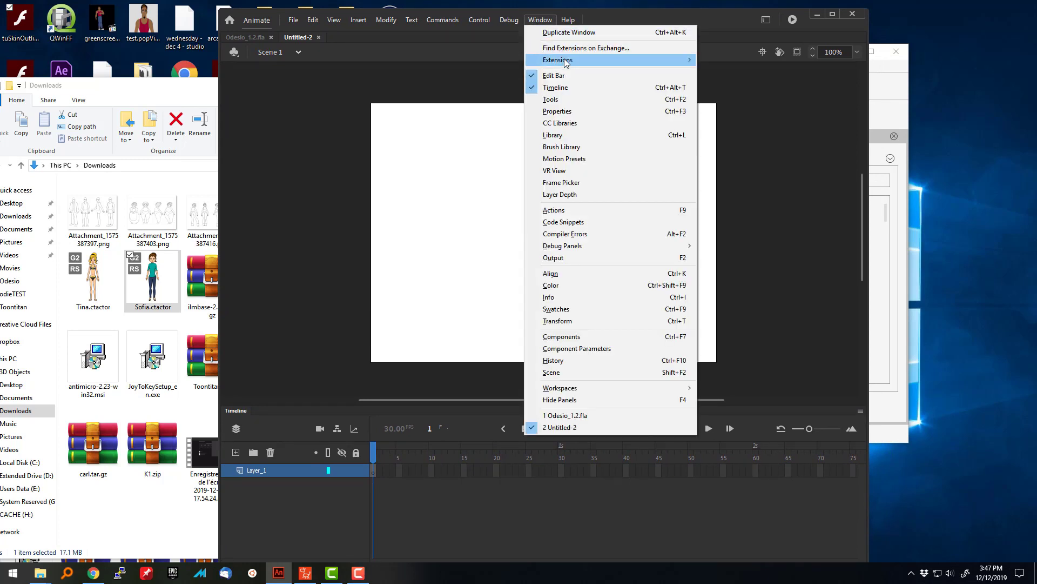
mouse_move(565, 60)
click(560, 101)
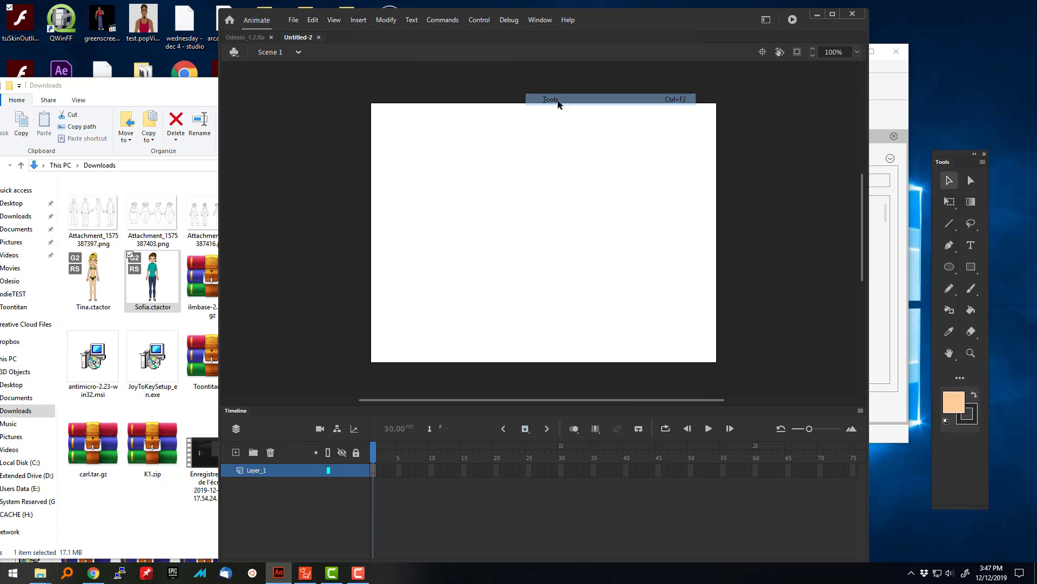
Step: Draw a dark-filled circle with a green outline near the centre of the stage
click(949, 266)
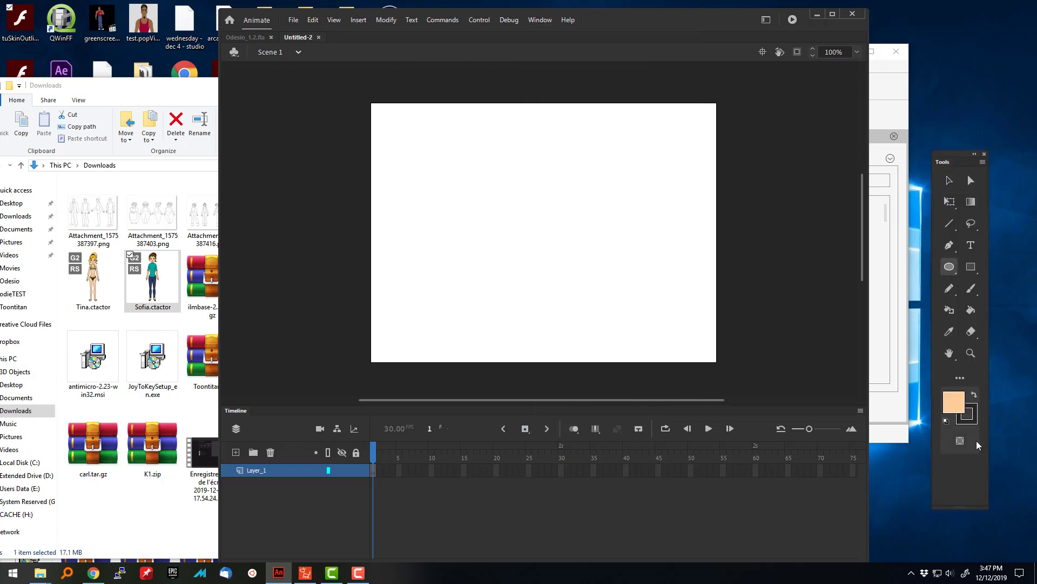
click(974, 395)
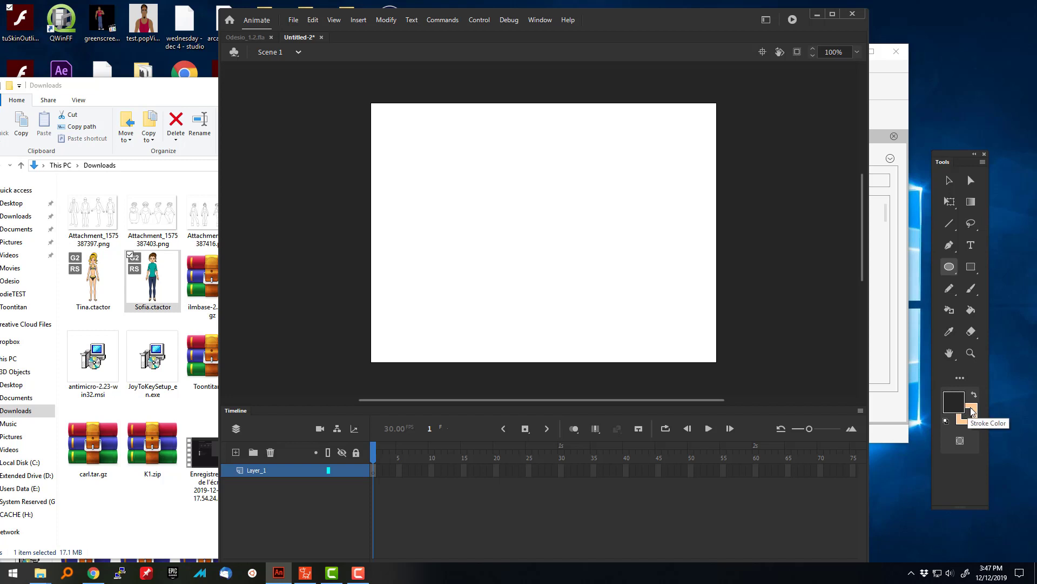
click(967, 414)
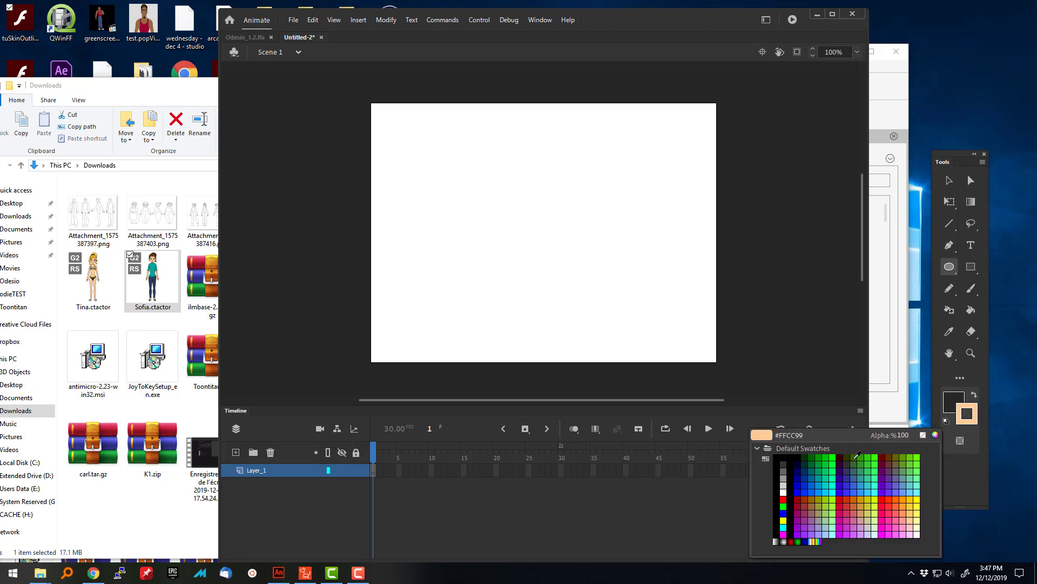
click(823, 457)
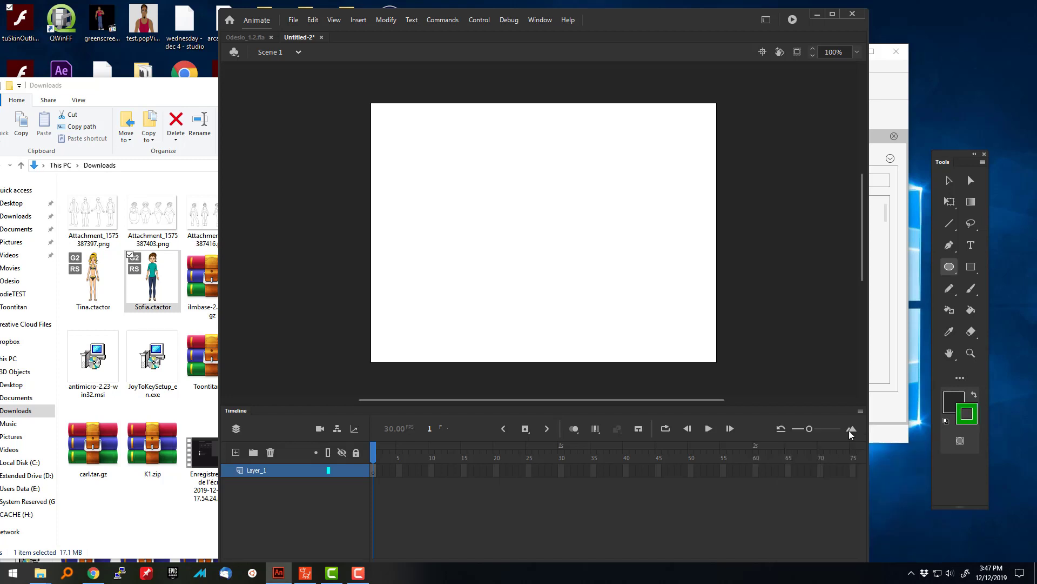
drag(499, 189, 567, 257)
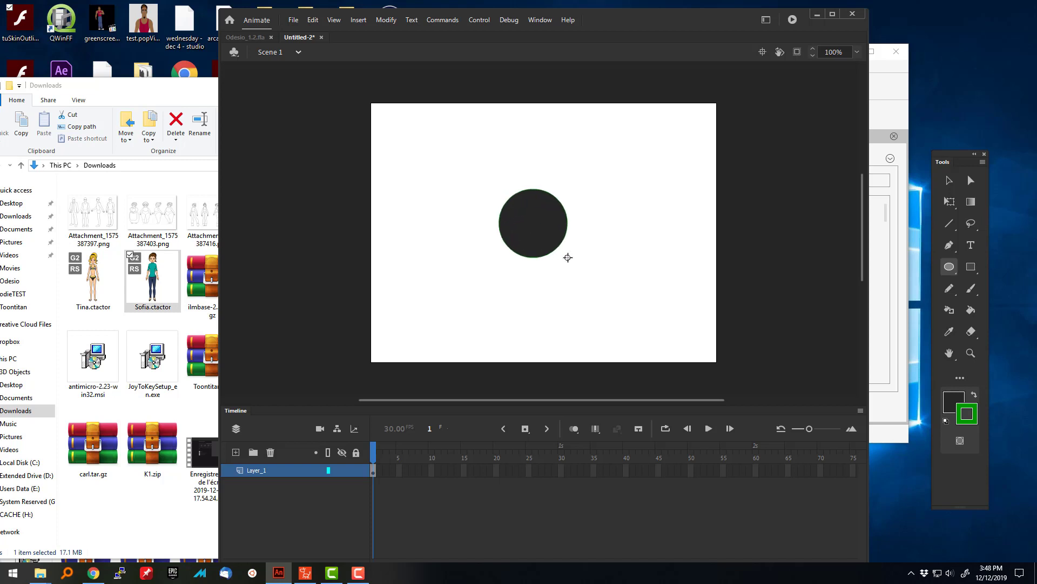
drag(567, 257, 571, 262)
Step: Fill the circle with the outline's green using the Paint Bucket, and delete the circle's outline stroke
click(949, 183)
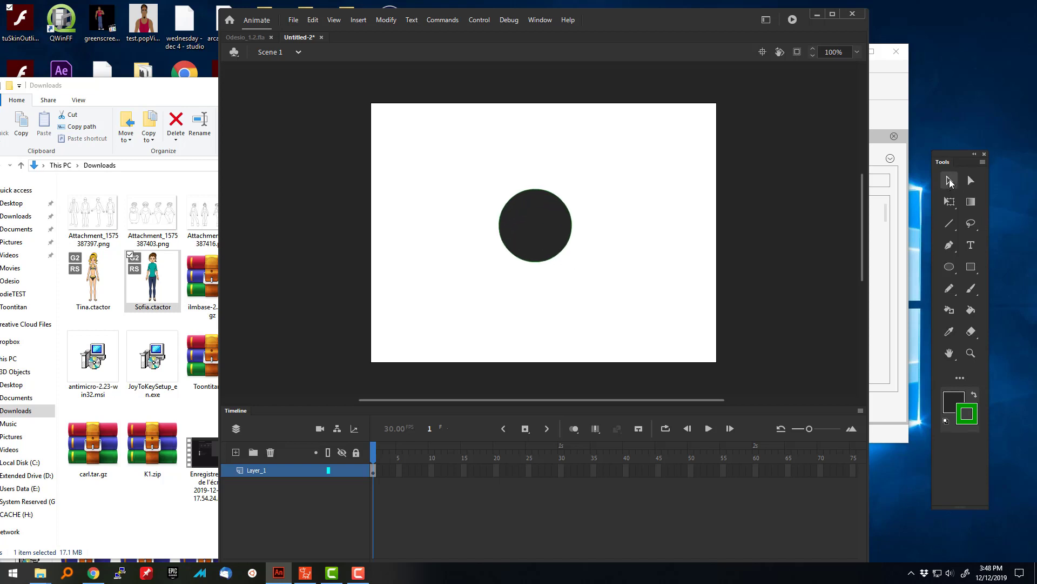
click(973, 395)
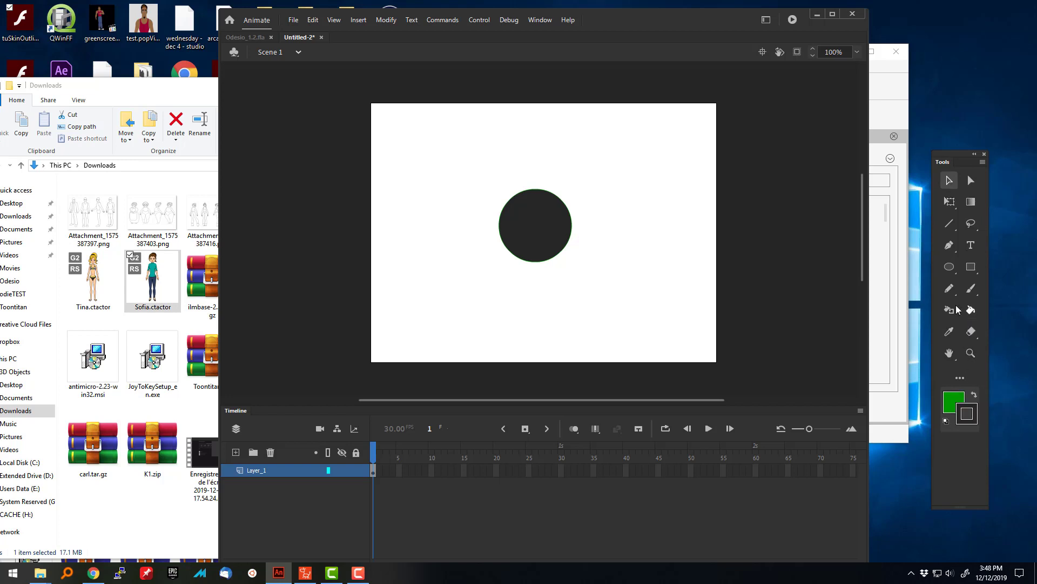
click(971, 309)
click(561, 225)
click(949, 181)
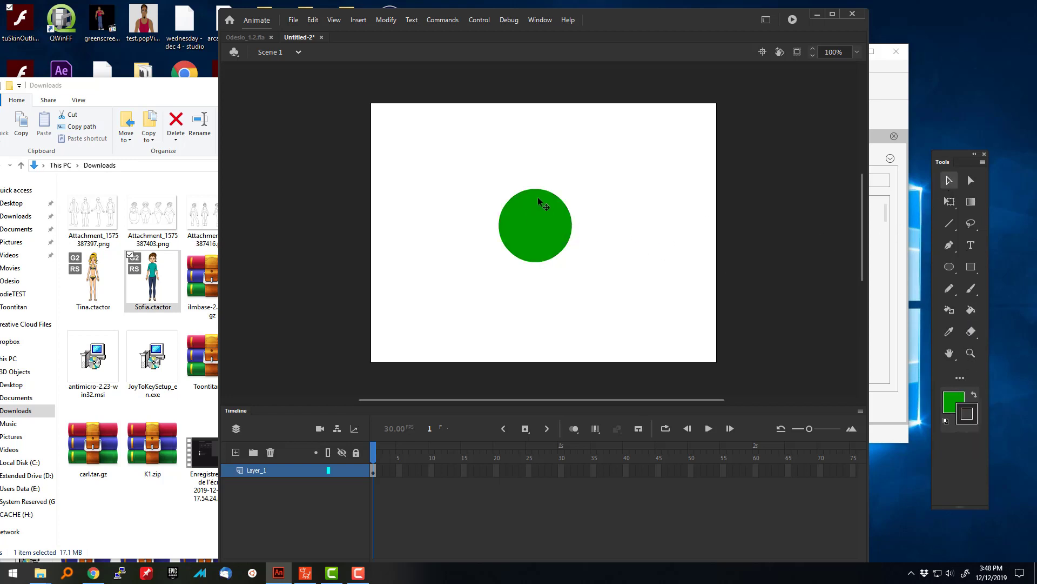
click(541, 191)
key(Delete)
Step: Arrange the Animate and CrazyTalk Animator windows side by side so that Sofia and the green circle are both in view
drag(620, 23, 828, 39)
drag(423, 52, 178, 87)
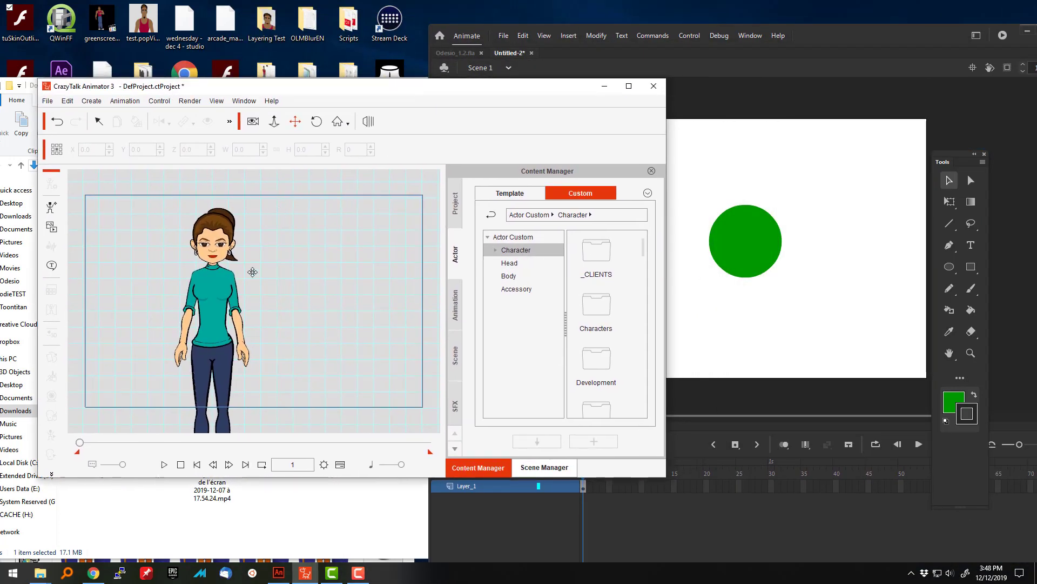
drag(486, 93, 489, 59)
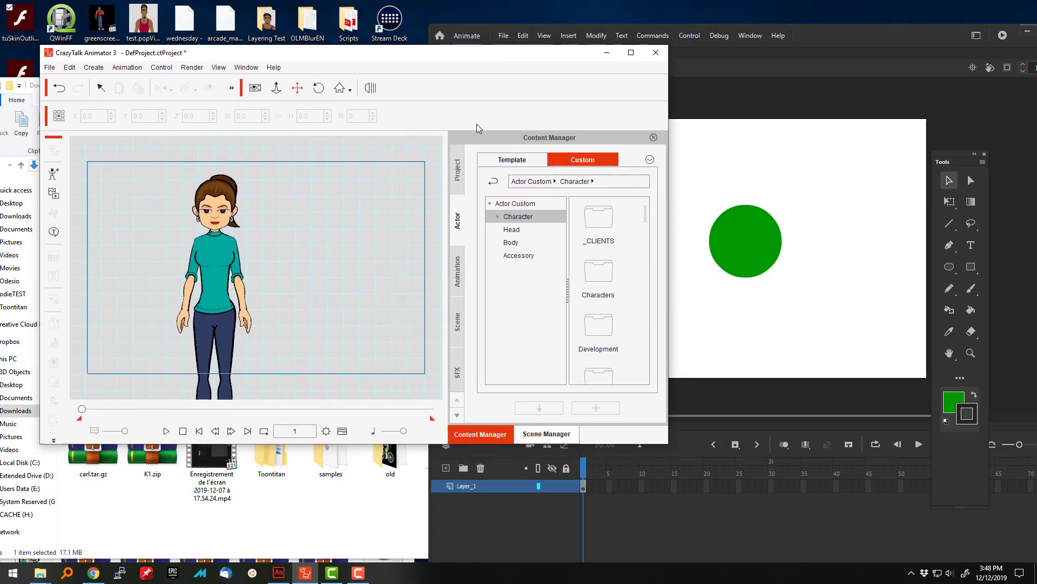
click(779, 161)
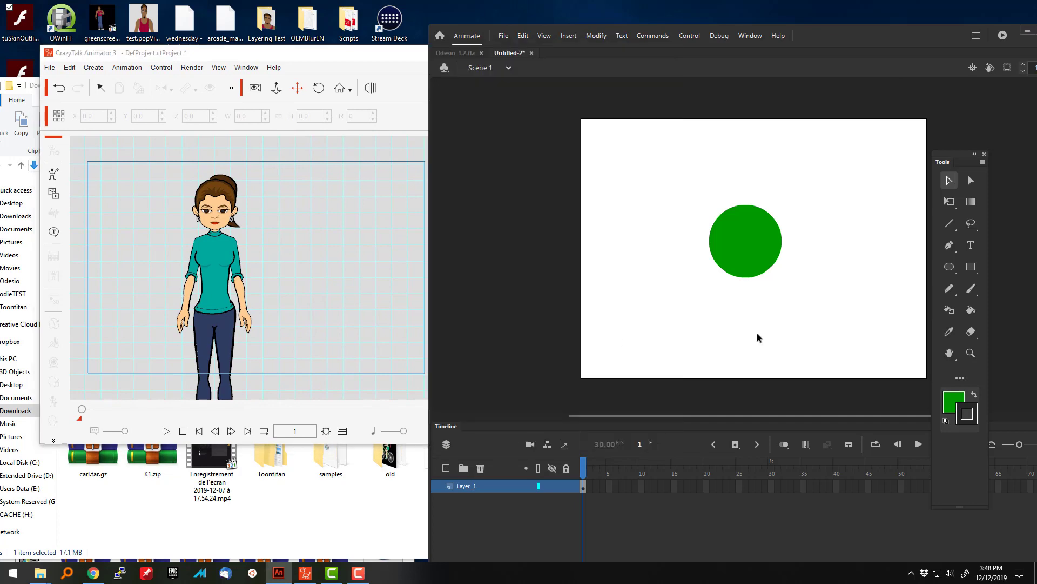
Step: Launch Color Cop and sample the skin tone from Sofia's face
click(3, 577)
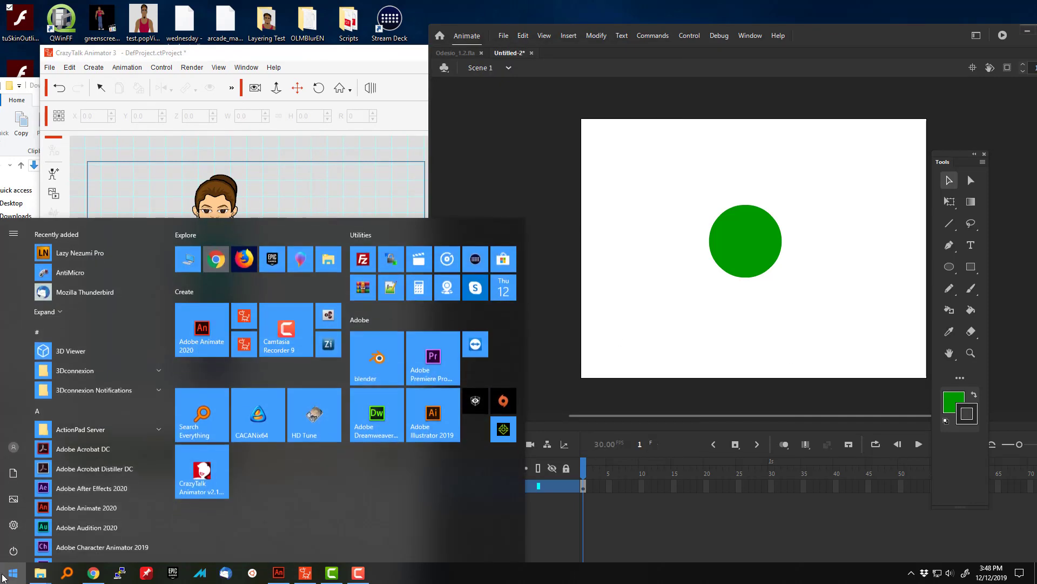
text(color)
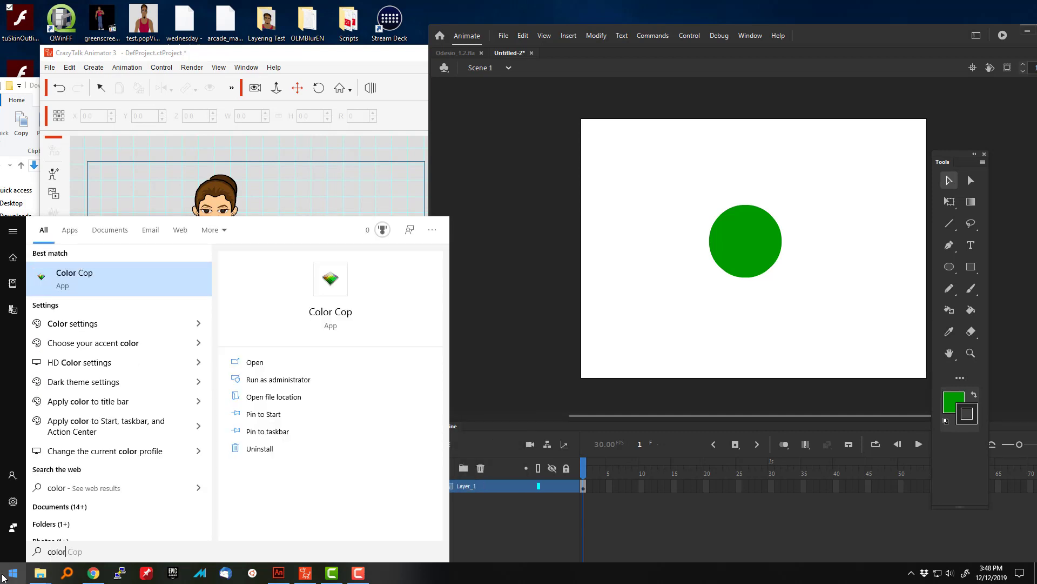
key(Return)
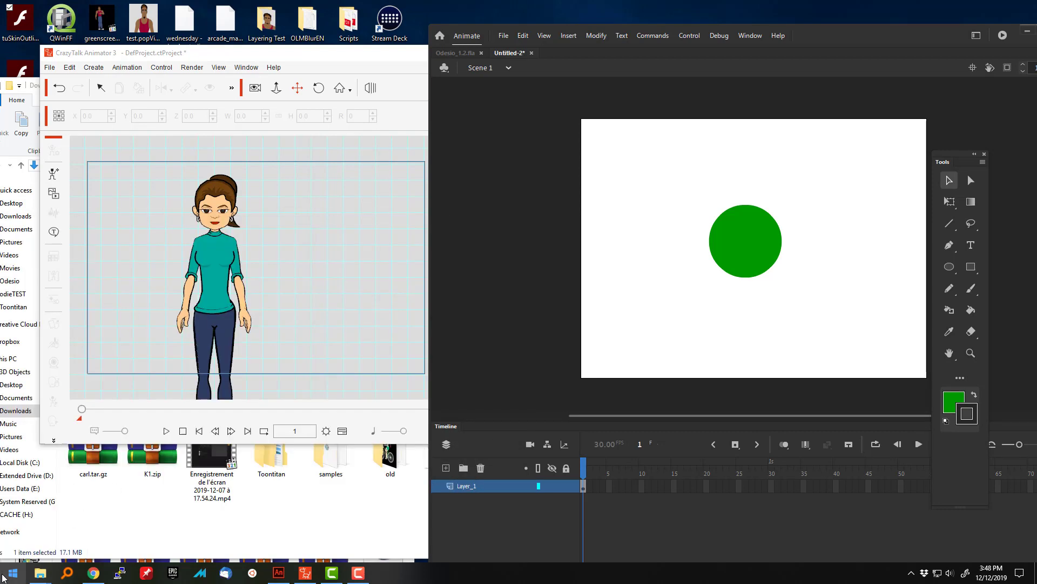
drag(307, 357, 227, 218)
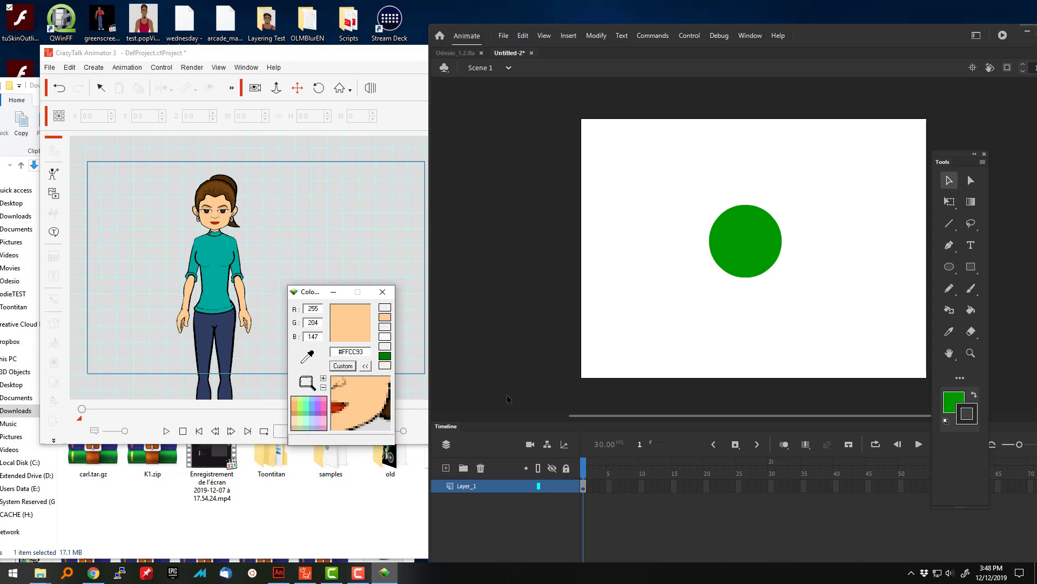
Step: Set Animate's fill colour to #FFCC93 and fill the circle with it using the Paint Bucket
click(959, 400)
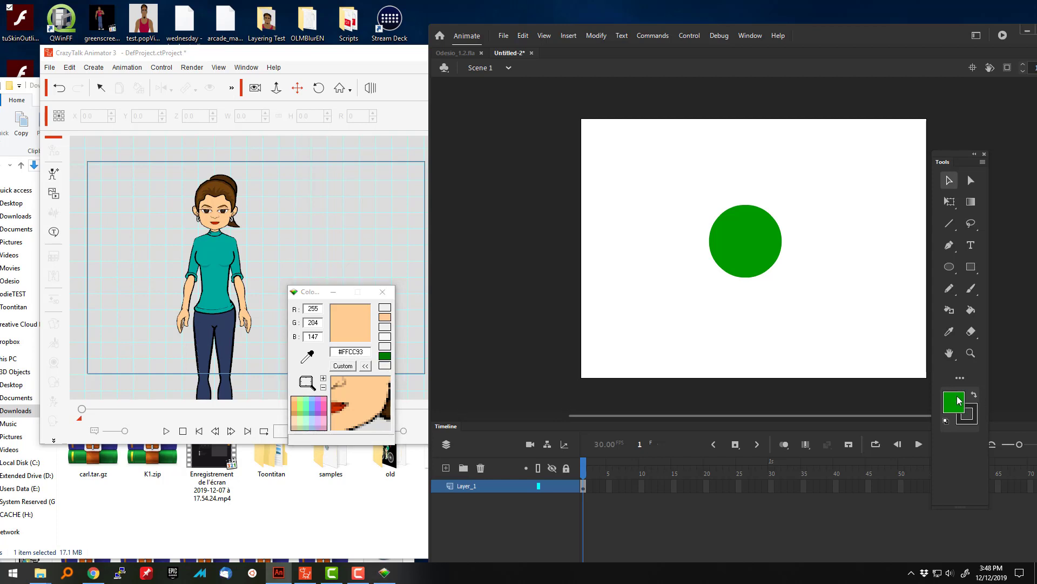
click(960, 400)
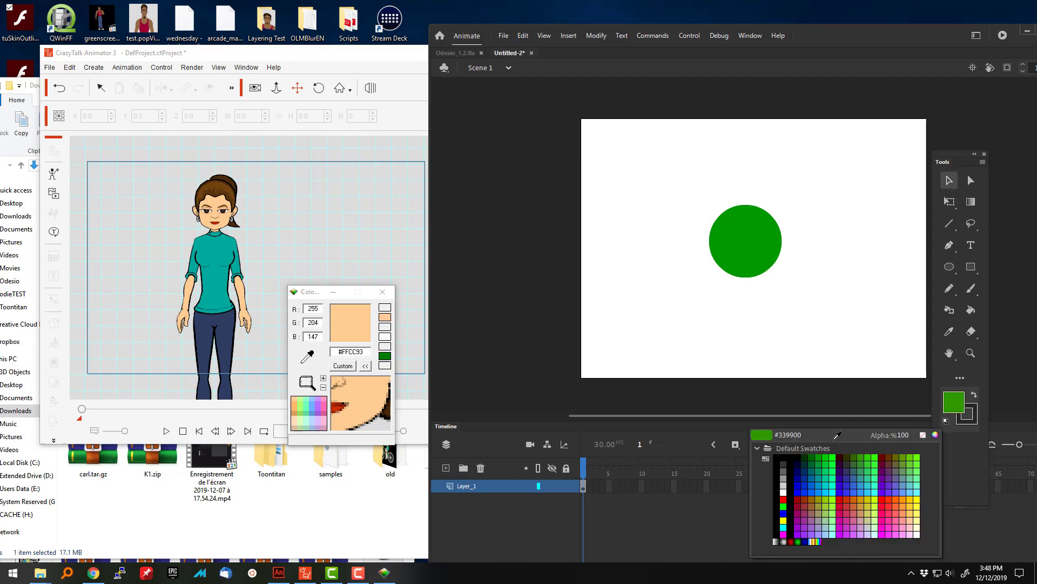
click(795, 435)
drag(803, 435, 791, 435)
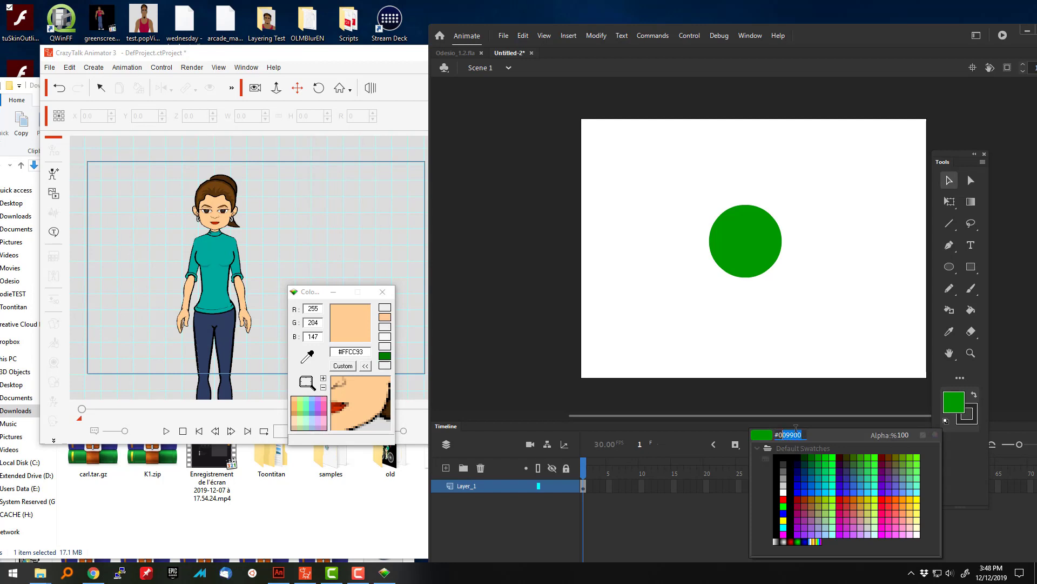
key(BackSpace)
text(ffcc93)
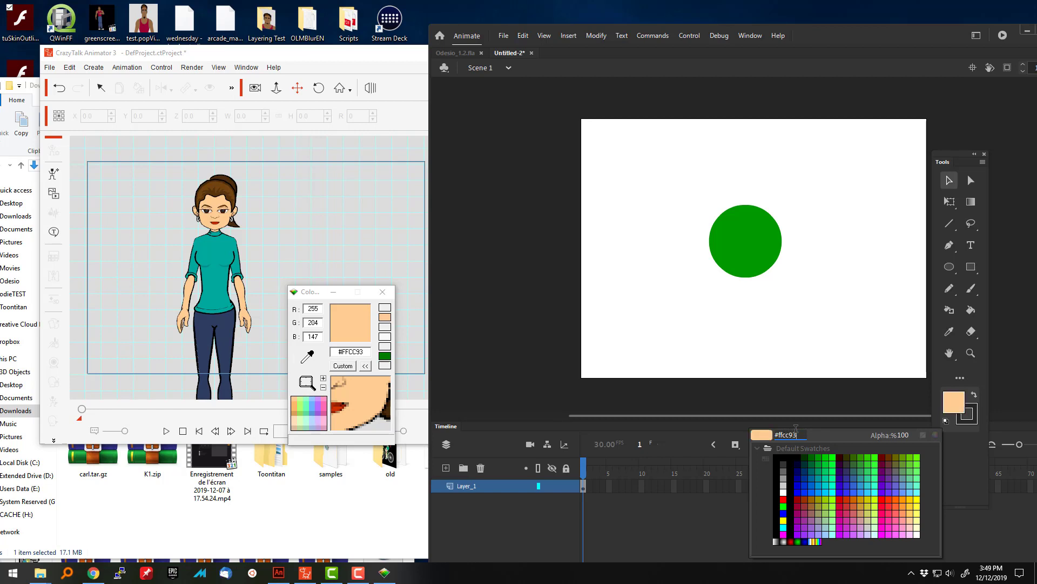
key(Return)
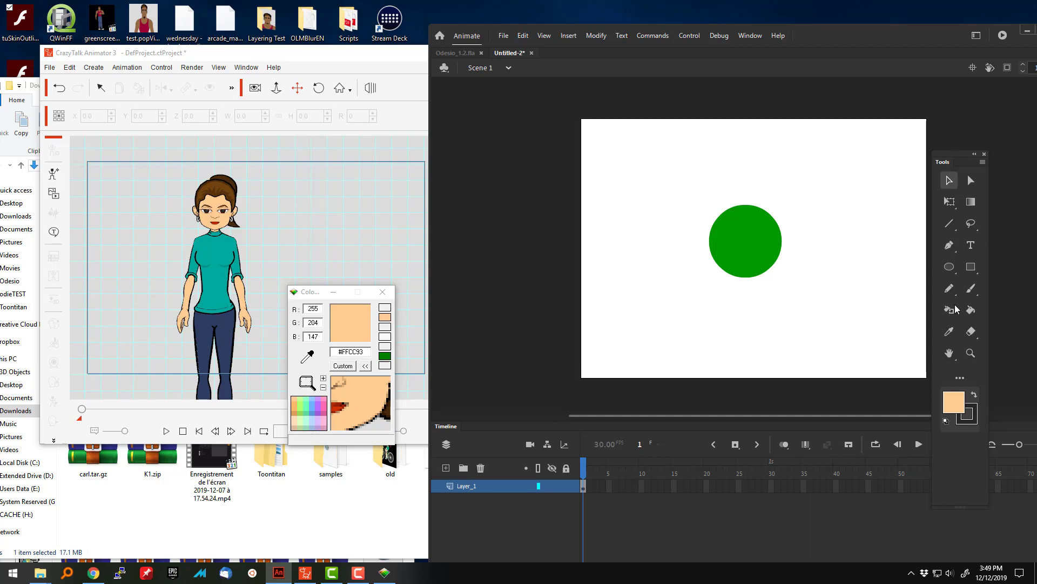
click(971, 310)
click(760, 248)
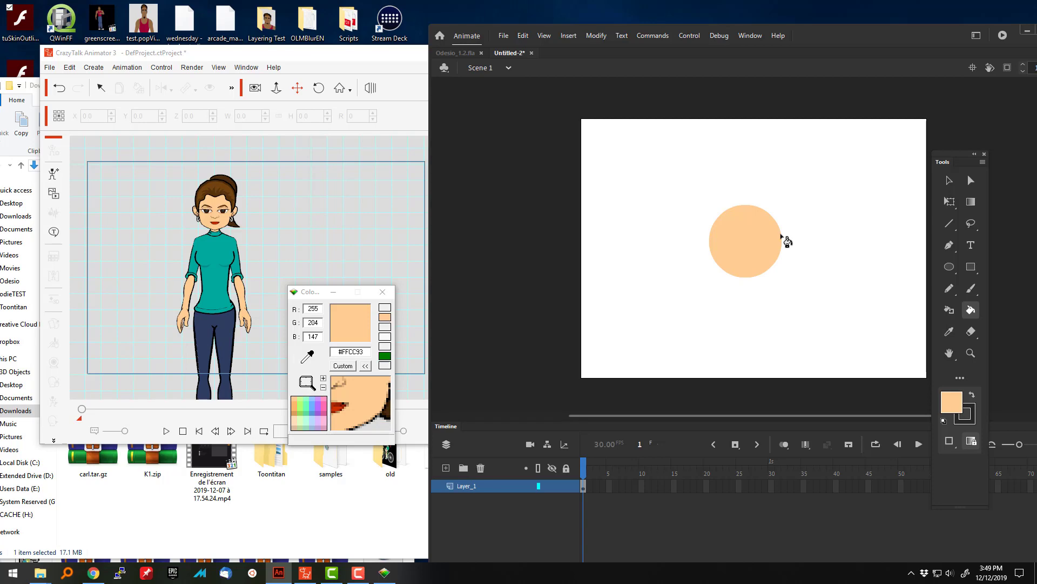
Step: Export the drawing to the Desktop as an SWF movie named stylizer
key(ctrl+alt+shift+s)
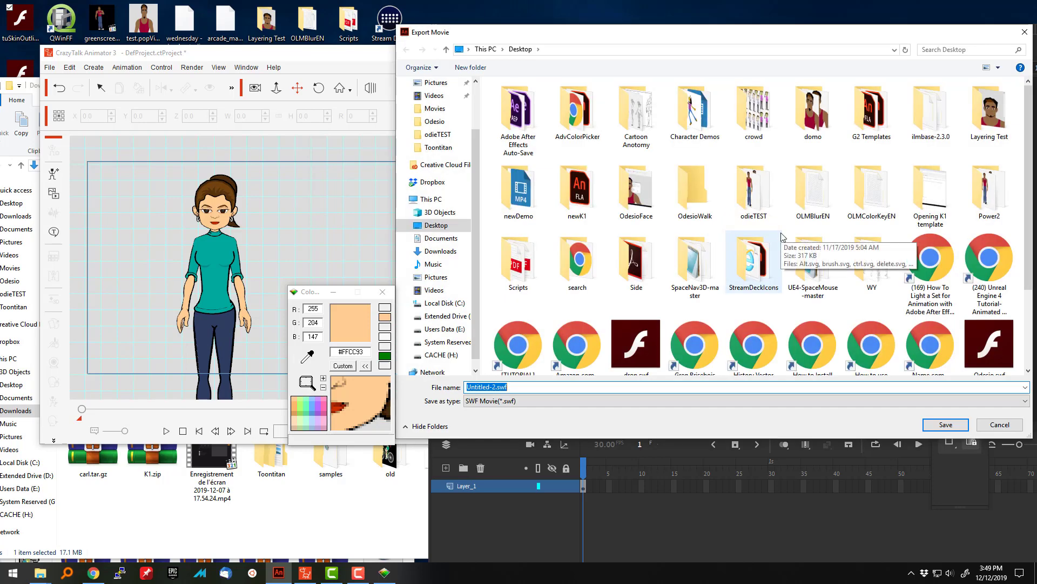
text(sty)
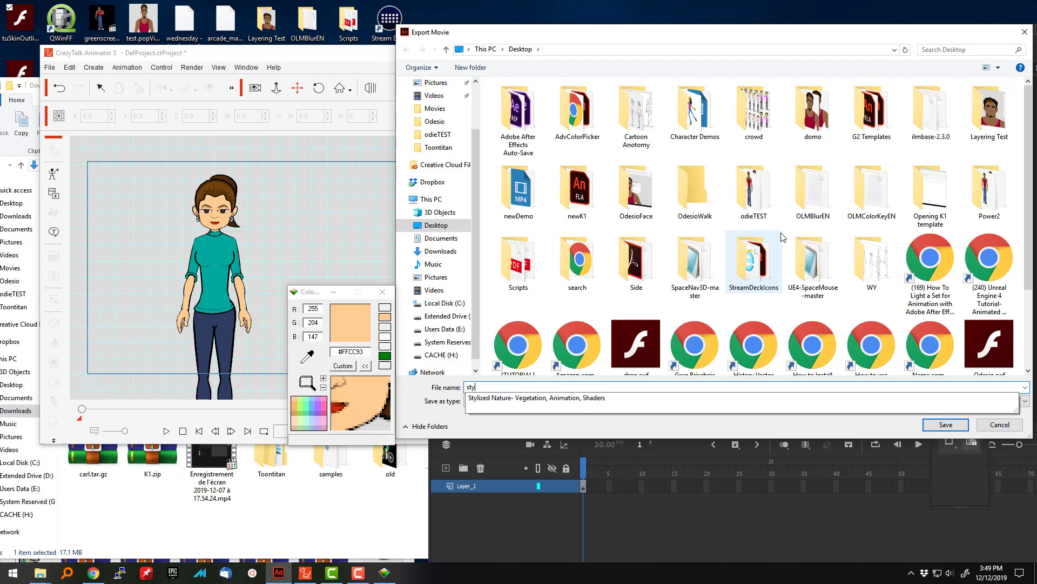
text(lizer)
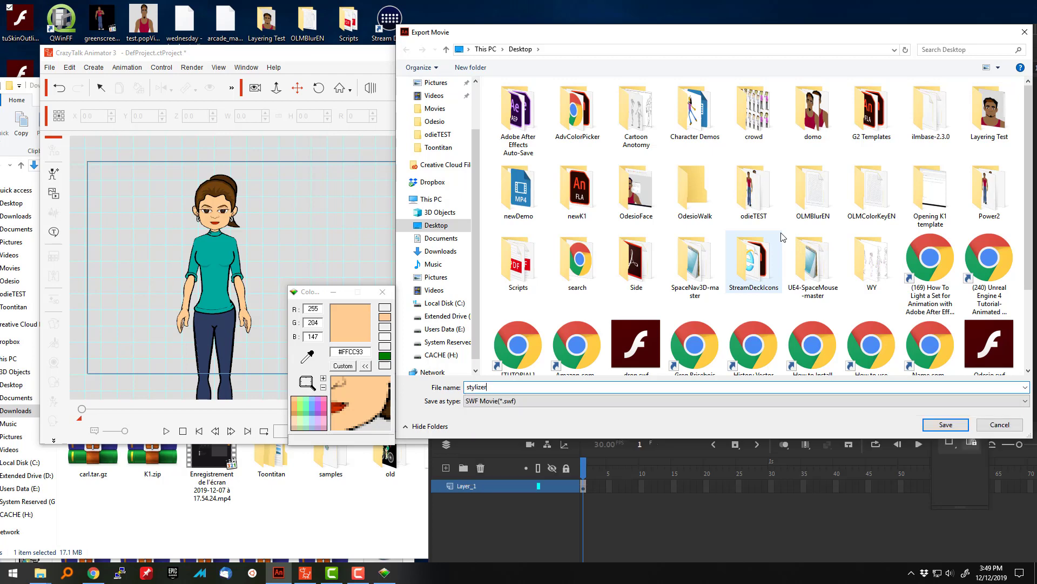
click(965, 424)
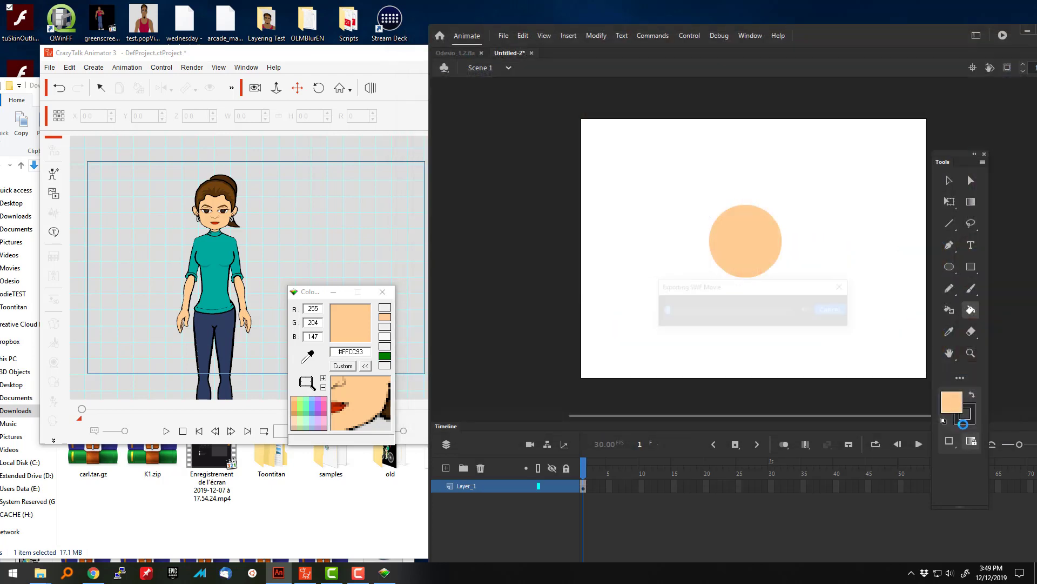
Step: Minimise Animate and the Downloads folder, move CrazyTalk Animator clear of the desktop files, and close Color Cop
click(1027, 31)
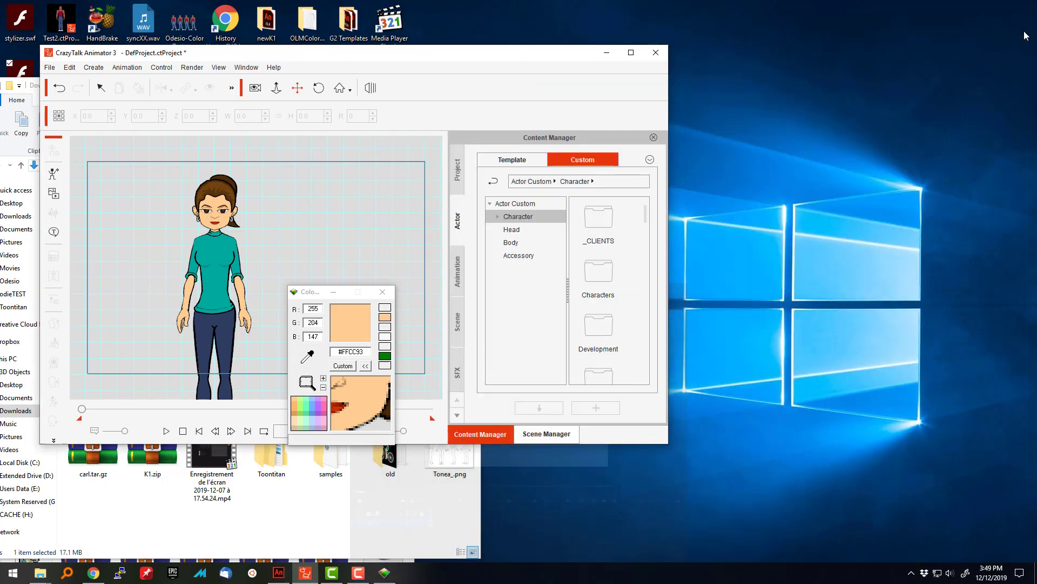
drag(518, 53, 515, 132)
drag(400, 81, 333, 210)
drag(481, 138, 881, 64)
click(402, 214)
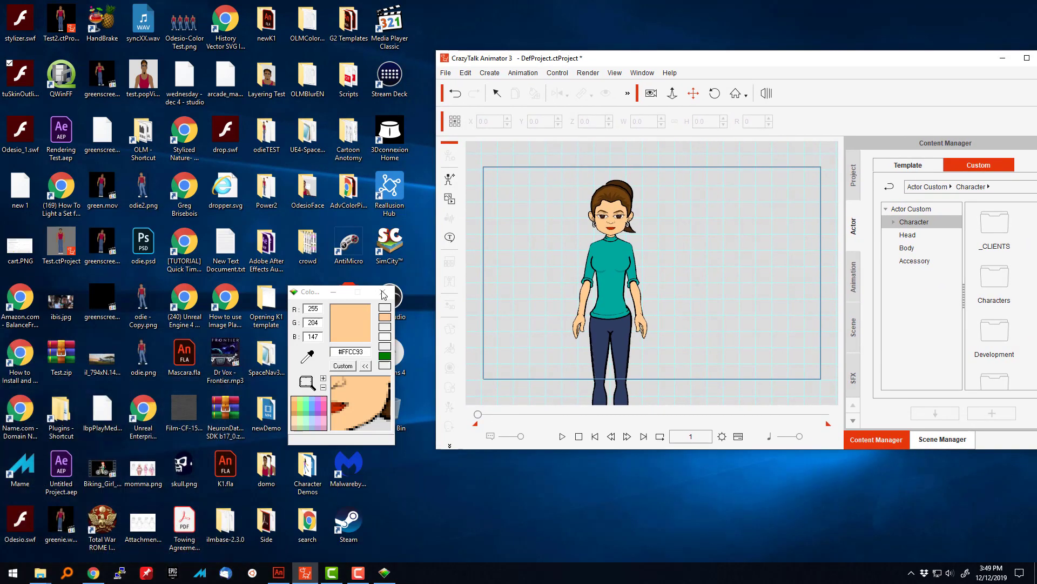
click(383, 292)
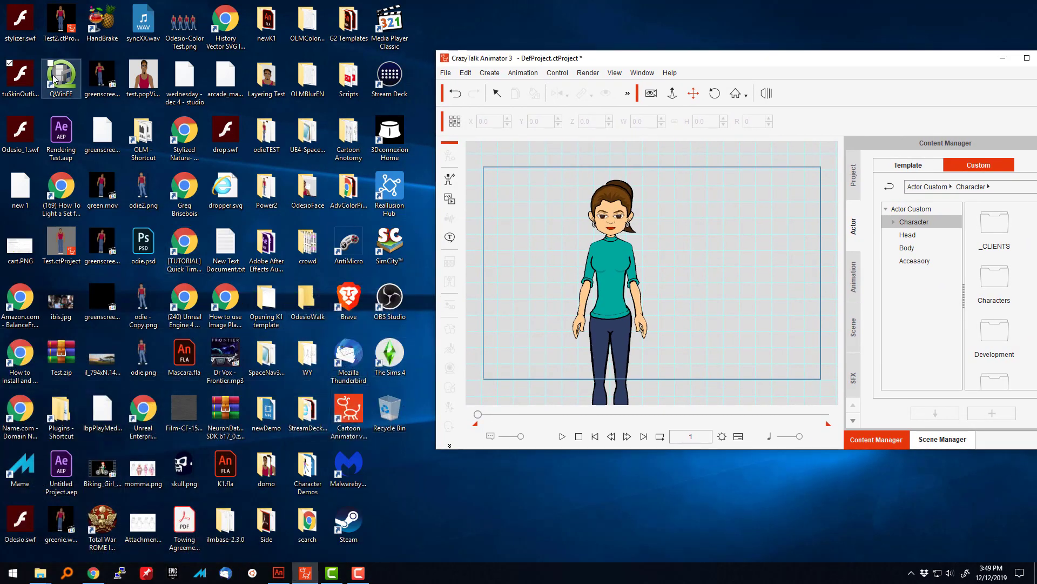
Step: Try to import stylizer.swf, and relaunch CrazyTalk Animator 3 in a resized window placed beside the desktop icons
drag(22, 28, 697, 258)
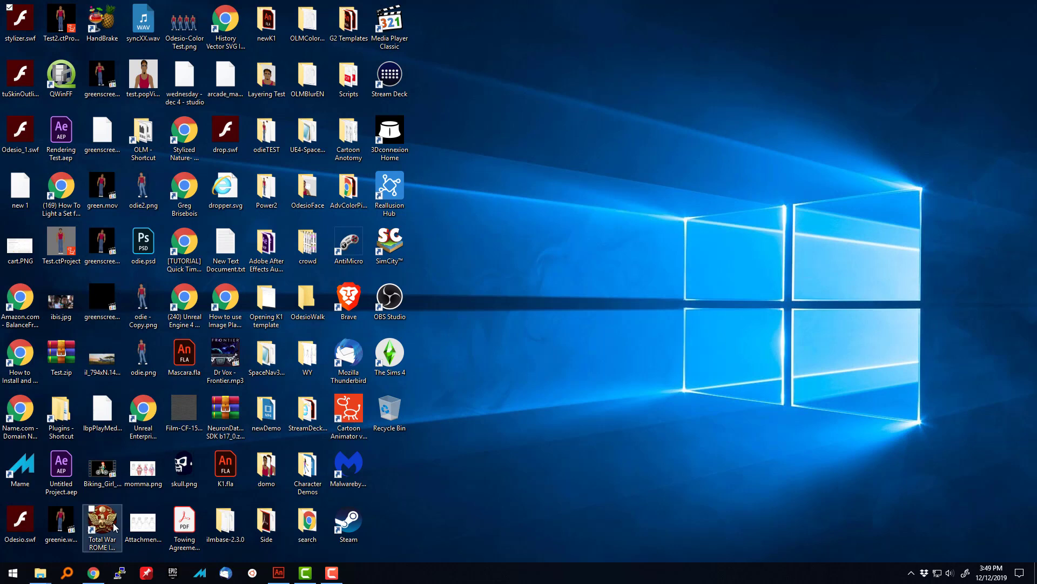
click(10, 576)
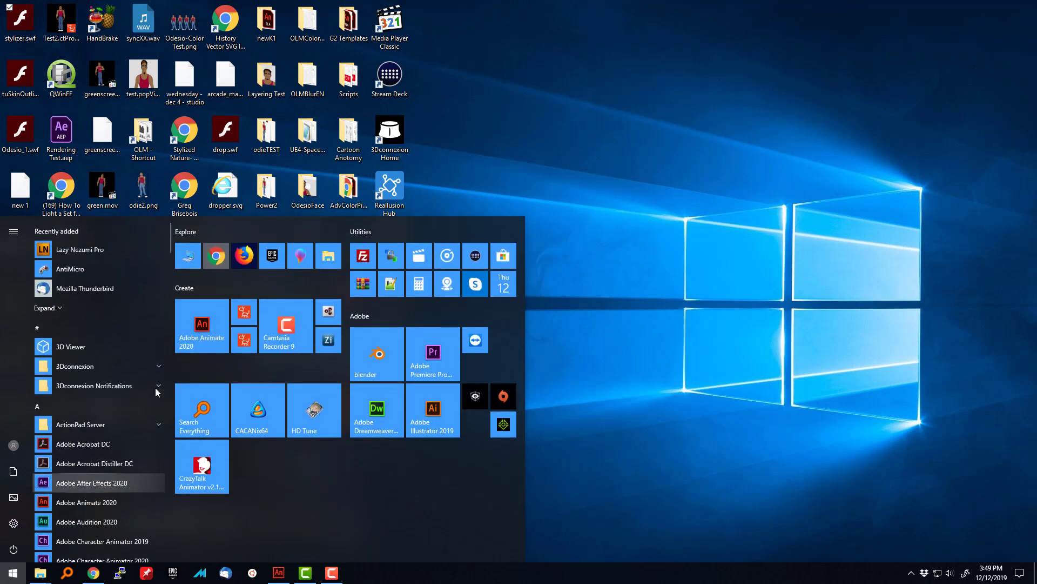
click(244, 318)
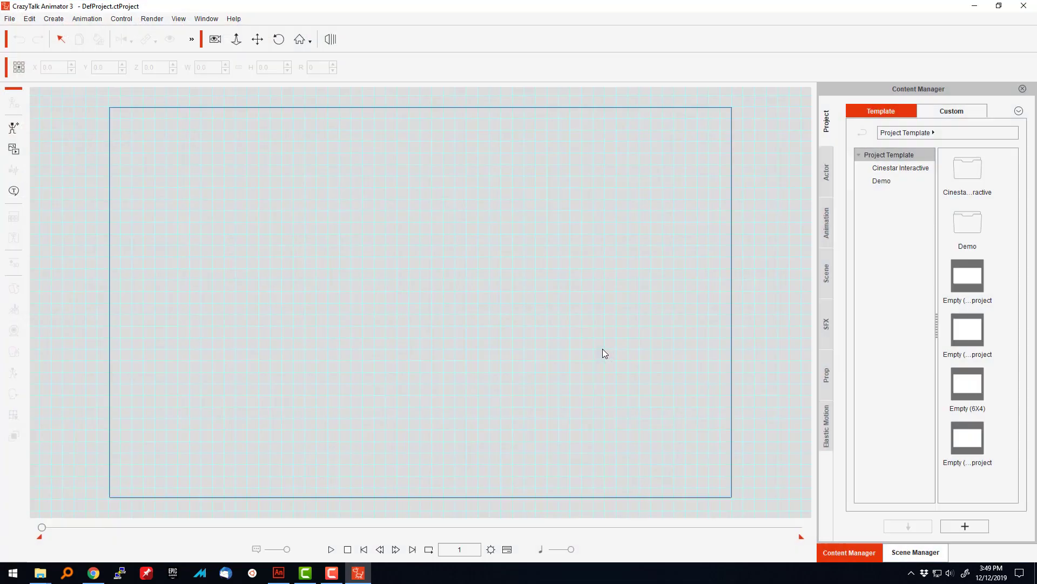
double_click(638, 12)
drag(635, 39, 719, 15)
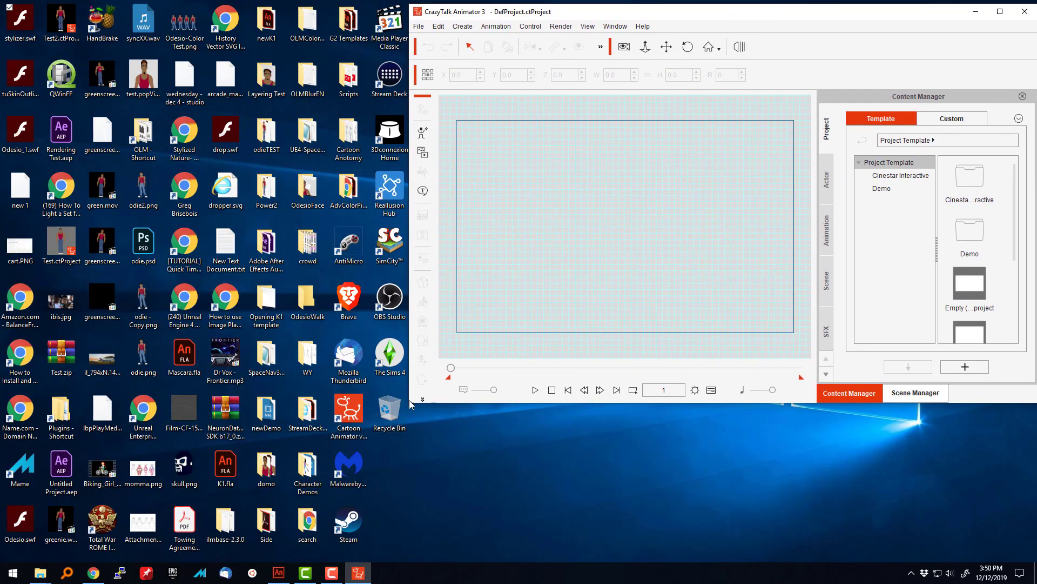
drag(410, 403, 426, 549)
Step: Import stylizer.swf from the desktop and Sofia.ctactor from Downloads onto the stage, and maximise the CrazyTalk Animator window
drag(20, 20, 747, 268)
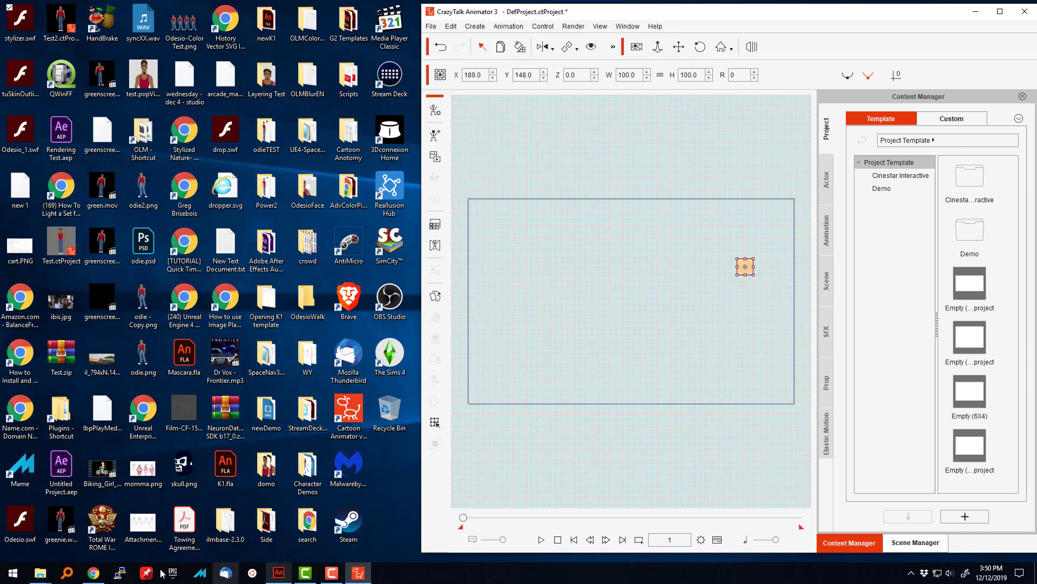
mouse_move(42, 574)
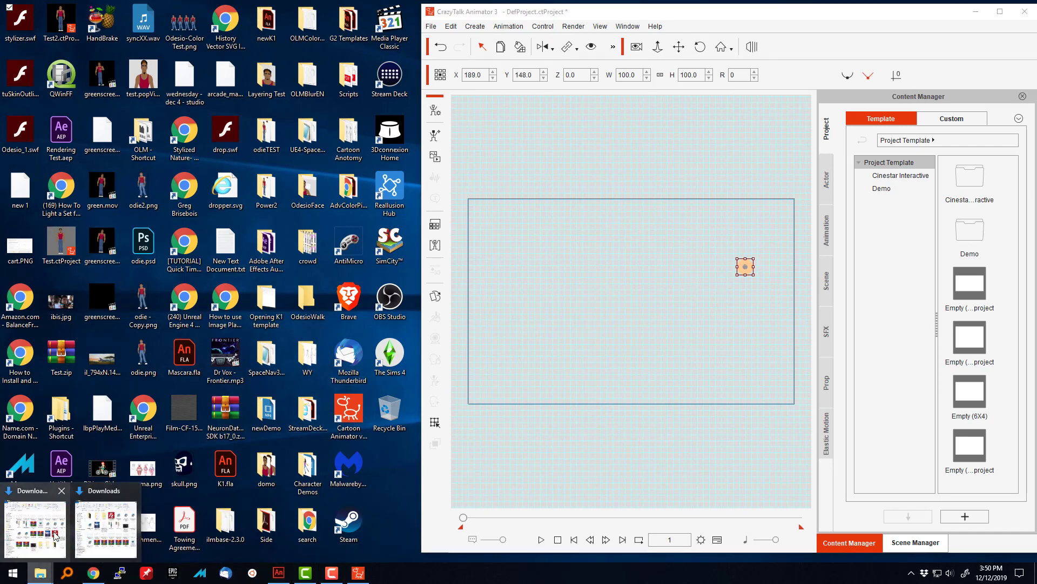
click(103, 497)
drag(157, 279, 599, 334)
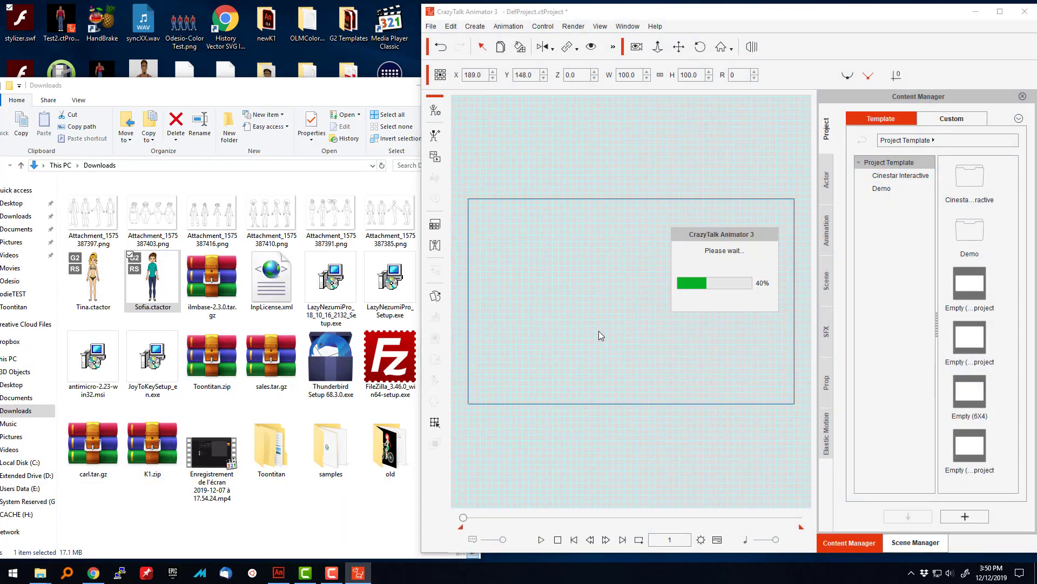
double_click(856, 11)
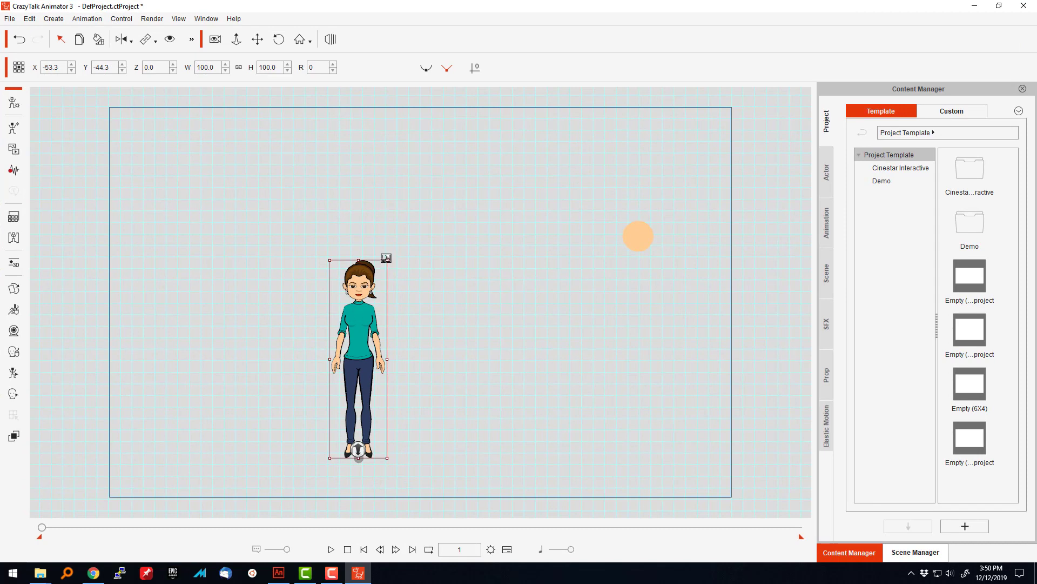
Step: Lay the circle partly over Sofia's face and compare the two skin tones up close
click(638, 234)
drag(642, 226, 381, 289)
click(435, 215)
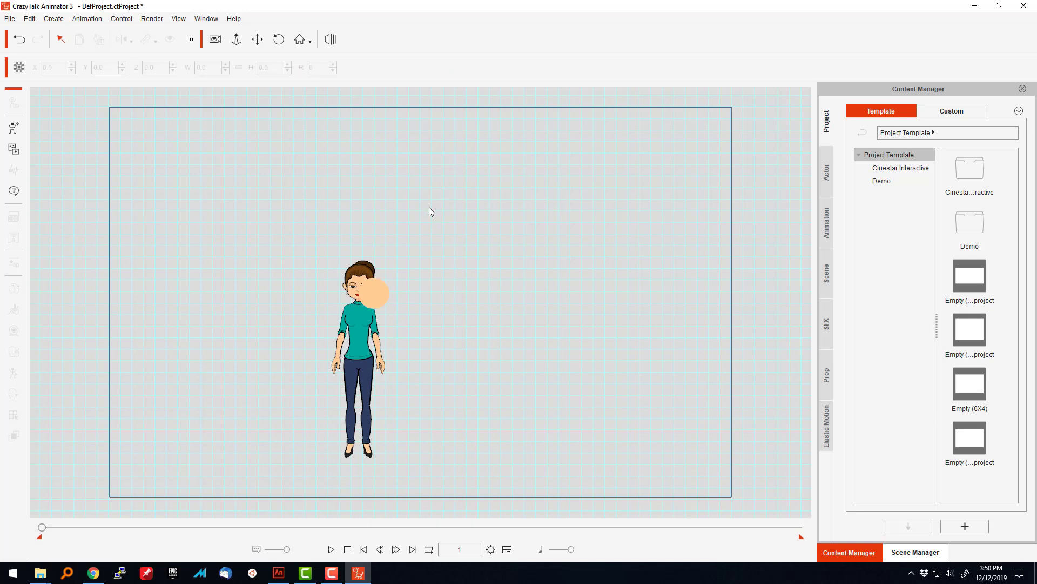
click(236, 39)
drag(409, 321, 368, 157)
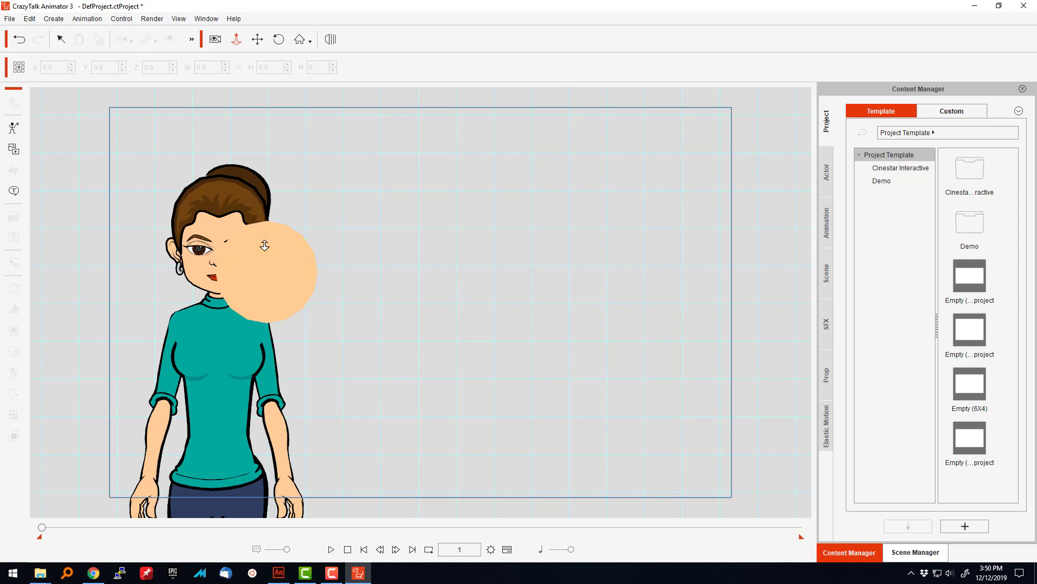
Step: Move the circle off Sofia's face into the empty area beside her head
click(270, 266)
drag(261, 212, 384, 115)
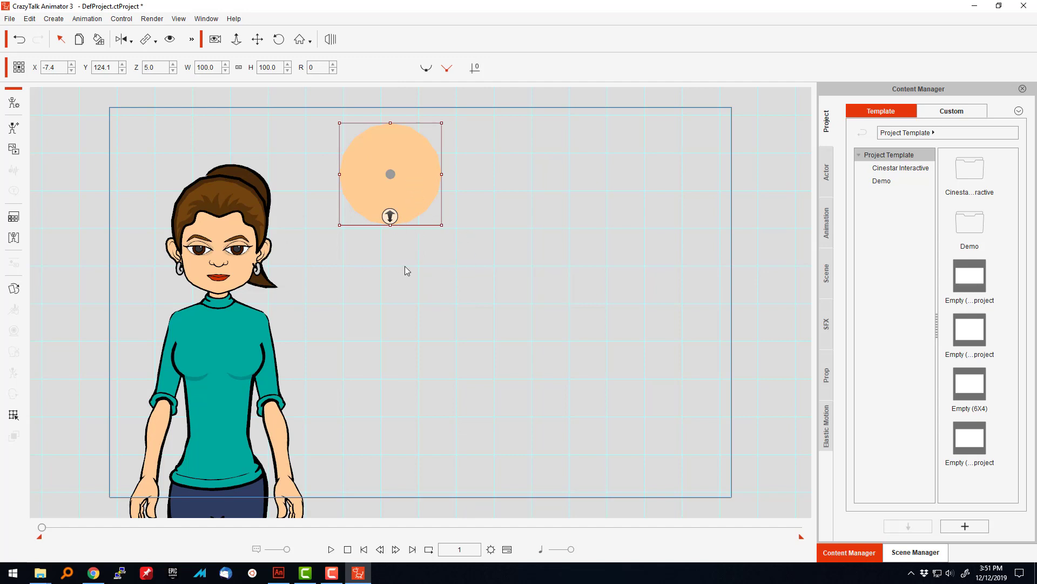
drag(407, 175, 429, 201)
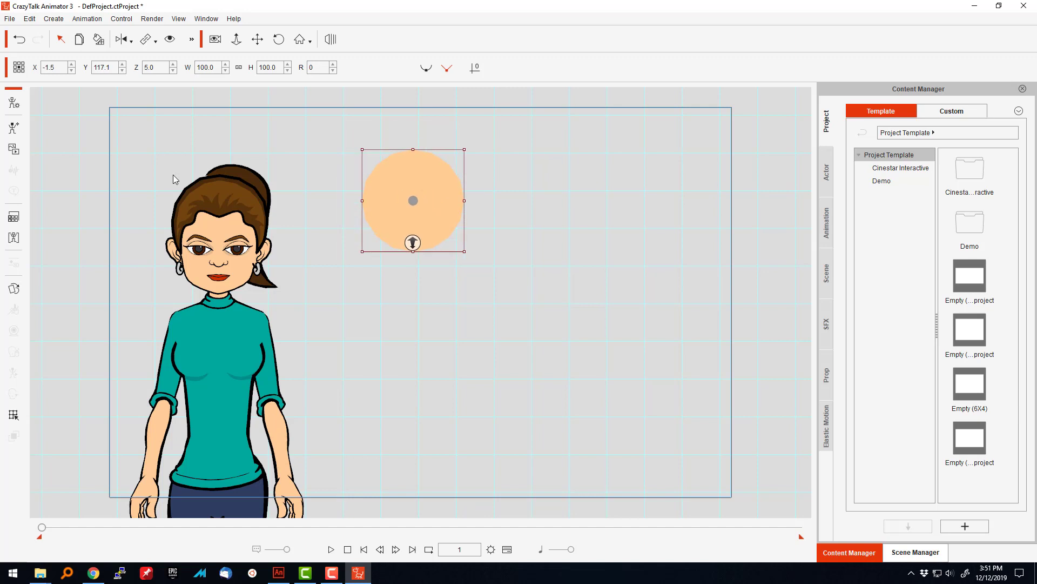
Step: Assign the circle's fill style, index 2, to the Skin01 group with the Vector Grouping Tool, and return to the stage
click(13, 102)
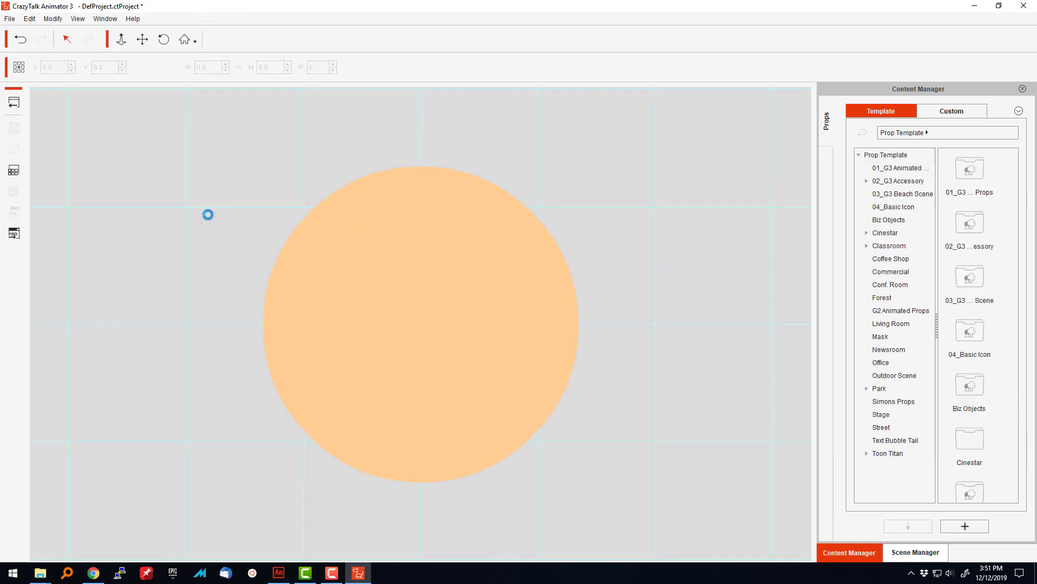
click(380, 277)
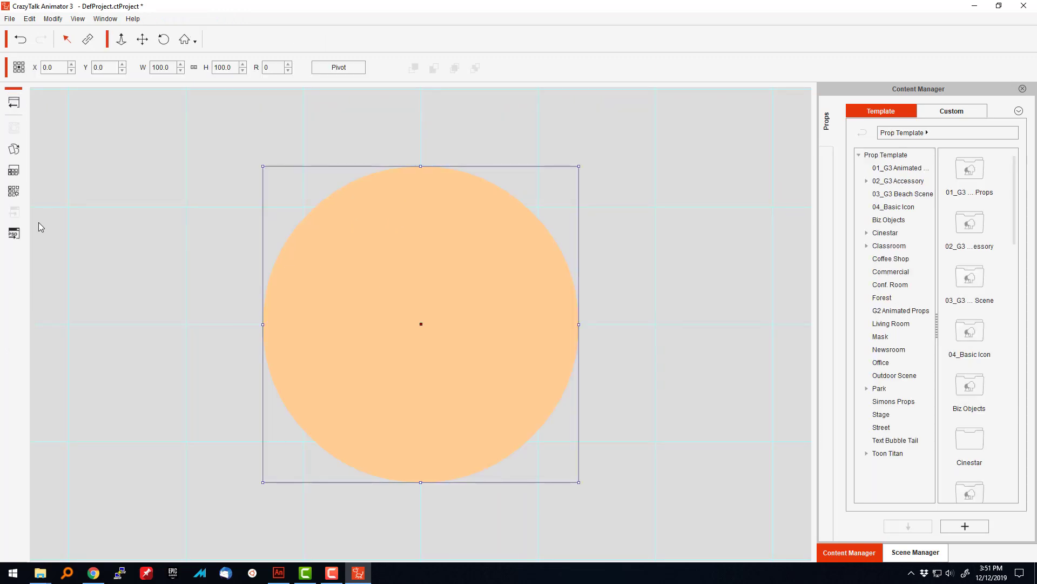
click(15, 192)
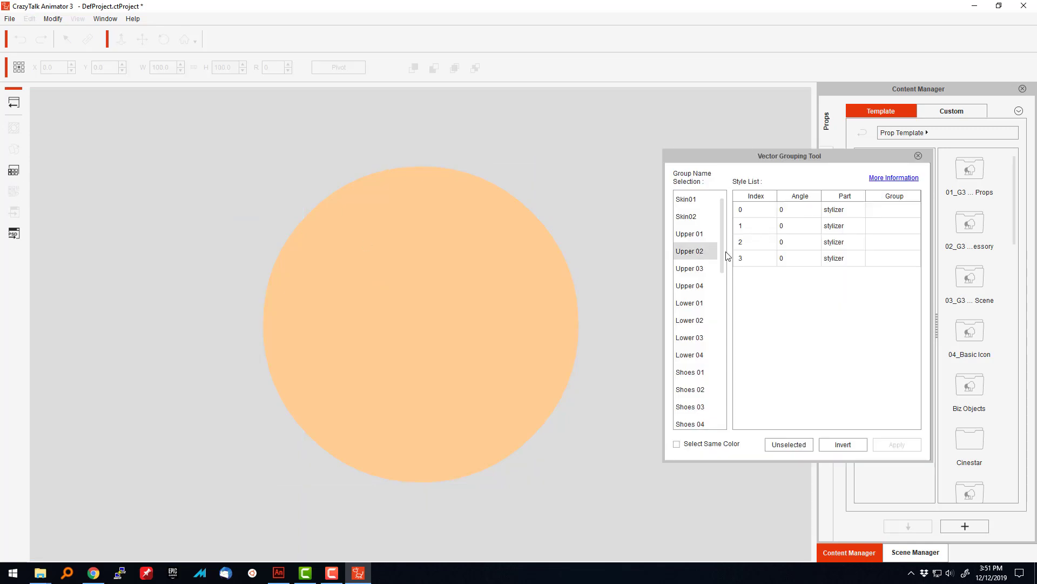
click(901, 209)
click(895, 225)
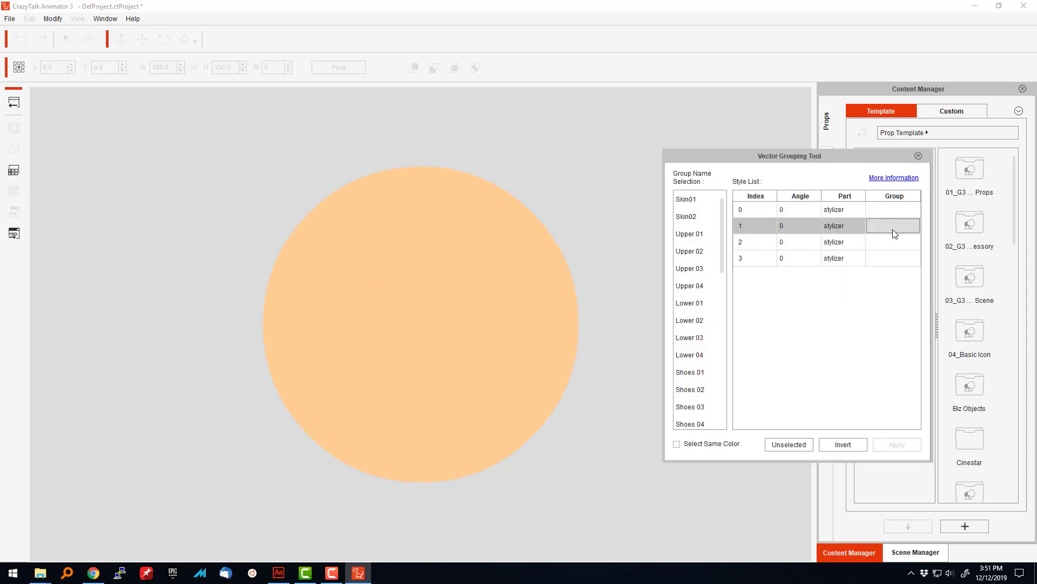
click(890, 243)
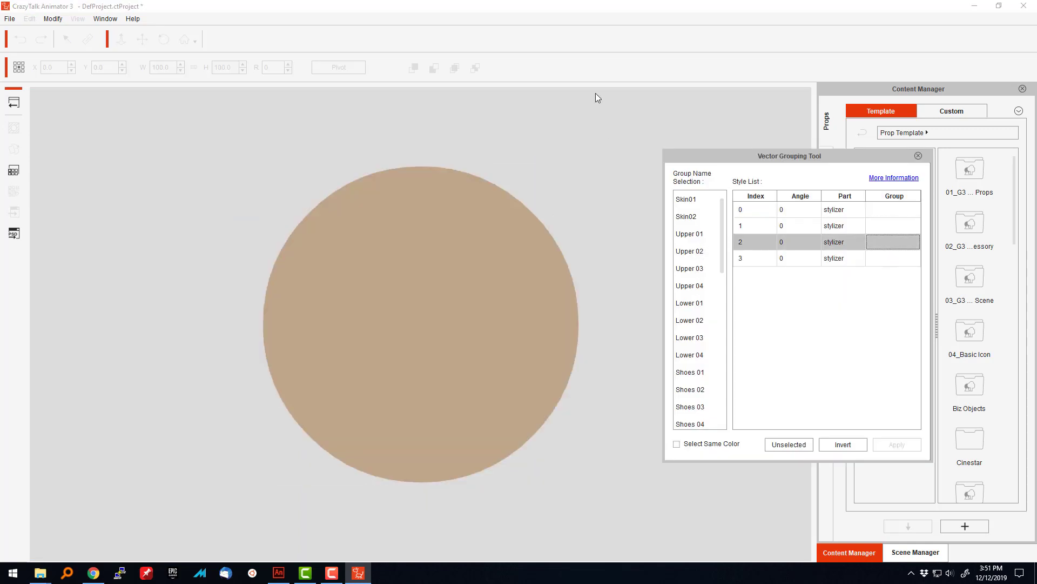
click(686, 200)
click(896, 444)
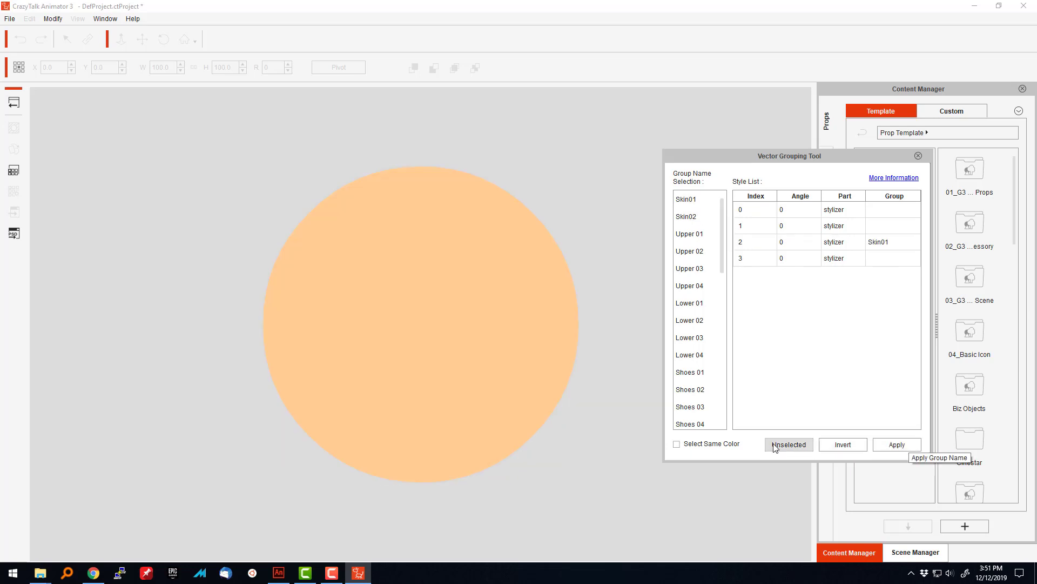
click(919, 156)
click(13, 102)
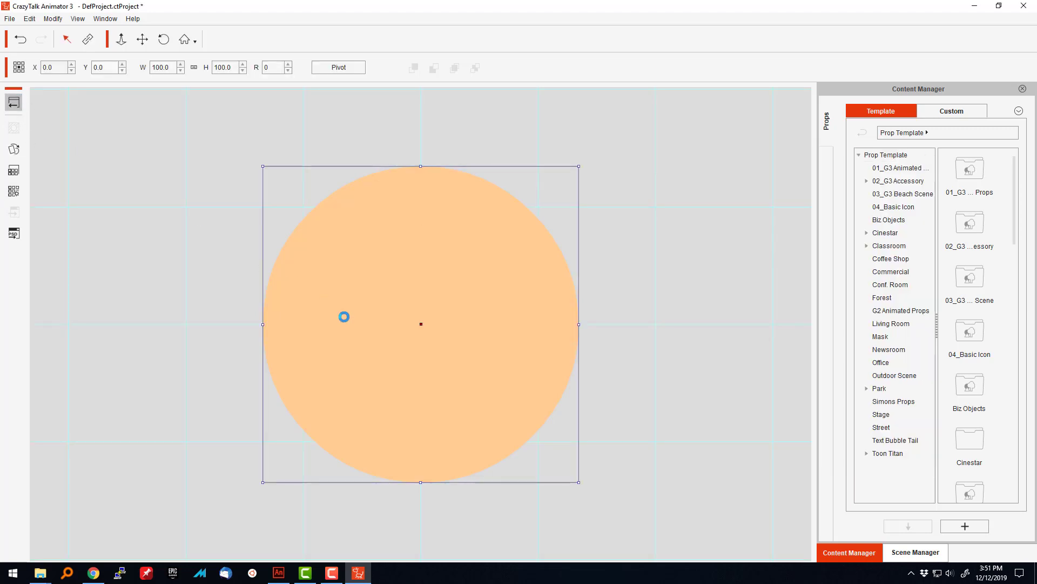
Step: Try the circle against Sofia's face and undo the move
click(399, 216)
drag(401, 211, 244, 274)
key(ctrl+z)
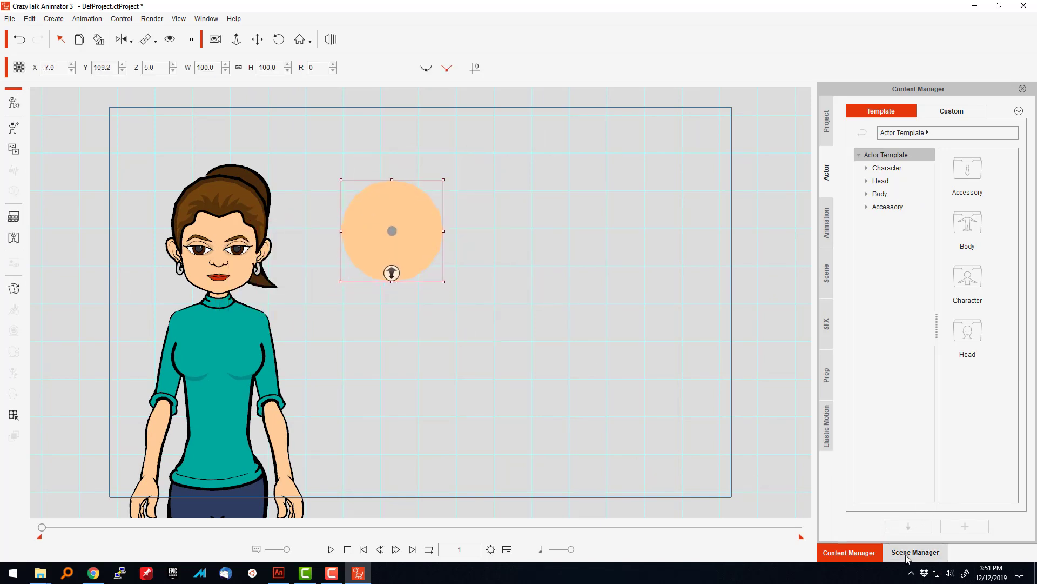
Step: Save the circle to the custom prop library and delete the duplicate Custom4 entry
click(829, 374)
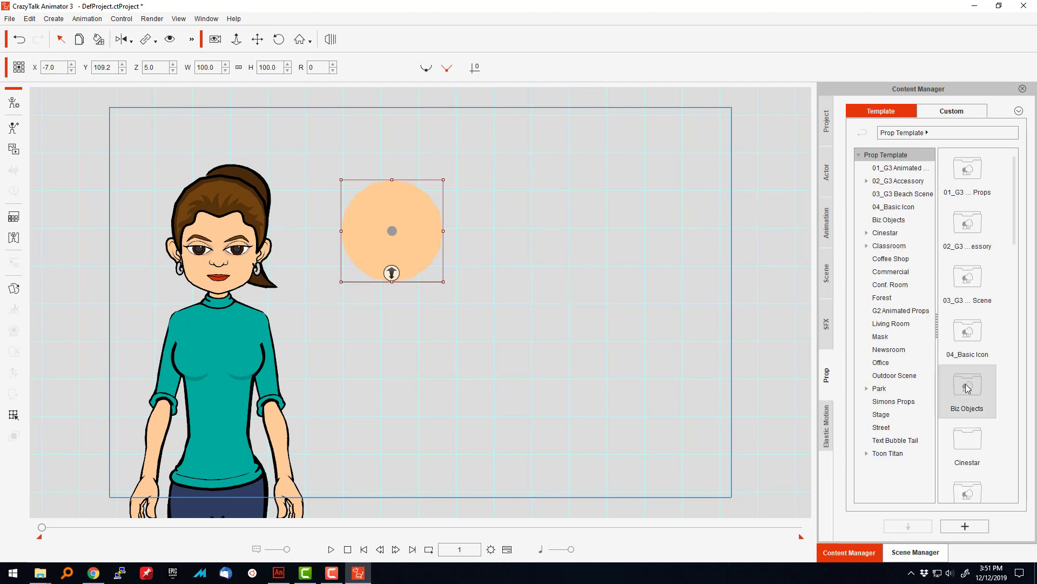
click(952, 530)
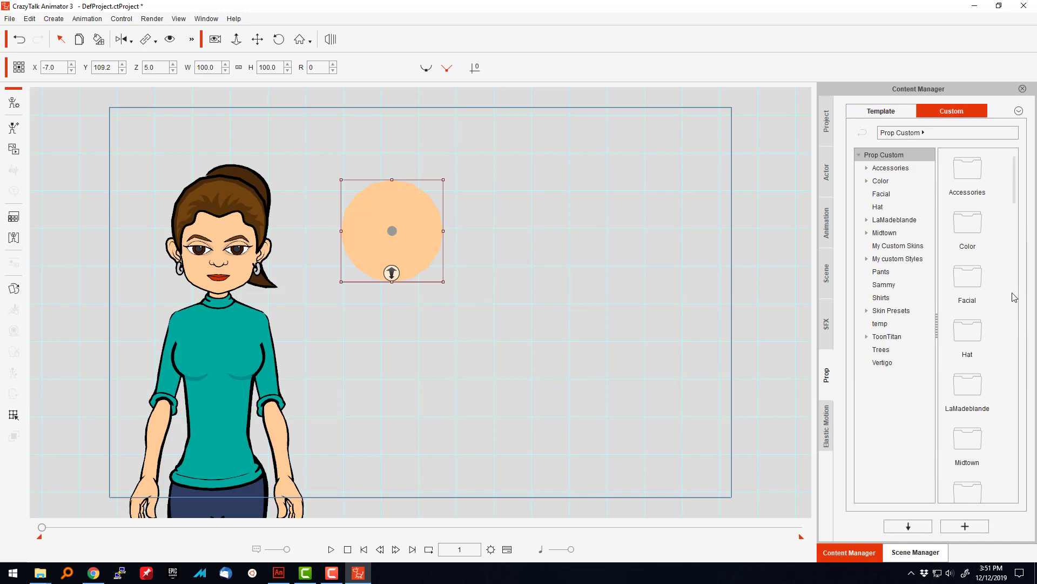
drag(1016, 196, 1033, 173)
click(965, 527)
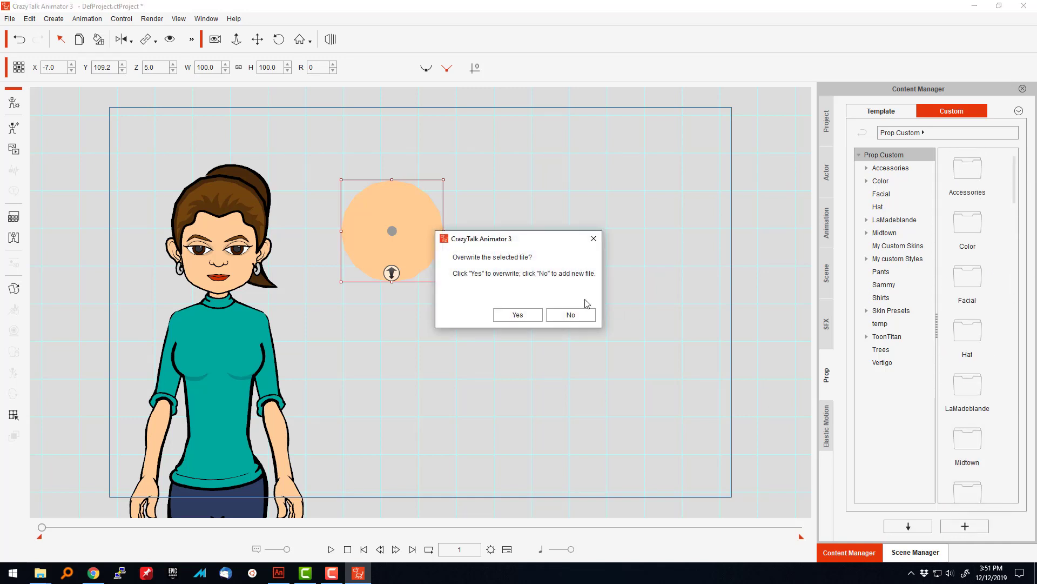
click(570, 315)
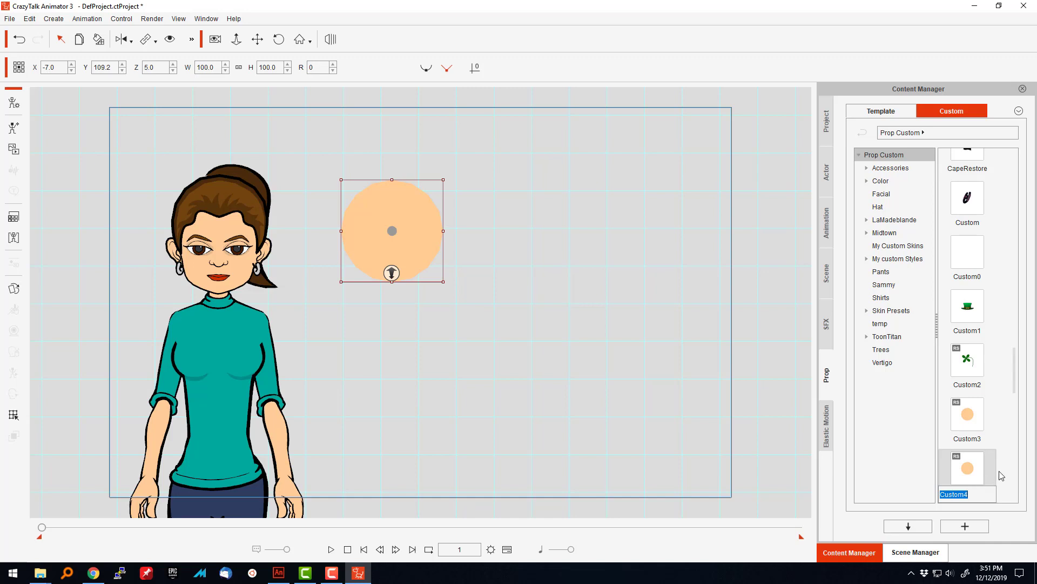
key(Return)
key(Delete)
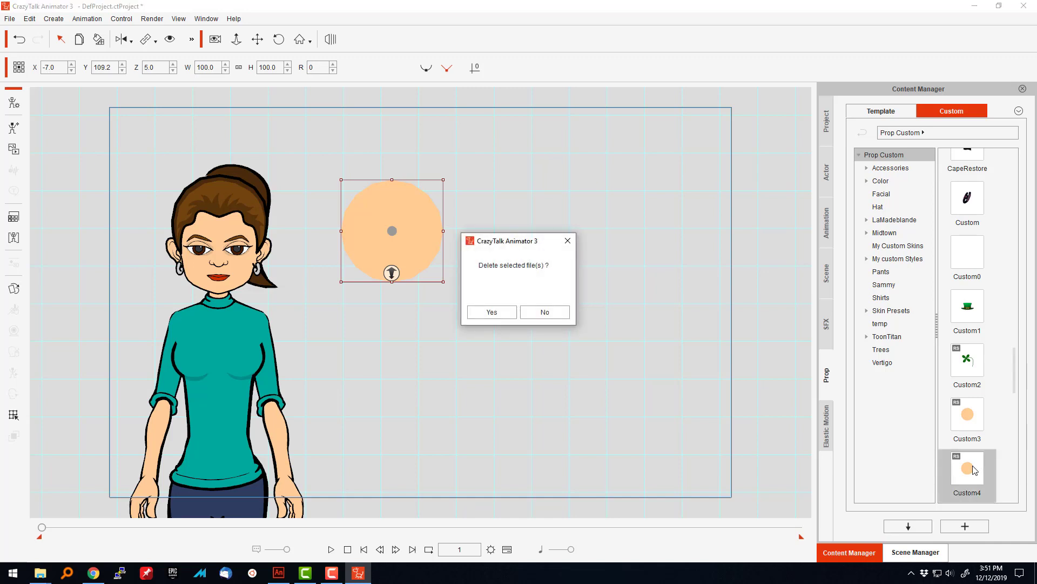
click(493, 312)
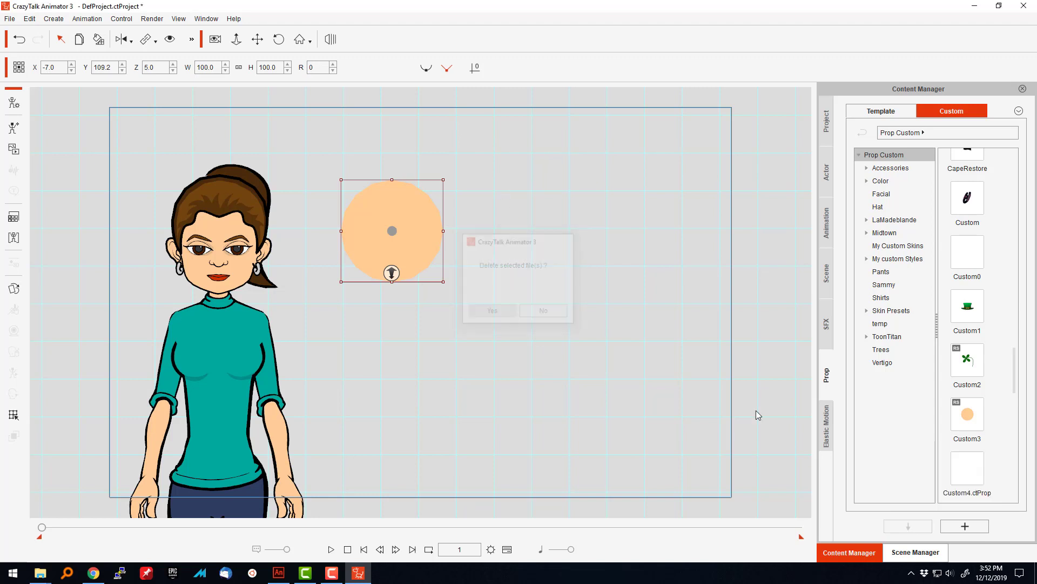
Step: Rename the saved circle prop Custom3 as outline fix
click(971, 440)
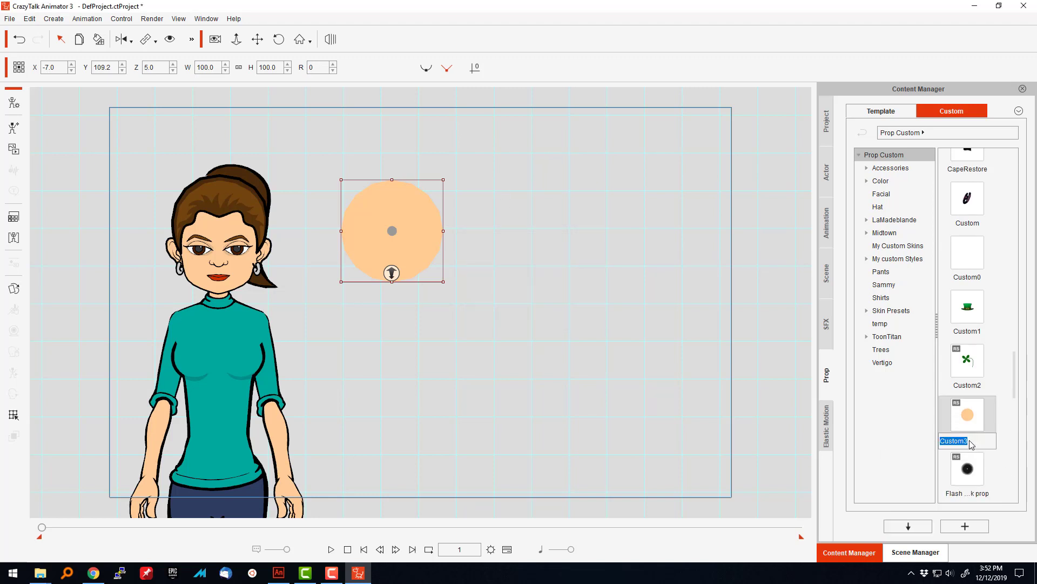
text(s)
key(Return)
Step: Delete the circle from the stage and place the saved outline fix prop beside Sofia
drag(984, 431, 428, 220)
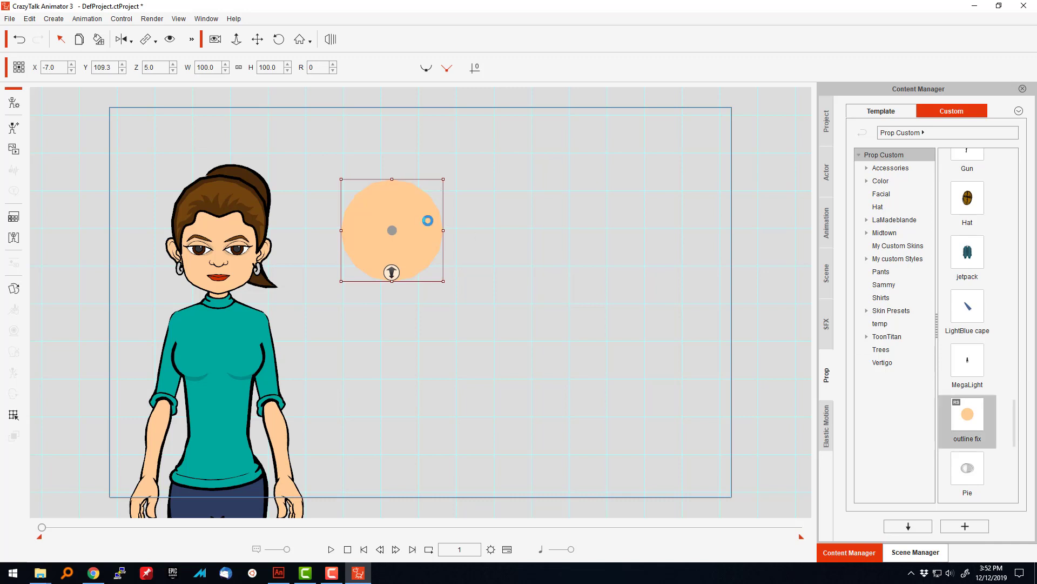
key(Delete)
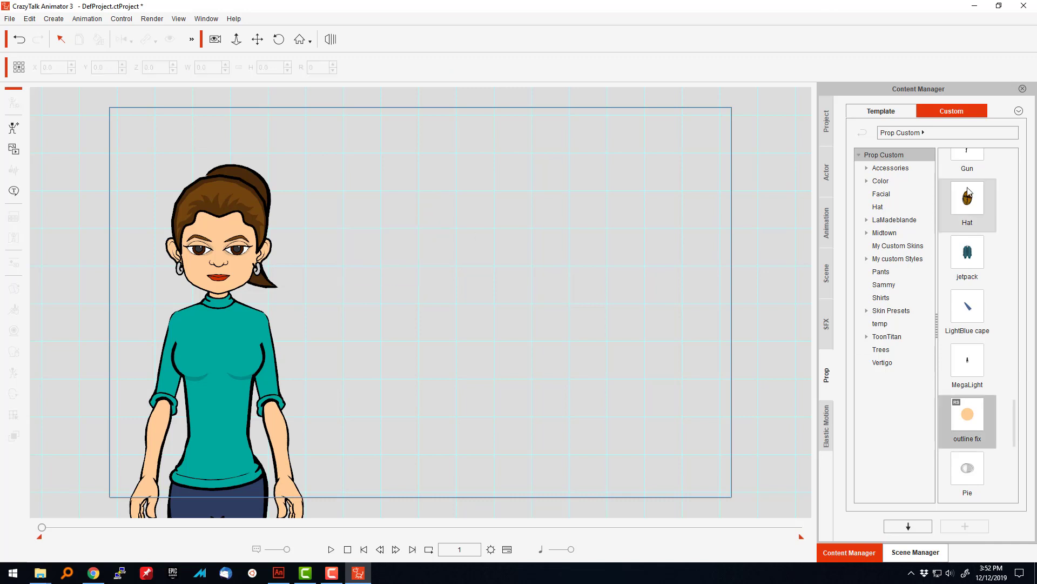
drag(967, 414, 404, 301)
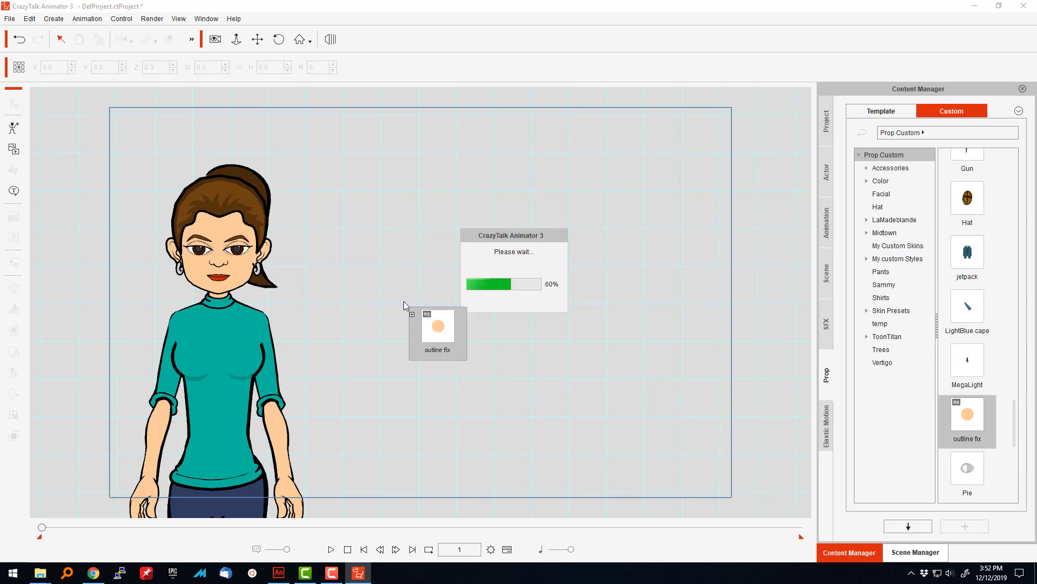
Step: Open Sofia in the character composer and assign all same-colored ungrouped outline entries of her mouth to the Skin01 vector group
click(248, 280)
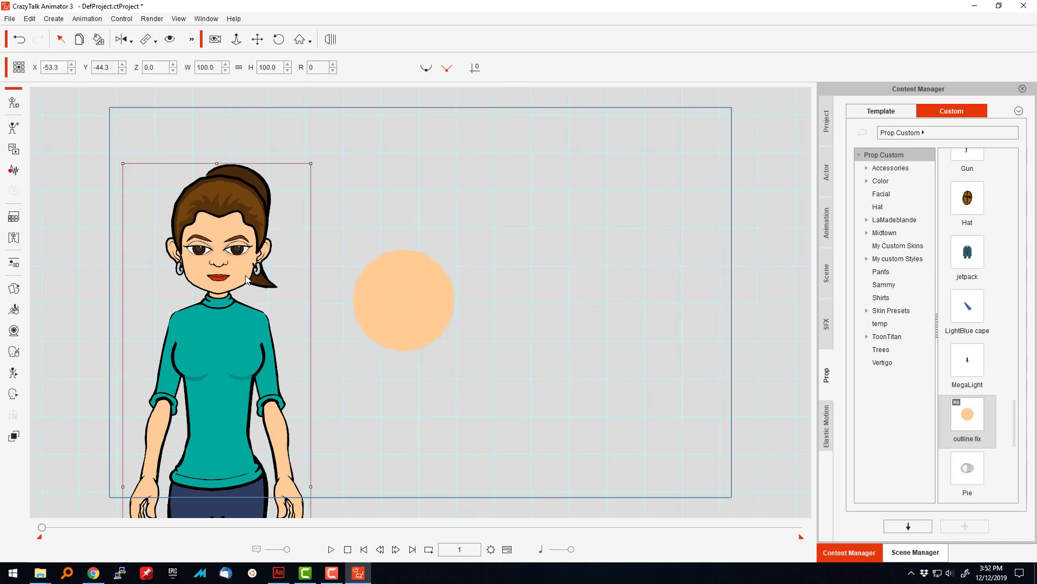
click(14, 105)
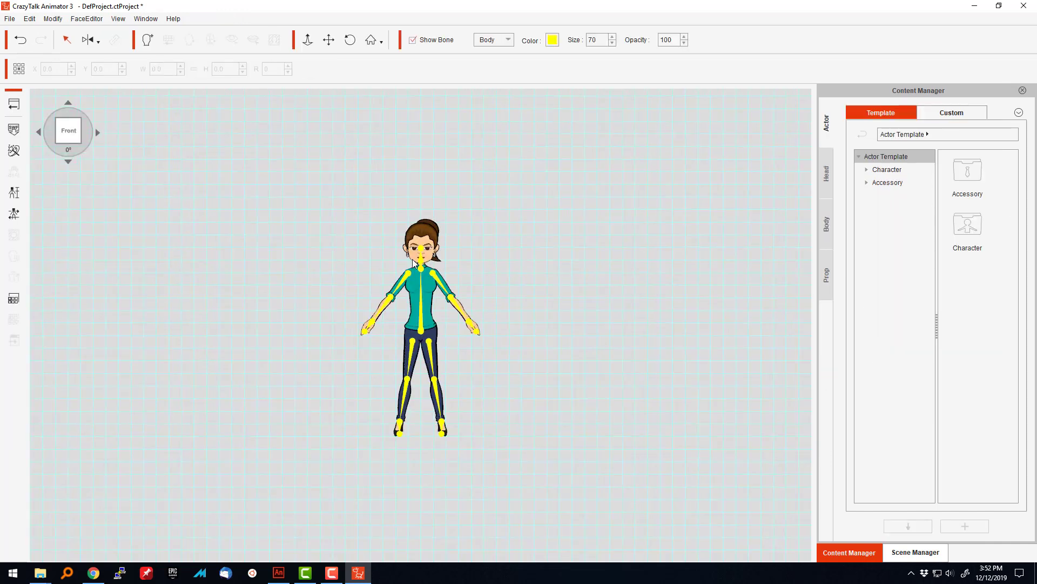
click(413, 263)
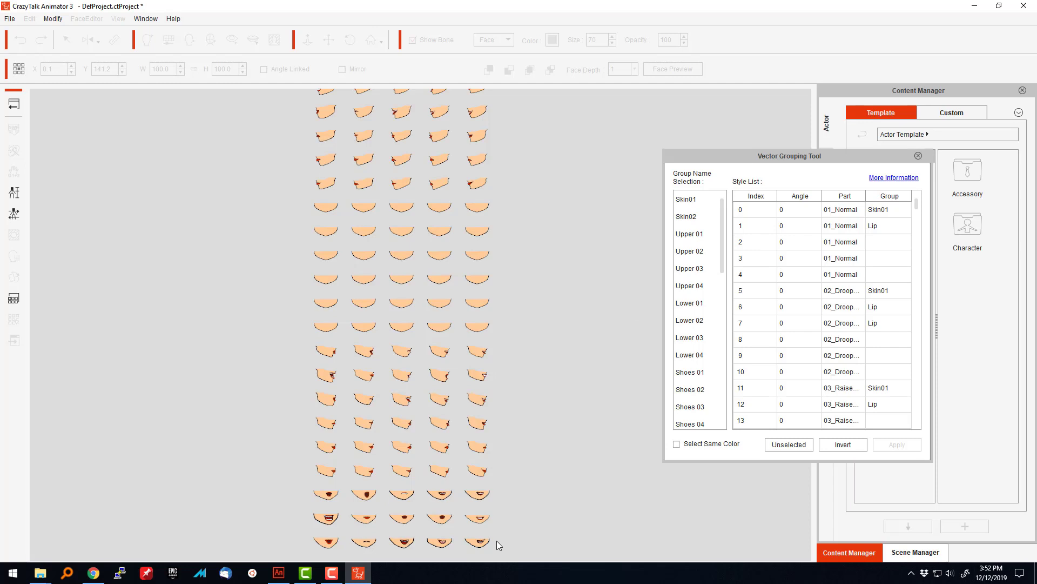
click(880, 248)
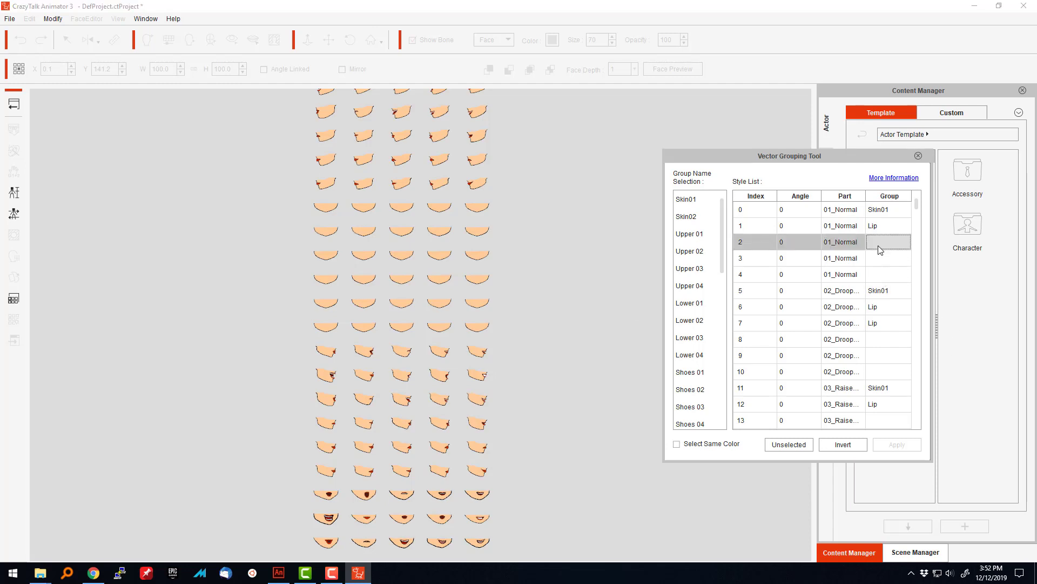
click(682, 444)
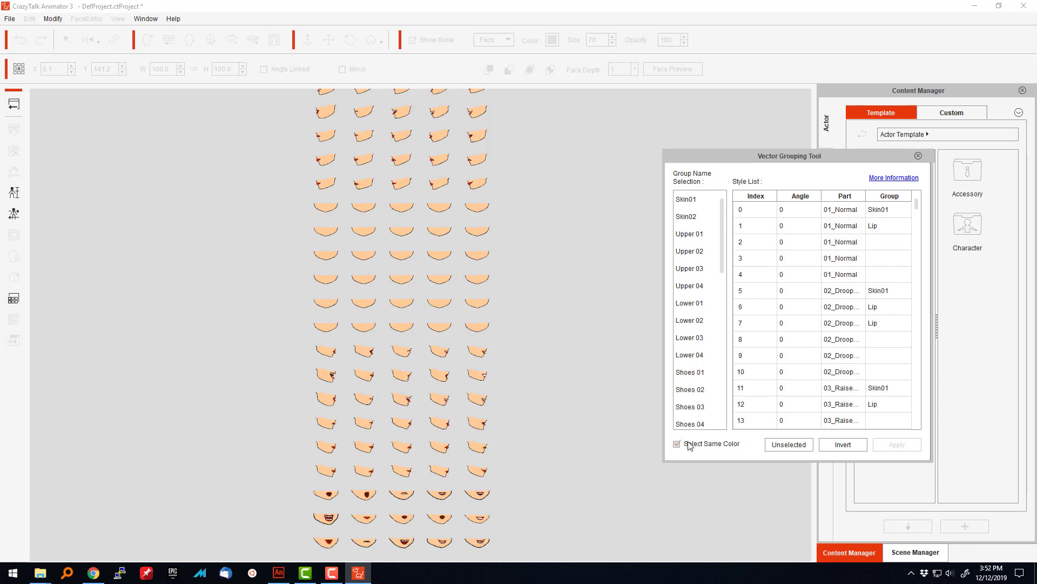
click(886, 252)
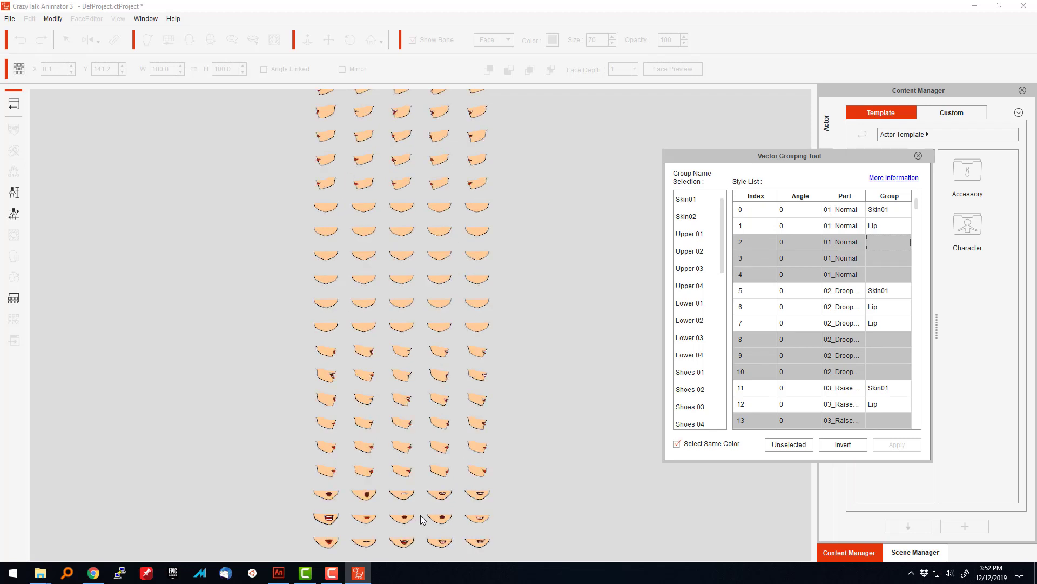
click(685, 200)
click(886, 444)
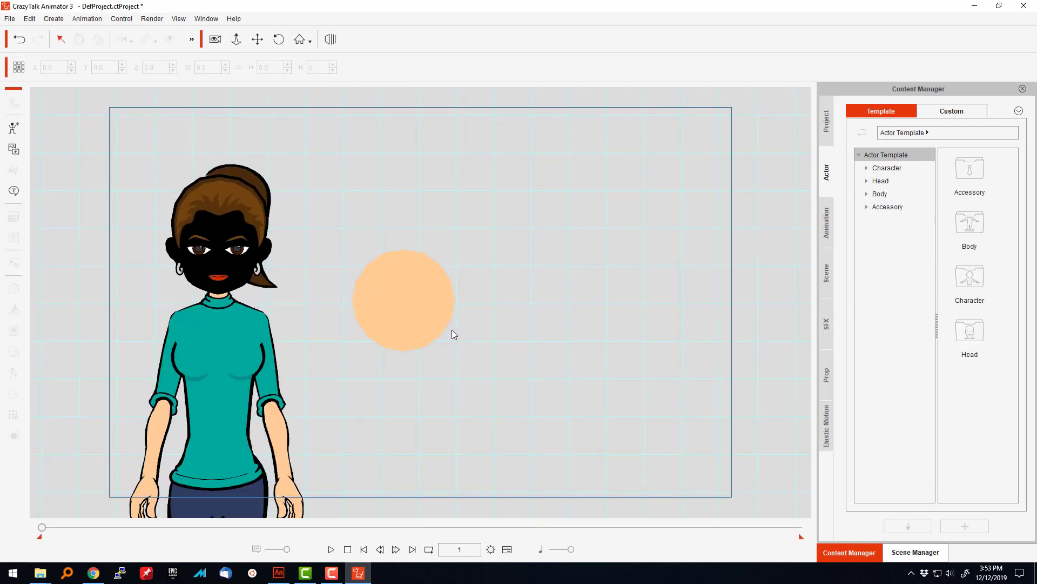
Step: Copy the outline fix circle's color style onto Sofia's face and deselect everything
click(405, 306)
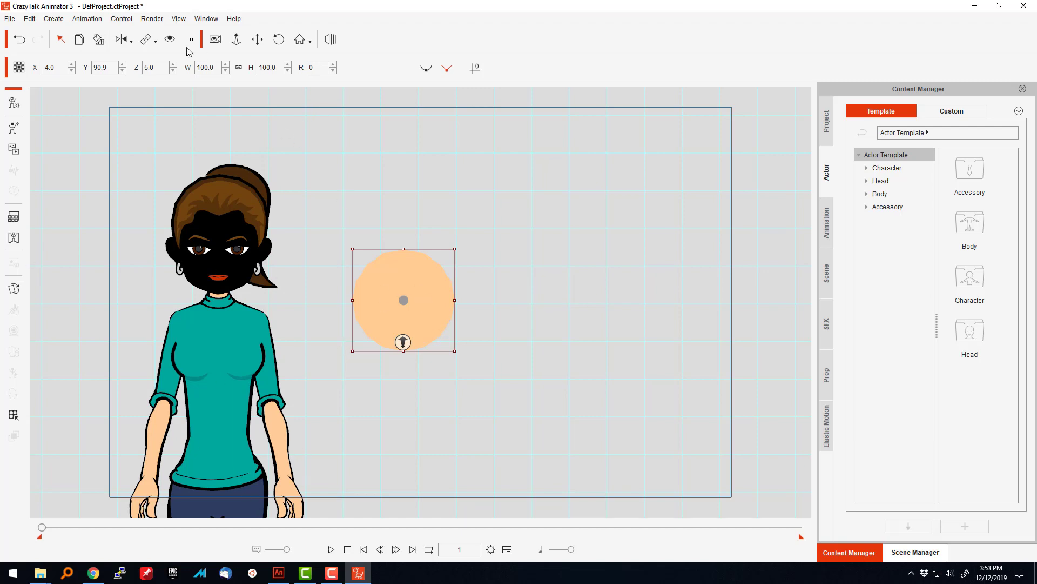
click(99, 42)
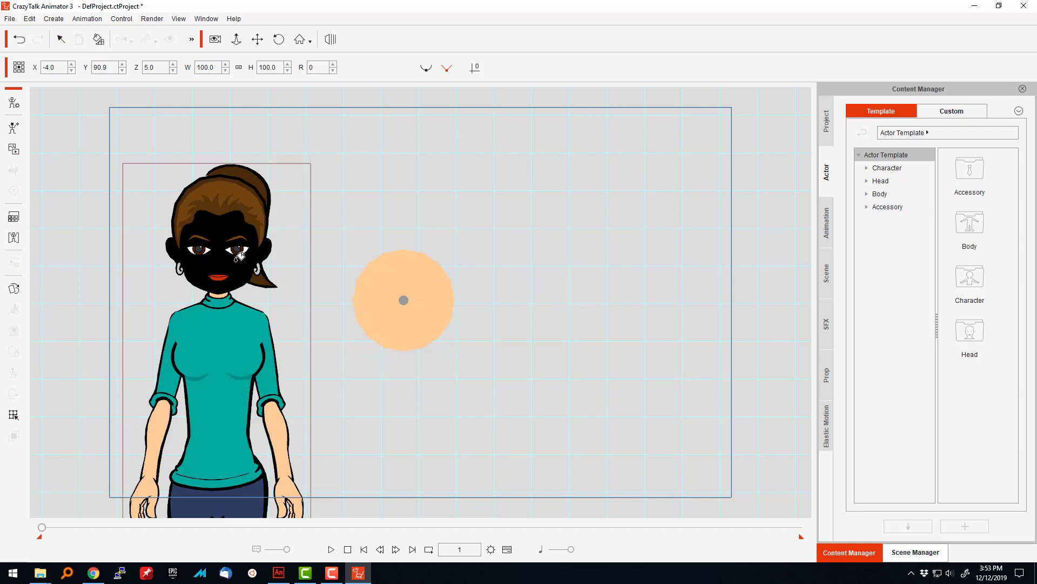
click(240, 256)
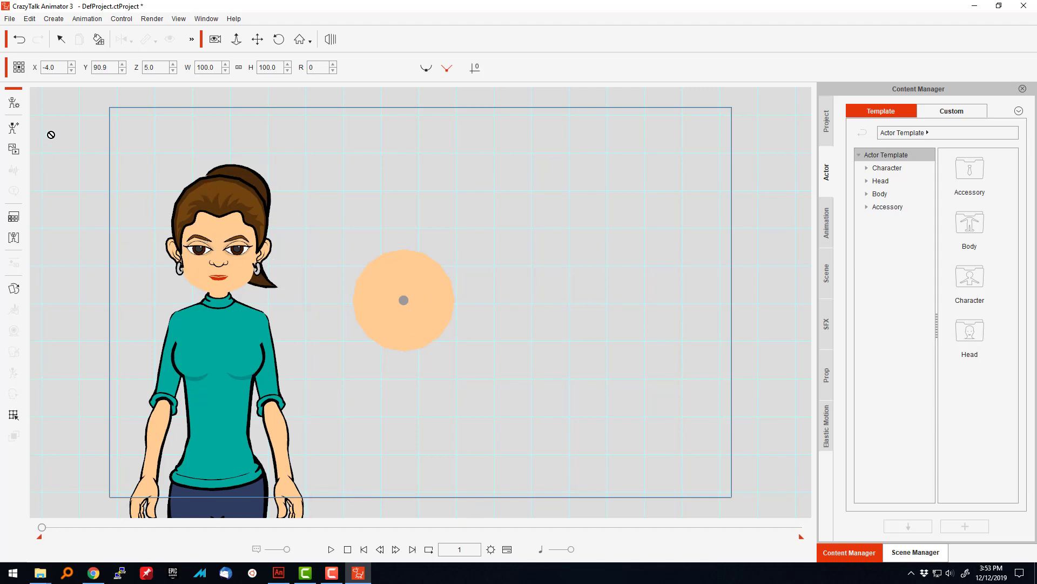
click(61, 42)
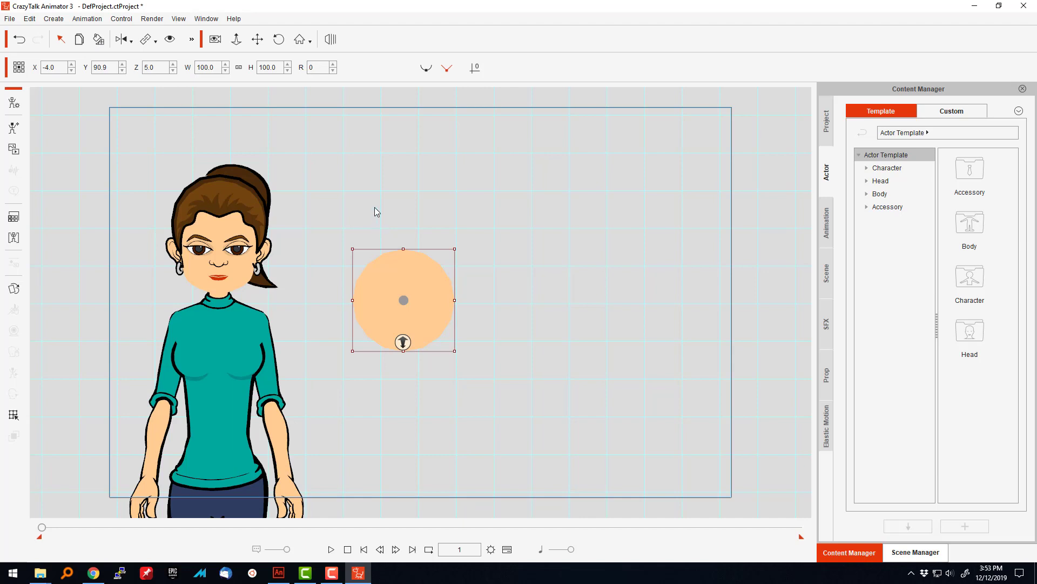
click(378, 213)
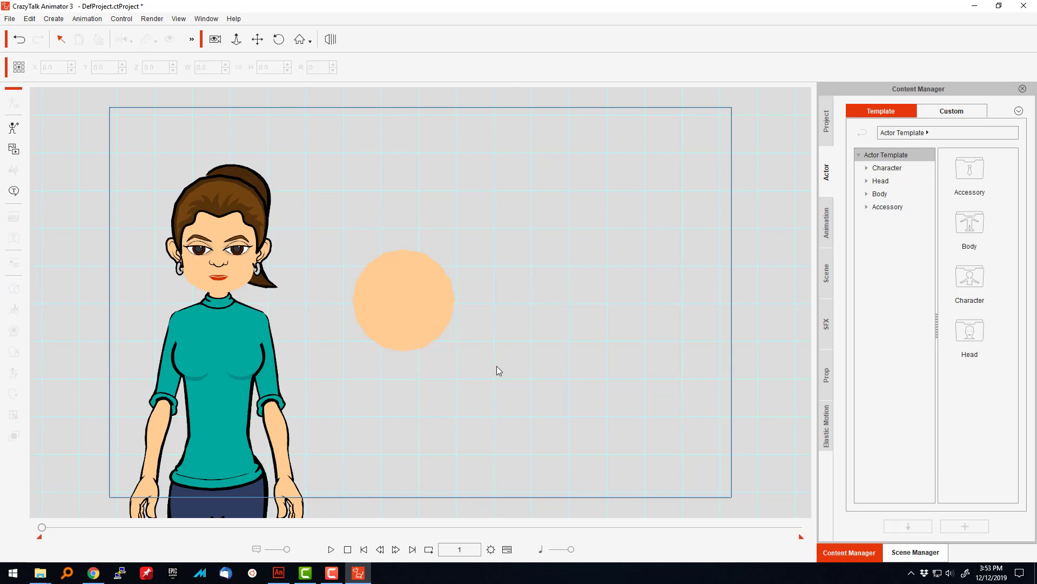
Step: Try several of Sofia's mouth sprites in the Sprite Editor, including 29_LNDTh and 26_U, and finish with 27_WOO
click(413, 286)
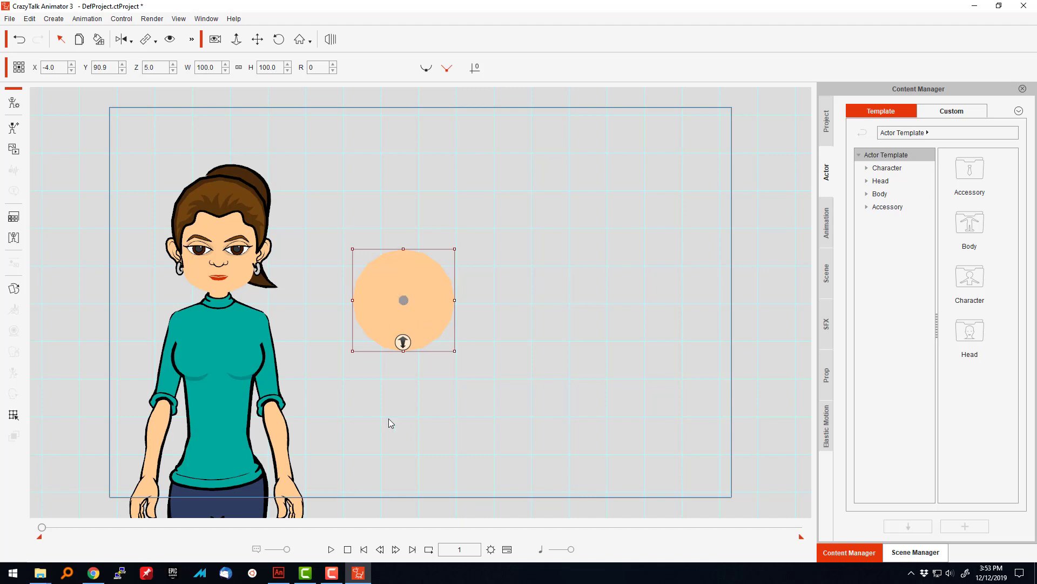
click(223, 282)
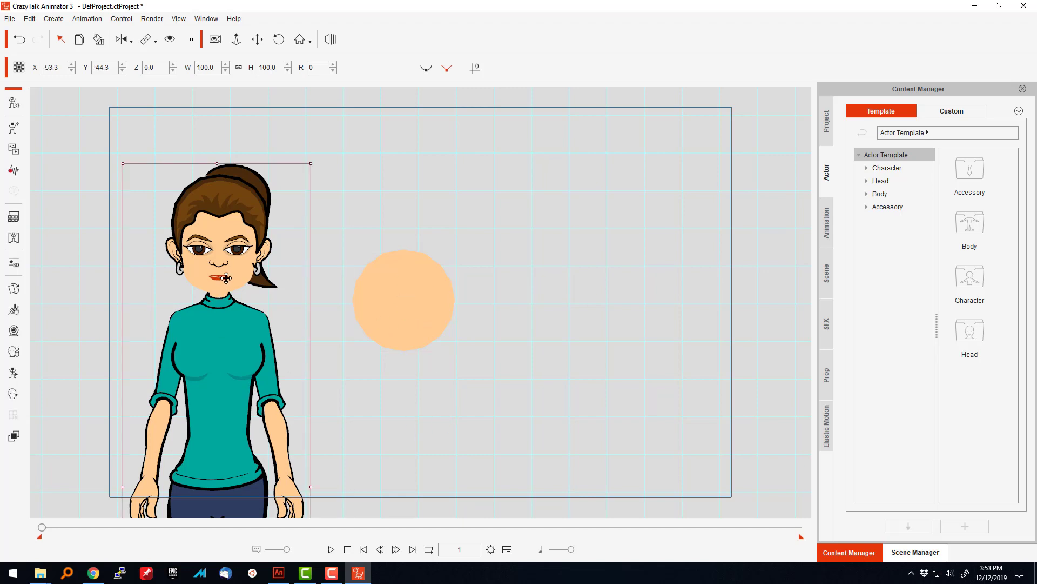
click(16, 291)
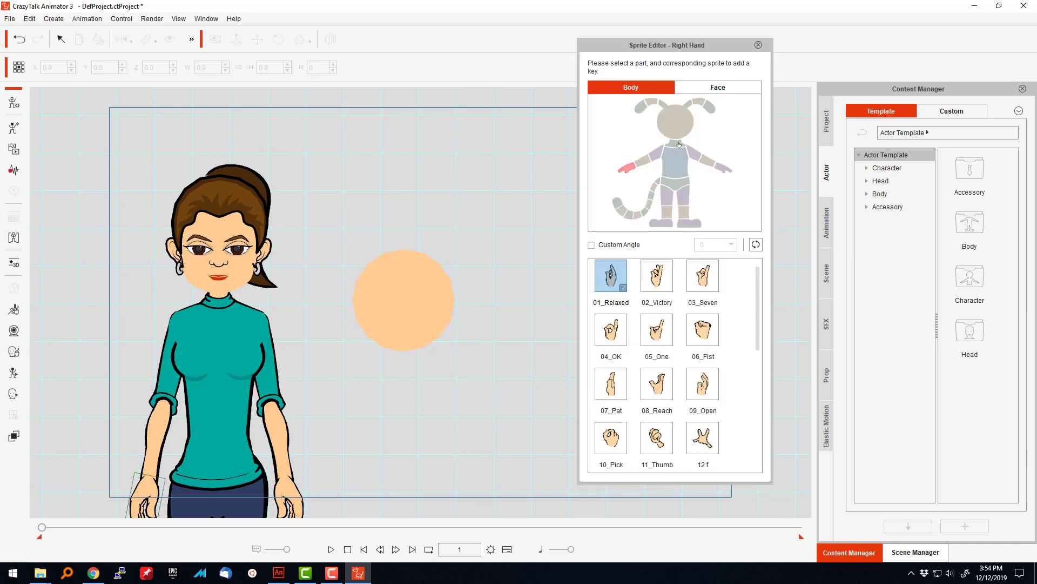
click(677, 136)
click(716, 88)
click(707, 153)
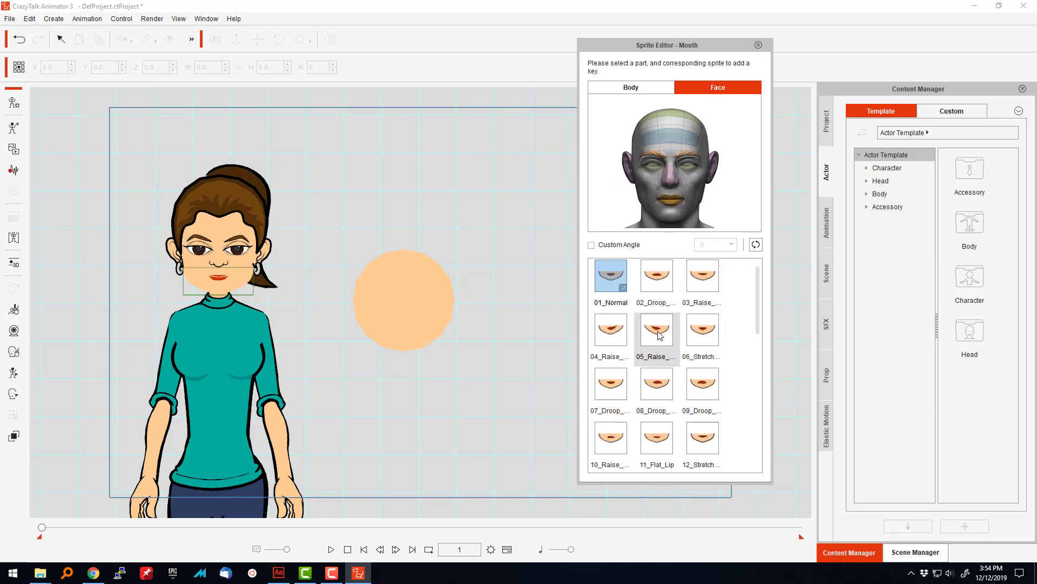
click(657, 332)
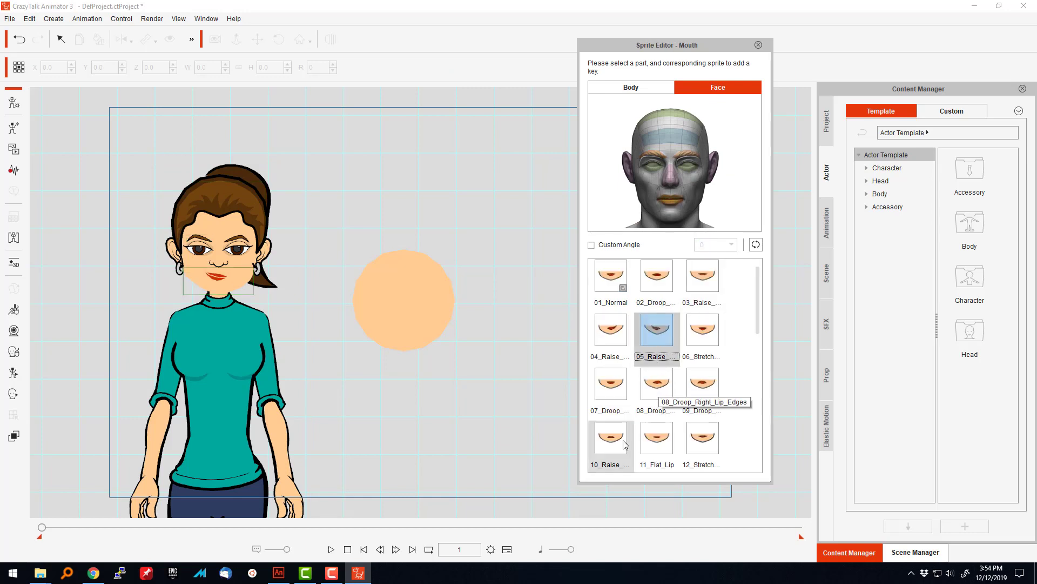
scroll(674, 438, down, 5)
click(657, 384)
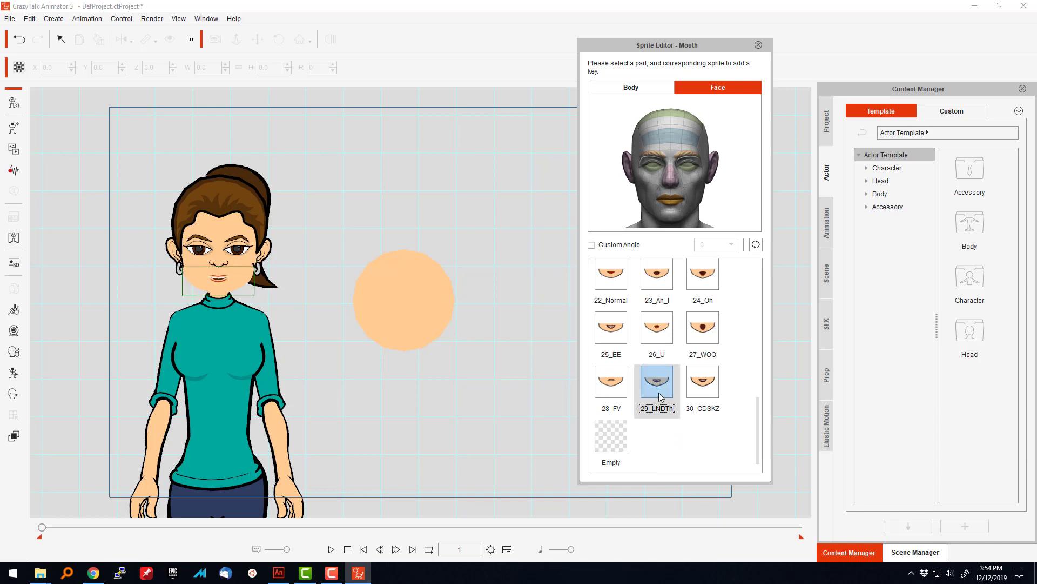
click(648, 332)
click(703, 326)
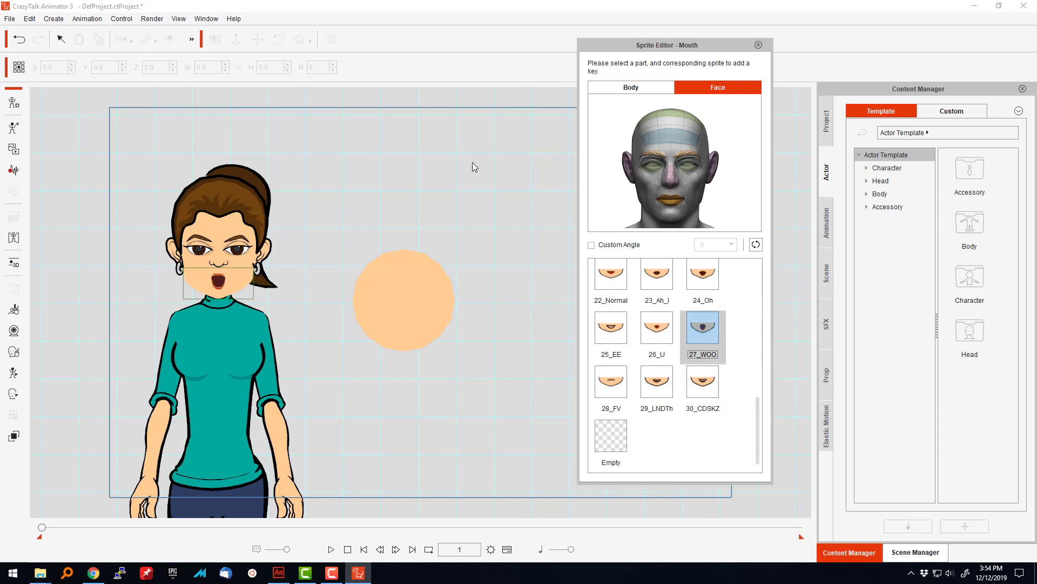
click(758, 45)
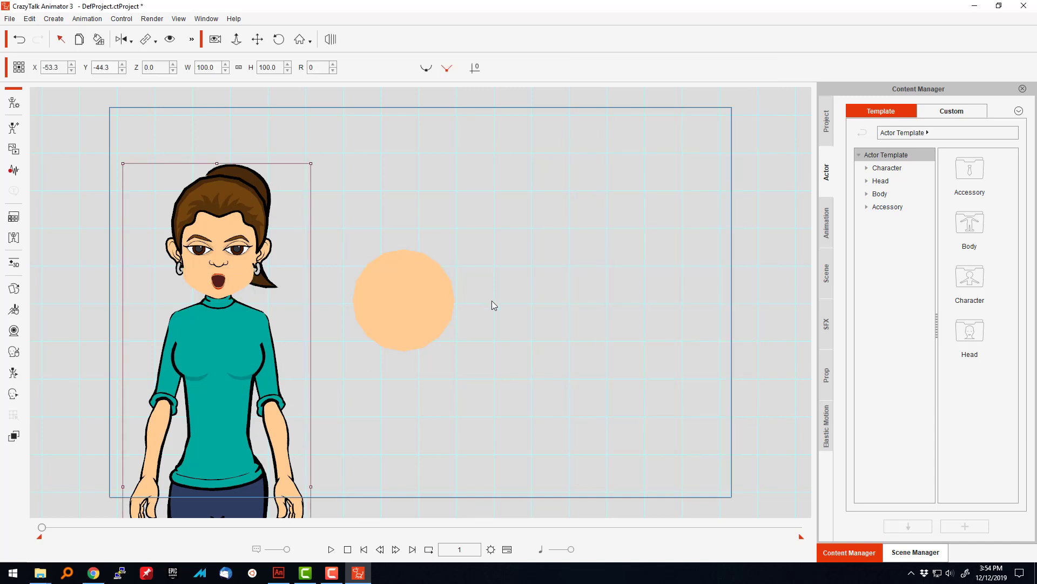
Step: Move the circle farther from Sofia and set its render style to brightness 10, contrast -51, hue -15 and saturation 100
click(416, 305)
drag(416, 306, 487, 274)
click(14, 216)
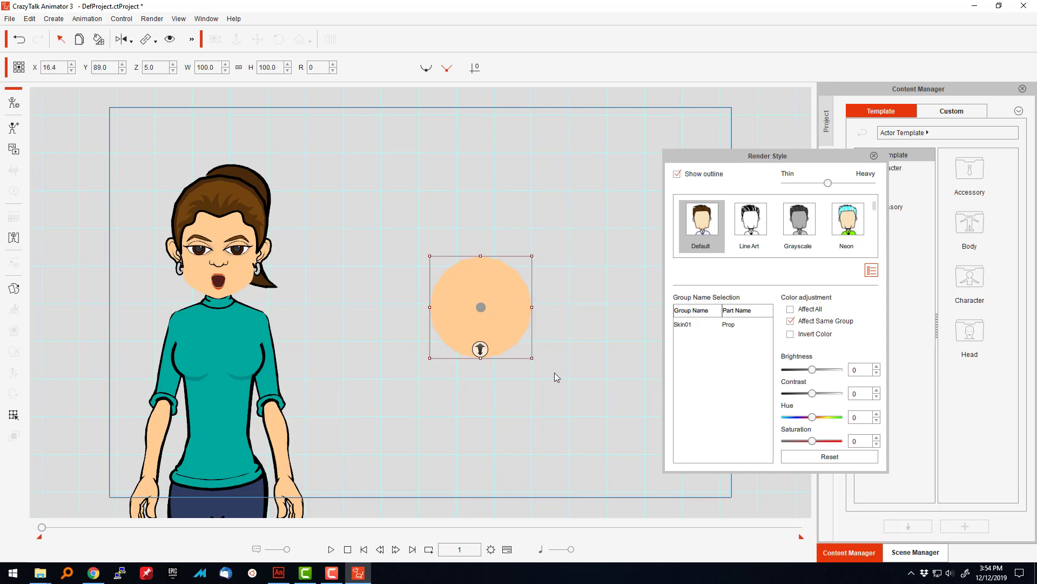
drag(812, 441, 857, 417)
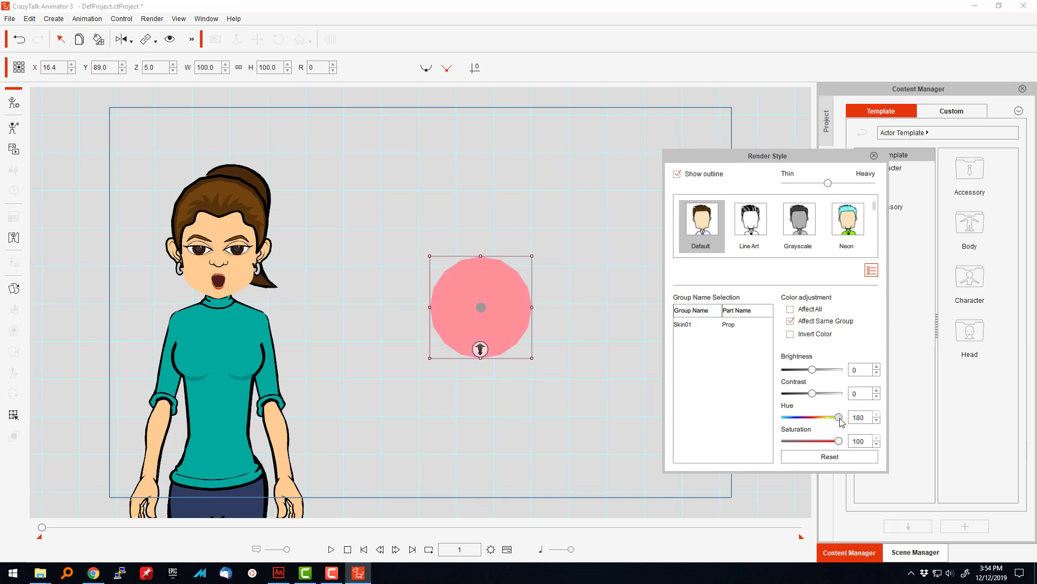
drag(837, 419, 810, 419)
mouse_move(814, 373)
mouse_down()
mouse_move(801, 374)
mouse_move(818, 378)
mouse_move(801, 397)
mouse_move(805, 370)
mouse_move(815, 369)
mouse_up()
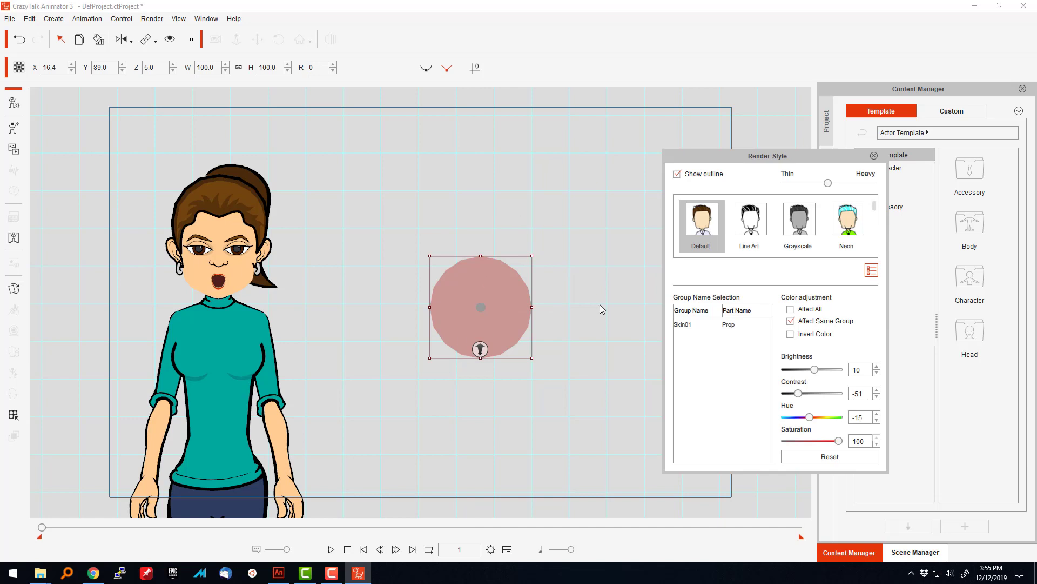
Step: Apply the recolored circle's style to Sofia's skin and close the render style settings
click(99, 40)
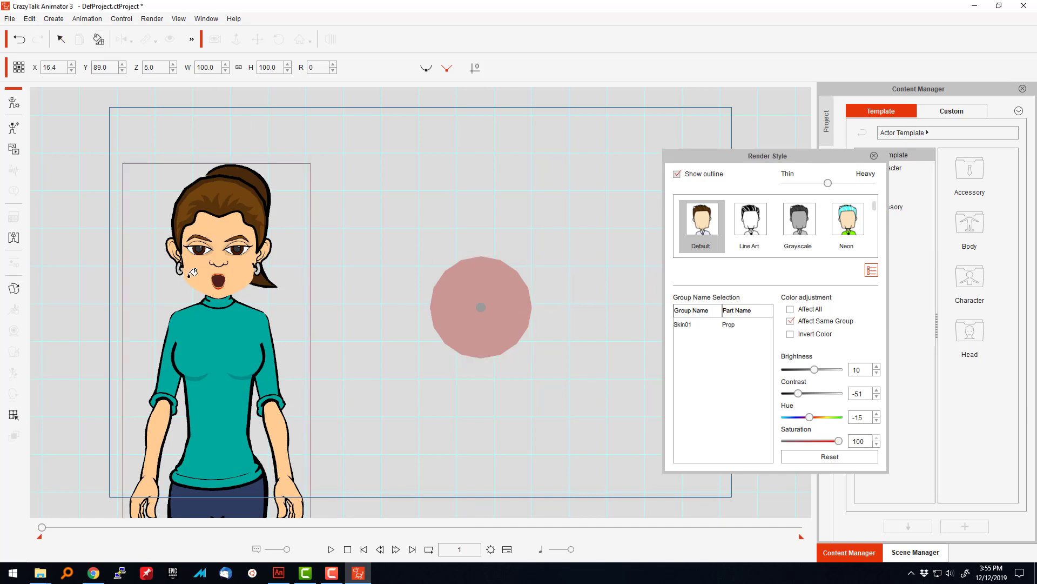
click(204, 270)
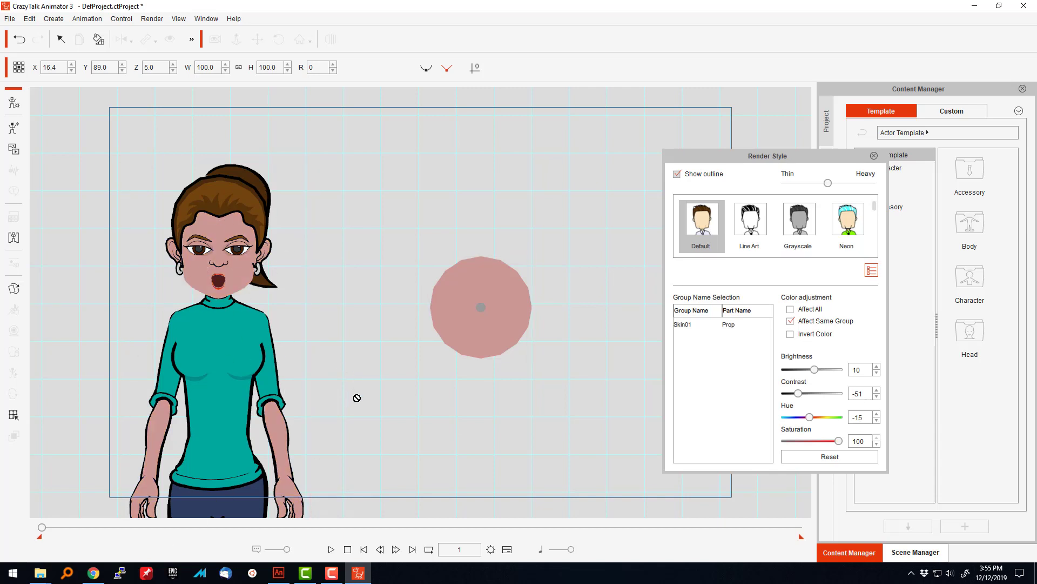
click(874, 156)
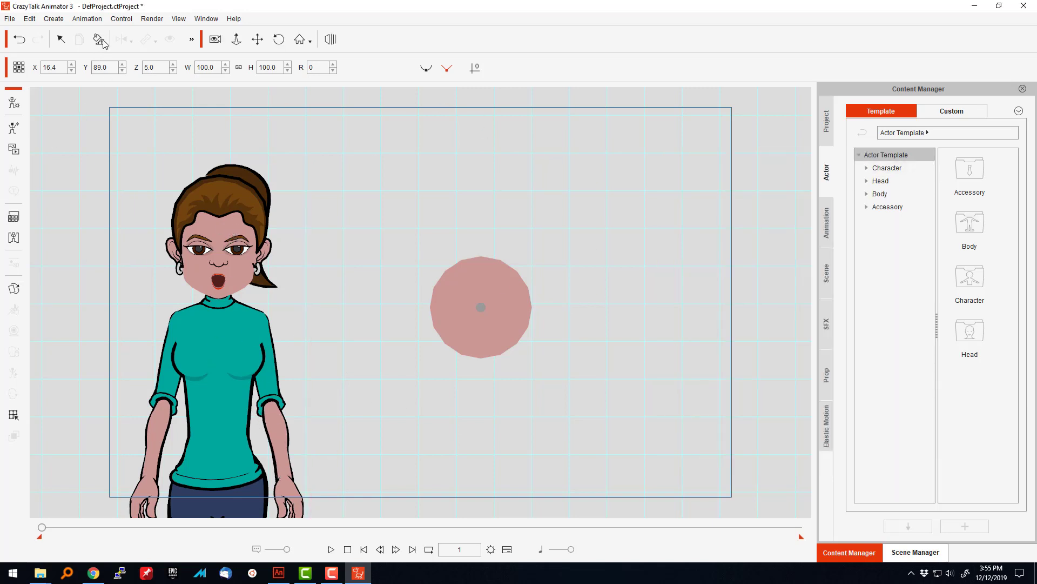
Step: Examine Sofia's recolored skin and face outline in a full-body view and closer up
click(236, 39)
drag(303, 217, 317, 520)
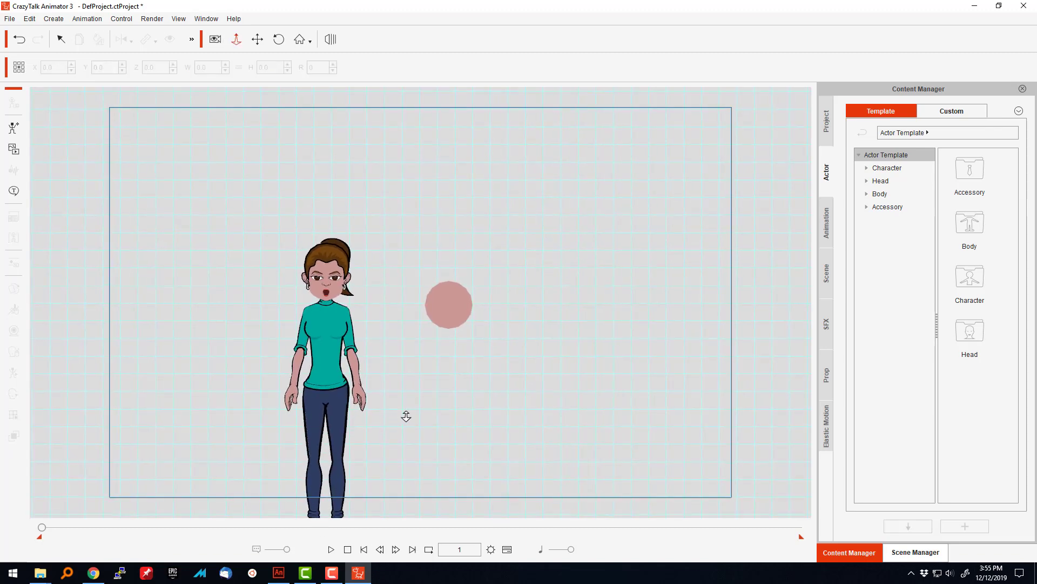
click(257, 38)
drag(373, 379, 296, 312)
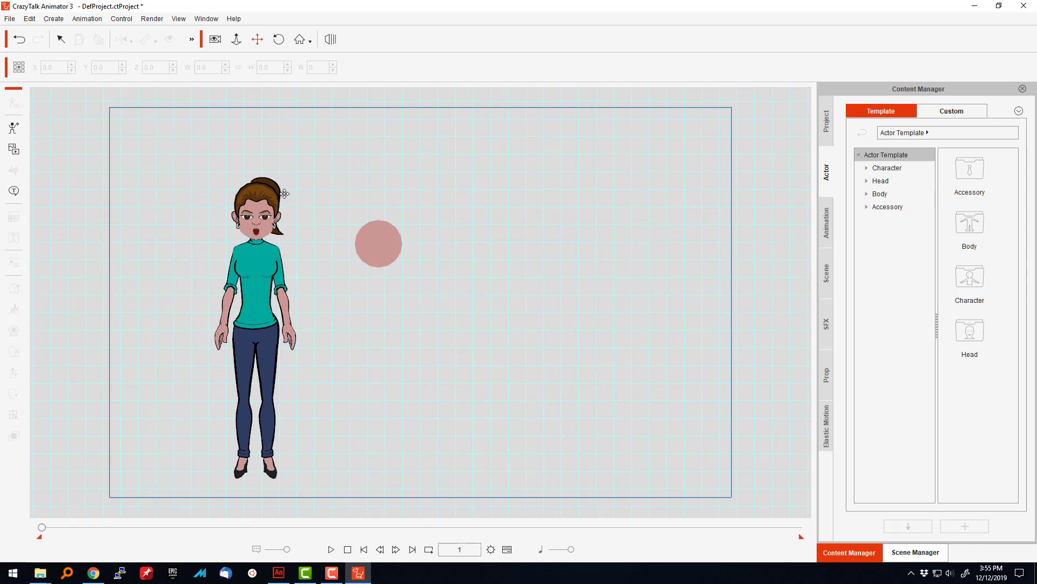
click(237, 39)
drag(305, 304, 268, 120)
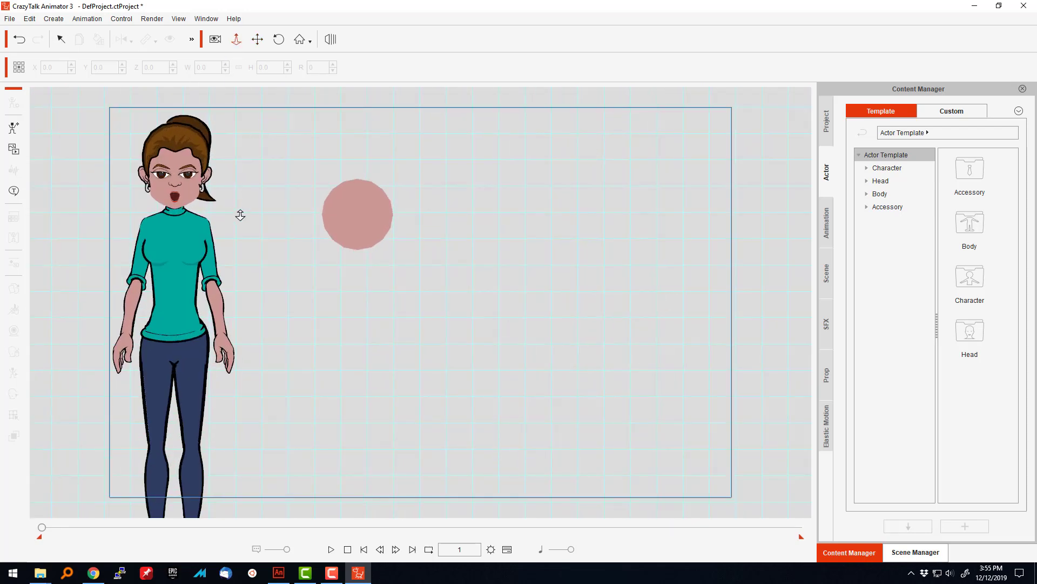
drag(261, 258, 259, 92)
click(258, 39)
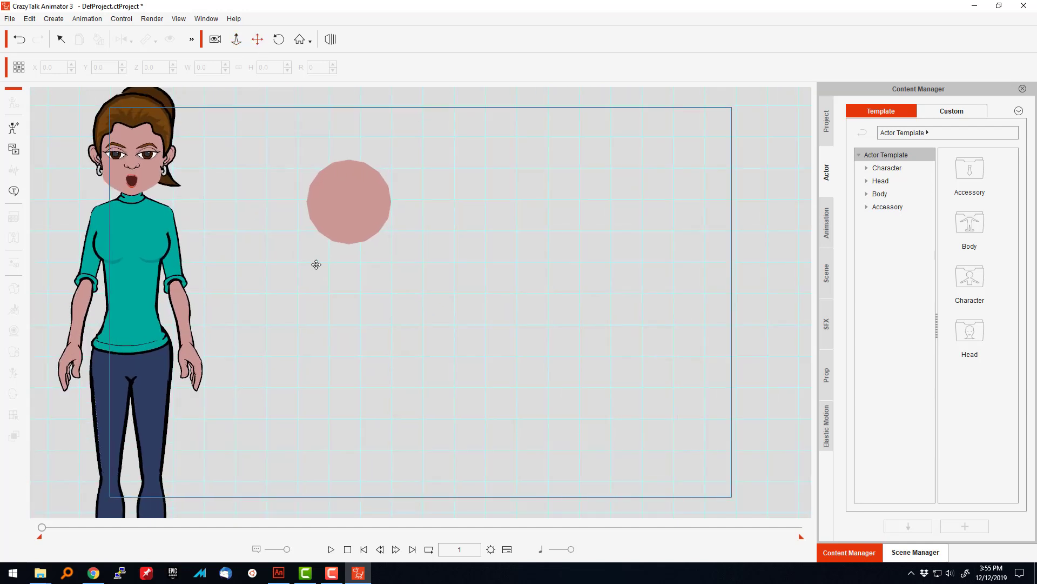
drag(296, 253, 426, 339)
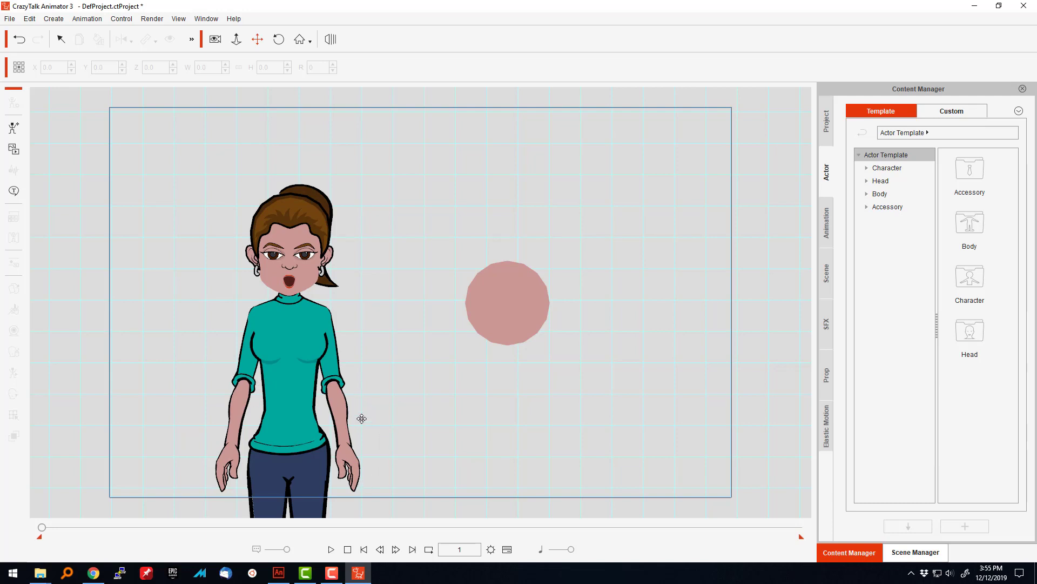
drag(404, 413, 383, 319)
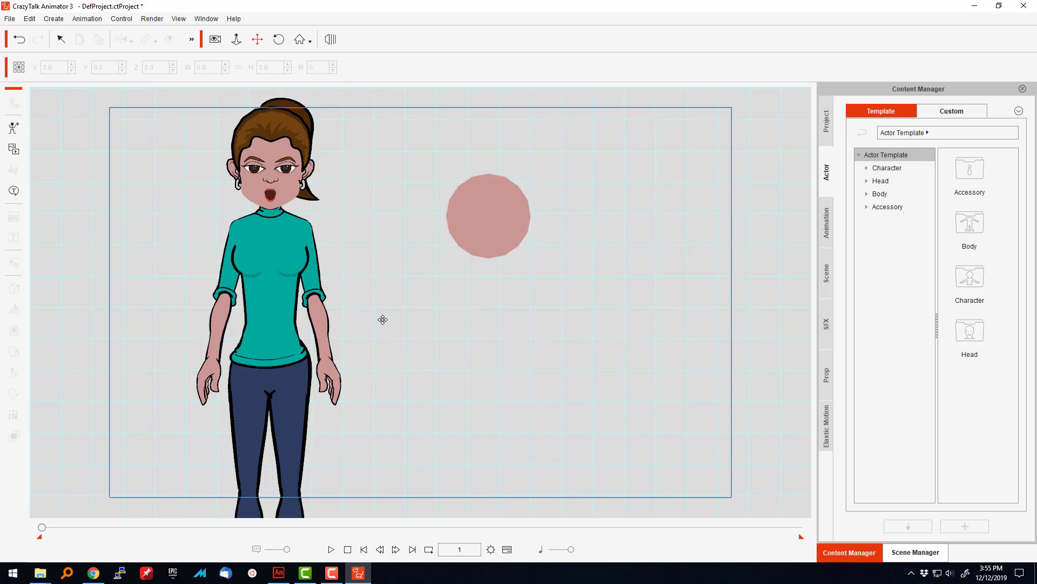